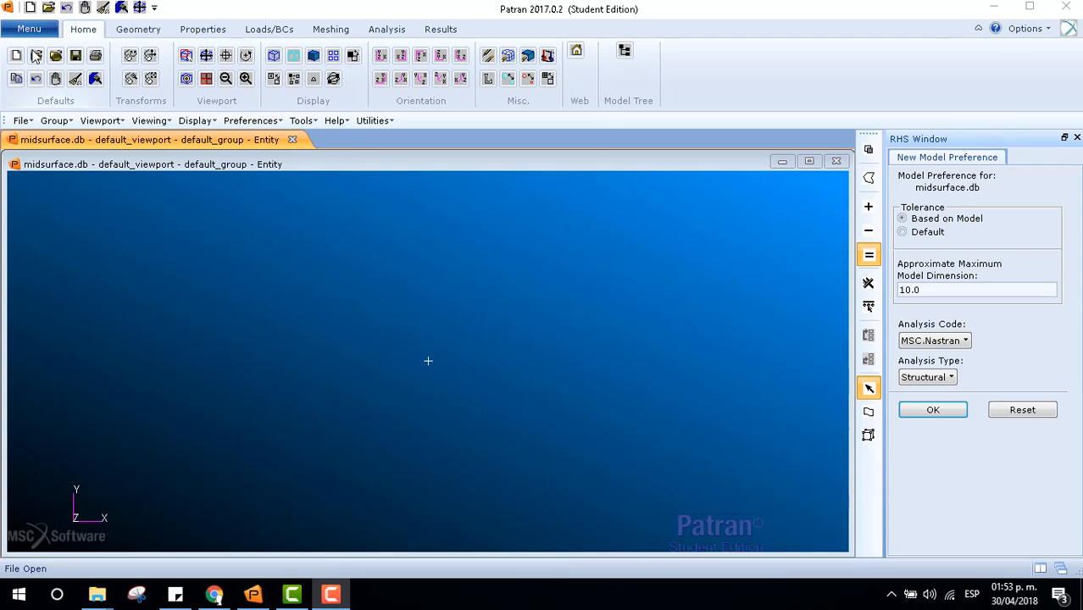
# Step: Import the Parasolid model jboxmidsurface.x_t into the default group and close the import summary
pyautogui.click(29, 28)
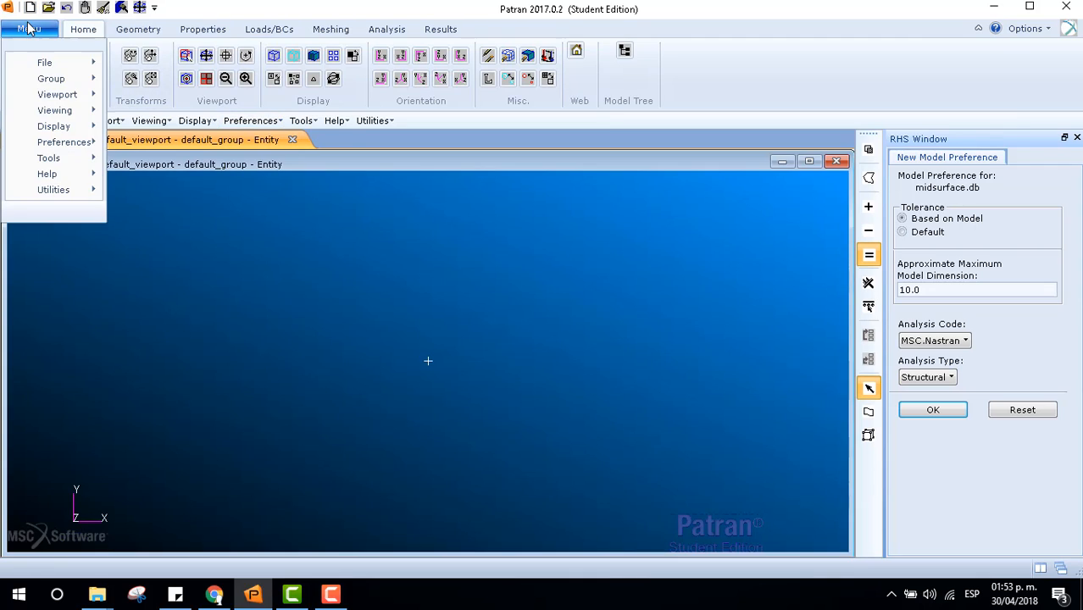
pyautogui.moveTo(40, 65)
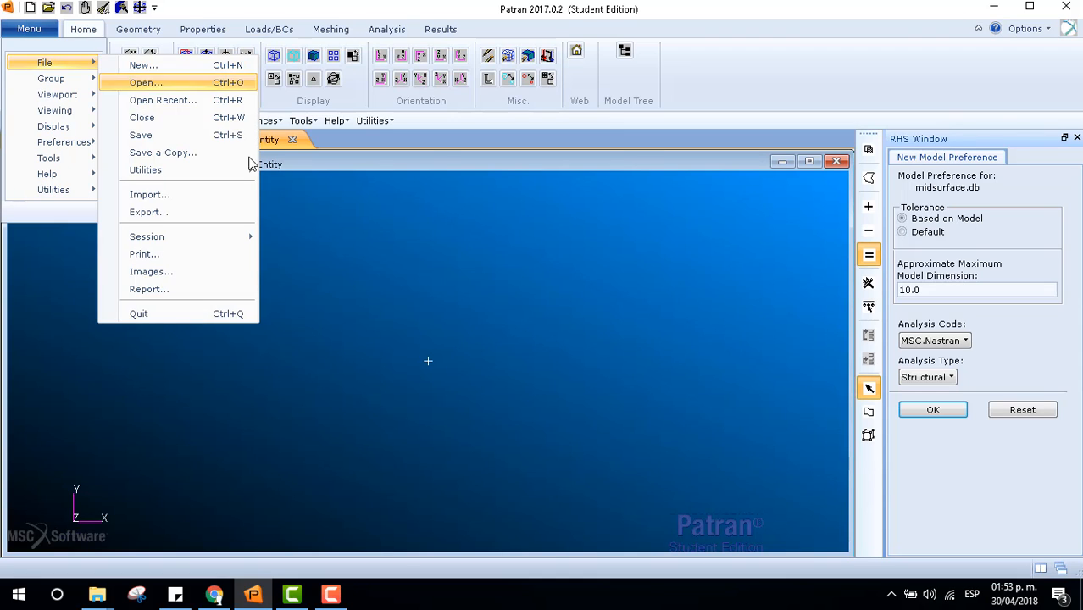
pyautogui.click(229, 194)
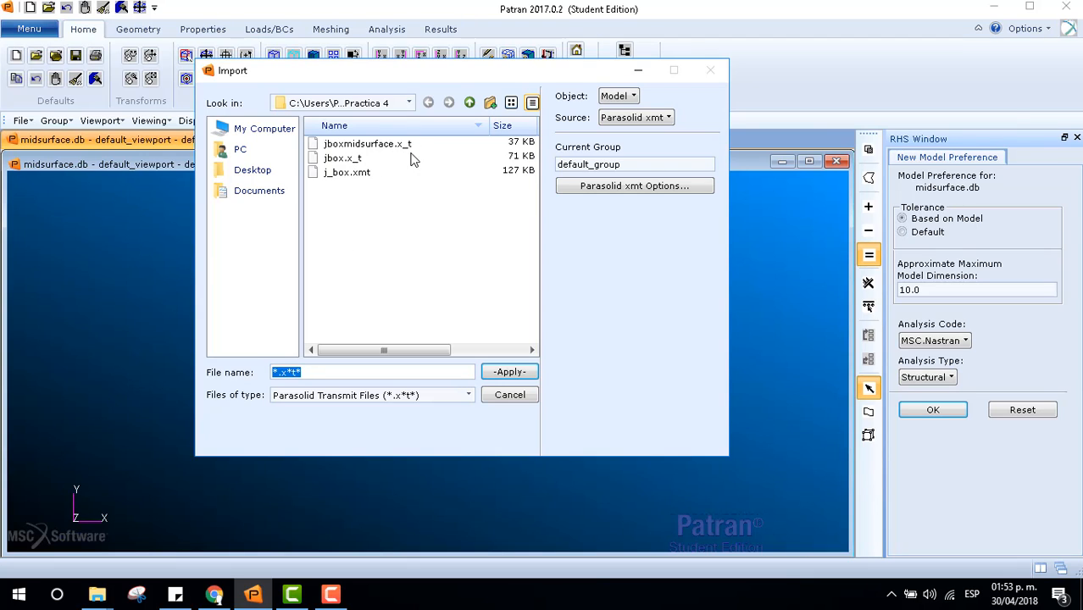
pyautogui.click(341, 158)
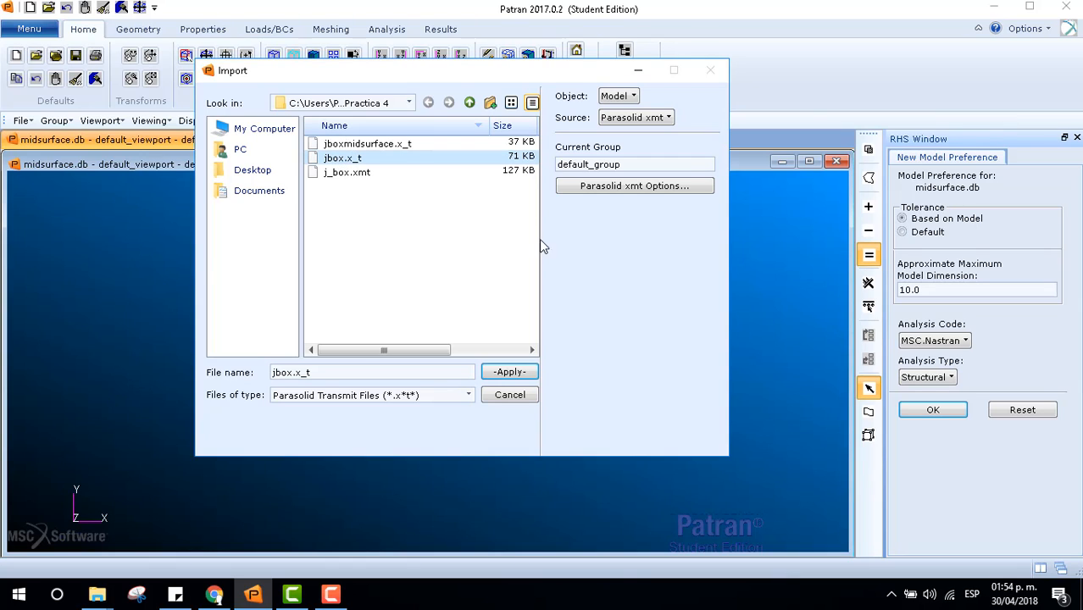
pyautogui.click(411, 146)
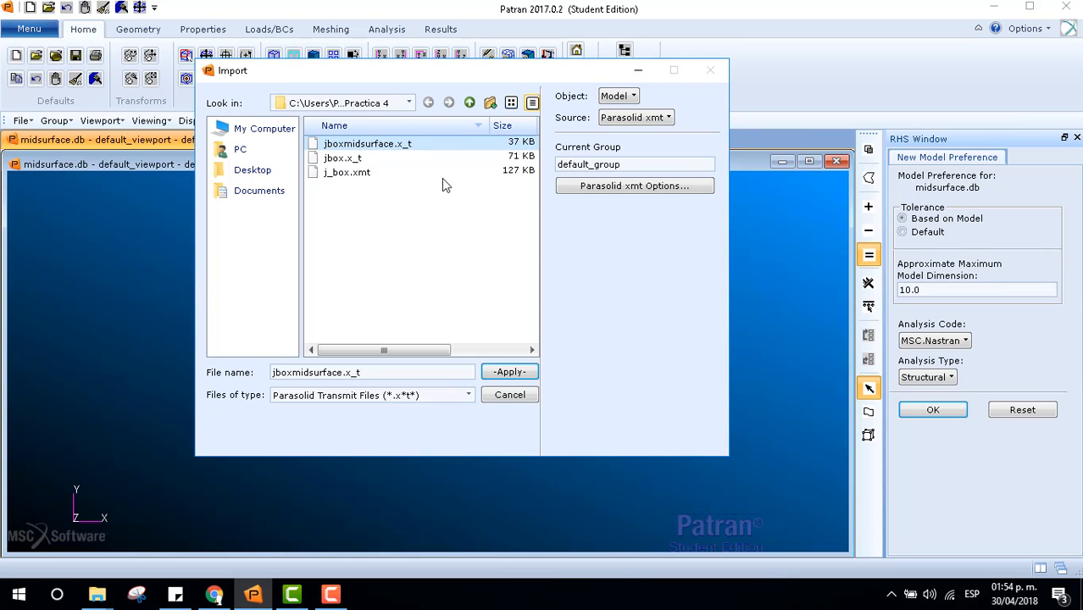
pyautogui.click(509, 378)
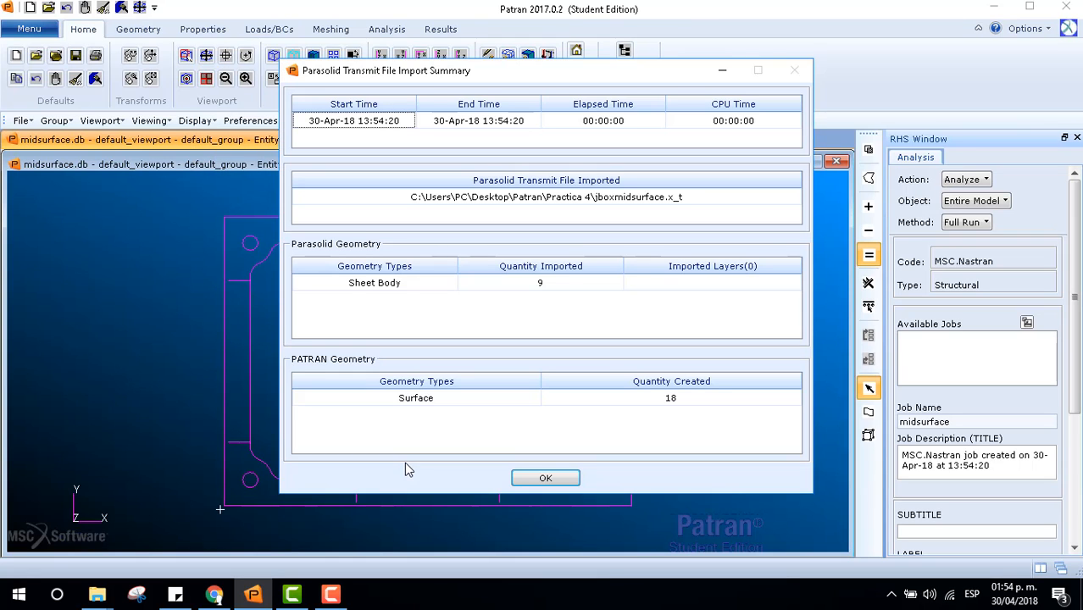
pyautogui.click(546, 478)
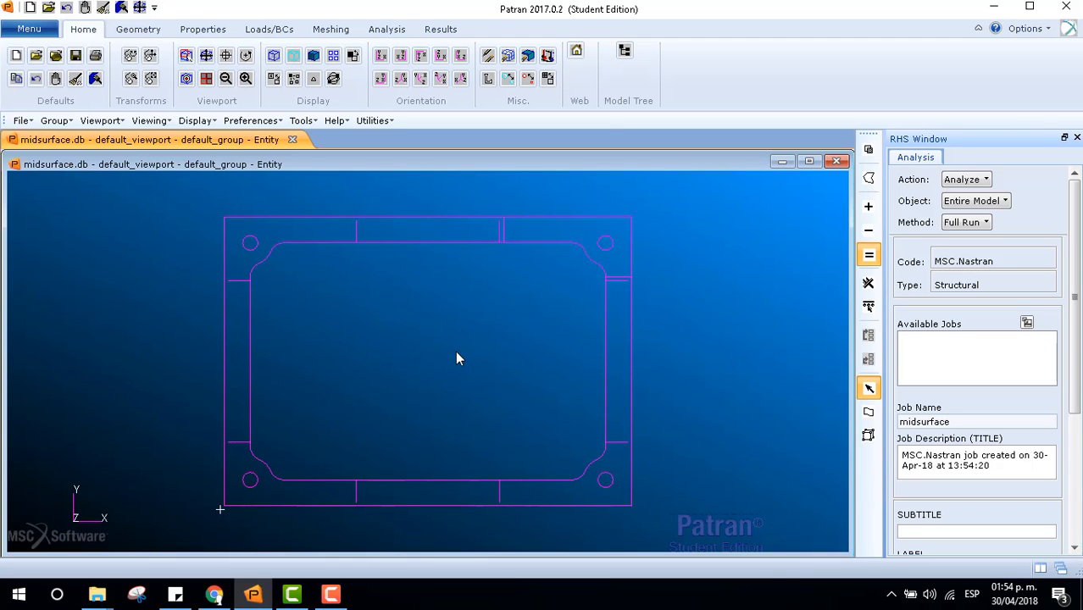
# Step: Set up a geometry edit on surfaces with the Trim method and automatic execution turned off
pyautogui.moveTo(454, 358); pyautogui.dragTo(470, 282, button='middle')
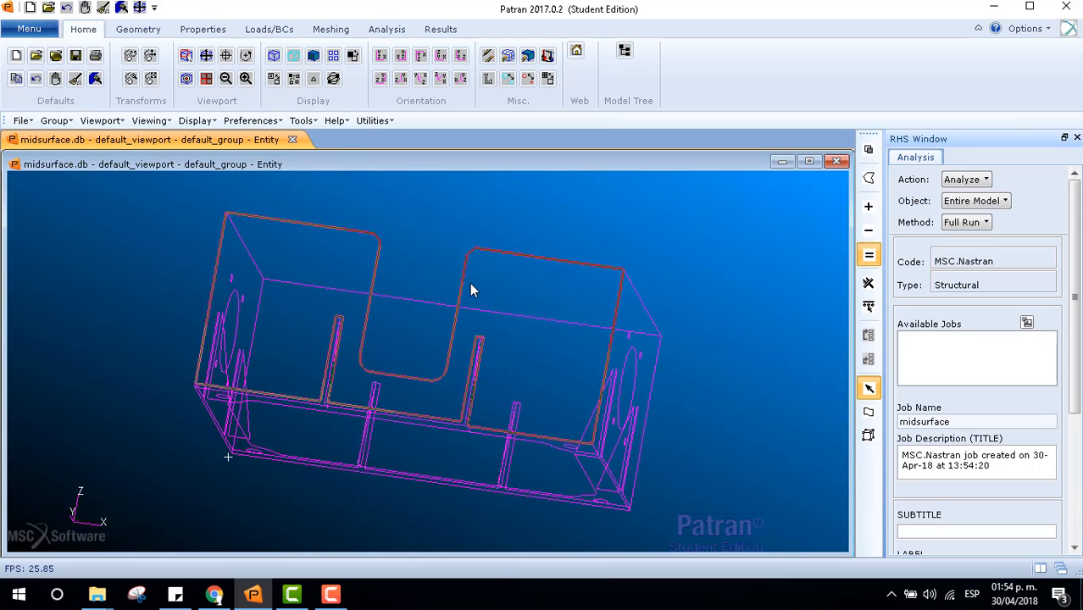
pyautogui.click(206, 57)
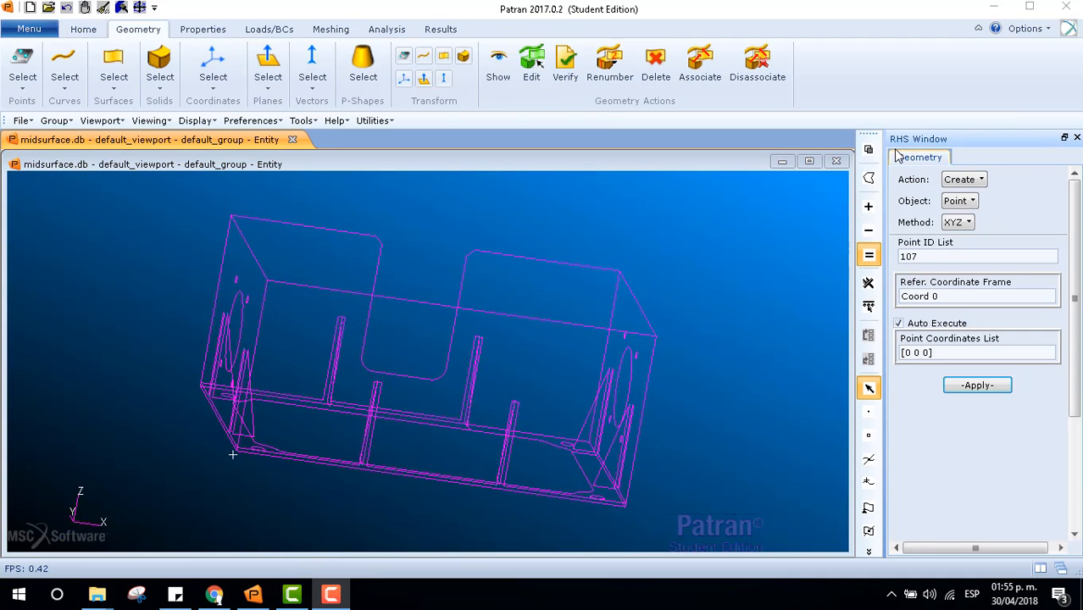
pyautogui.click(964, 179)
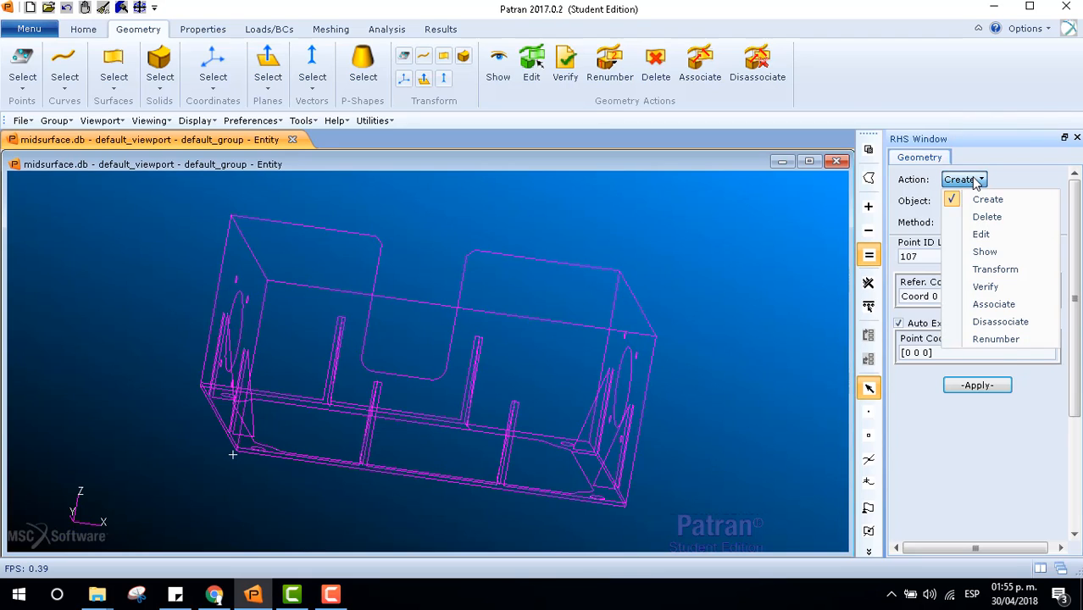
pyautogui.click(980, 235)
pyautogui.click(978, 204)
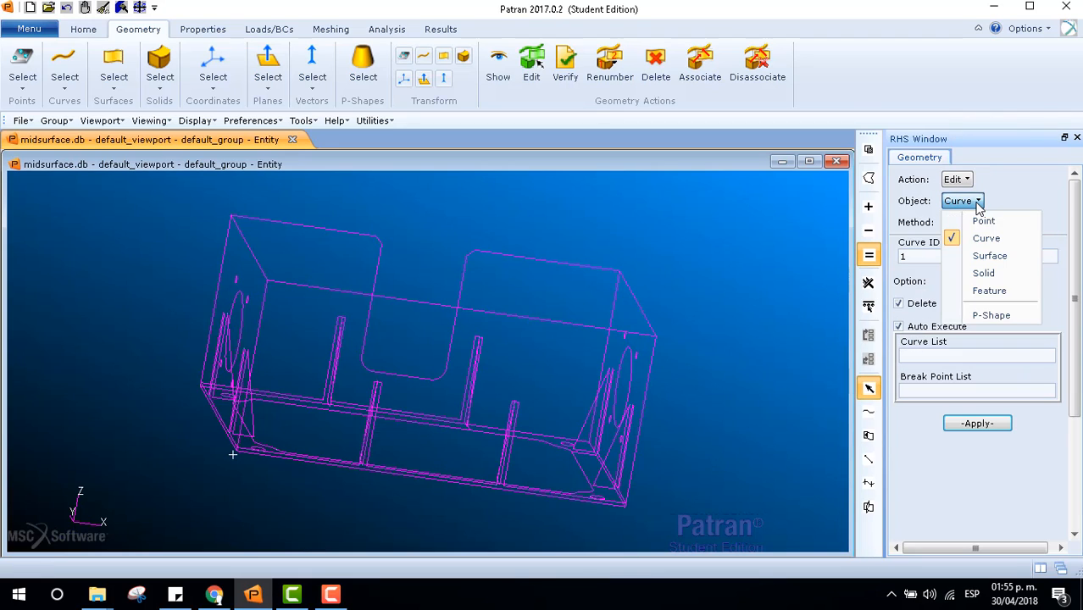
pyautogui.click(988, 255)
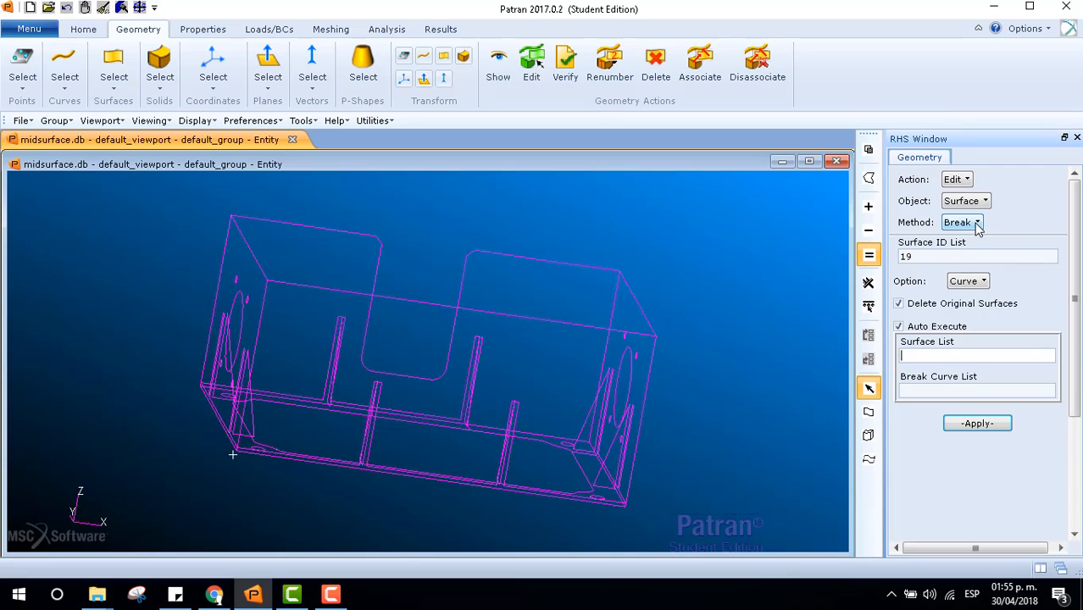
pyautogui.click(977, 224)
pyautogui.click(982, 417)
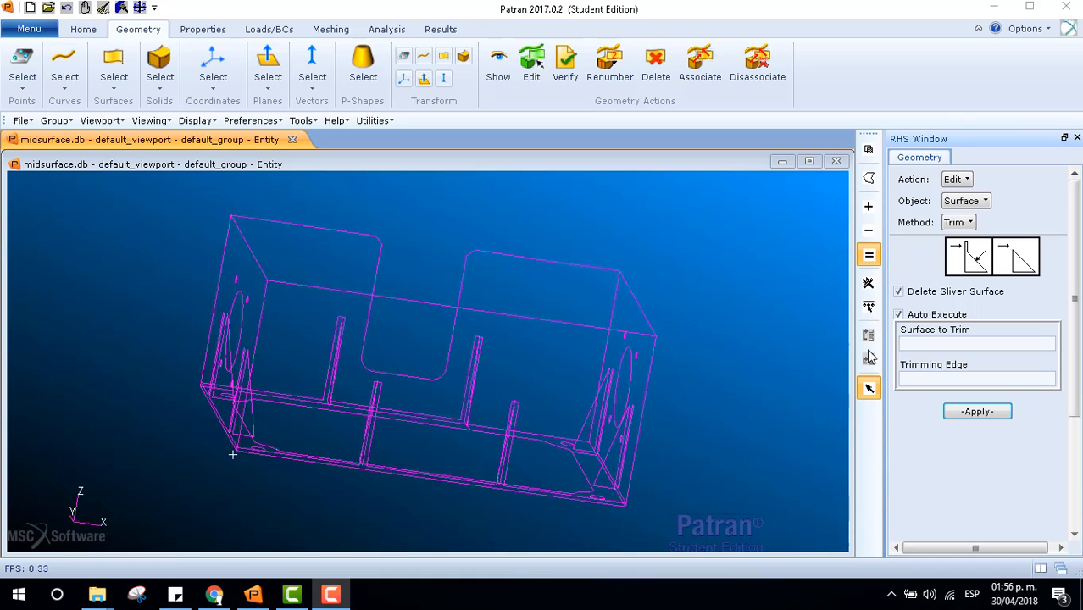
pyautogui.click(899, 316)
pyautogui.click(924, 344)
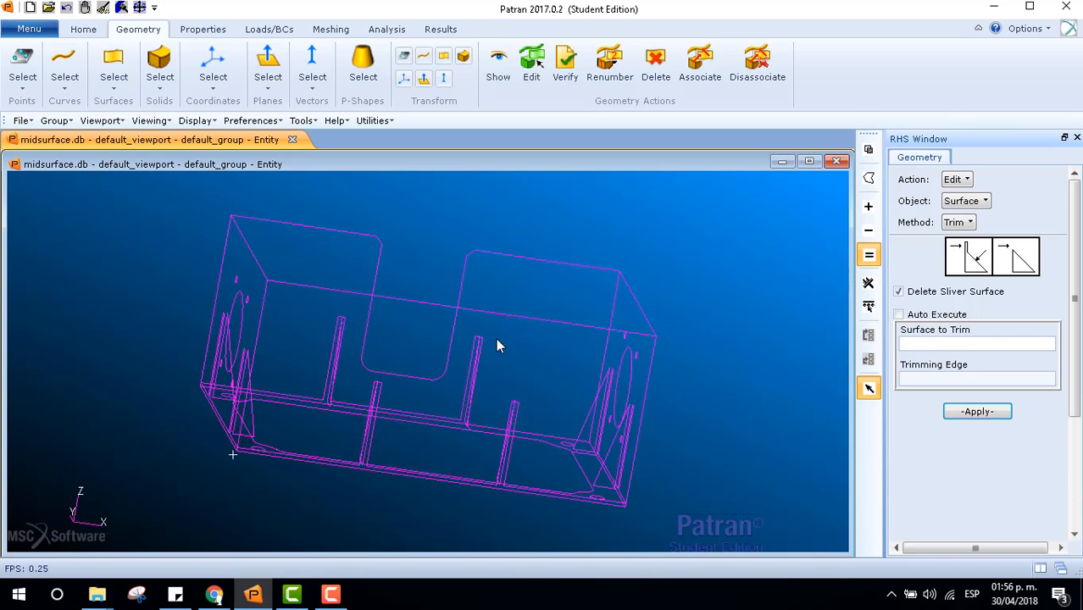
# Step: Try to trim Surface 3 using Surface 3.1 as the trimming edge
pyautogui.moveTo(396, 516); pyautogui.dragTo(497, 339, button='middle')
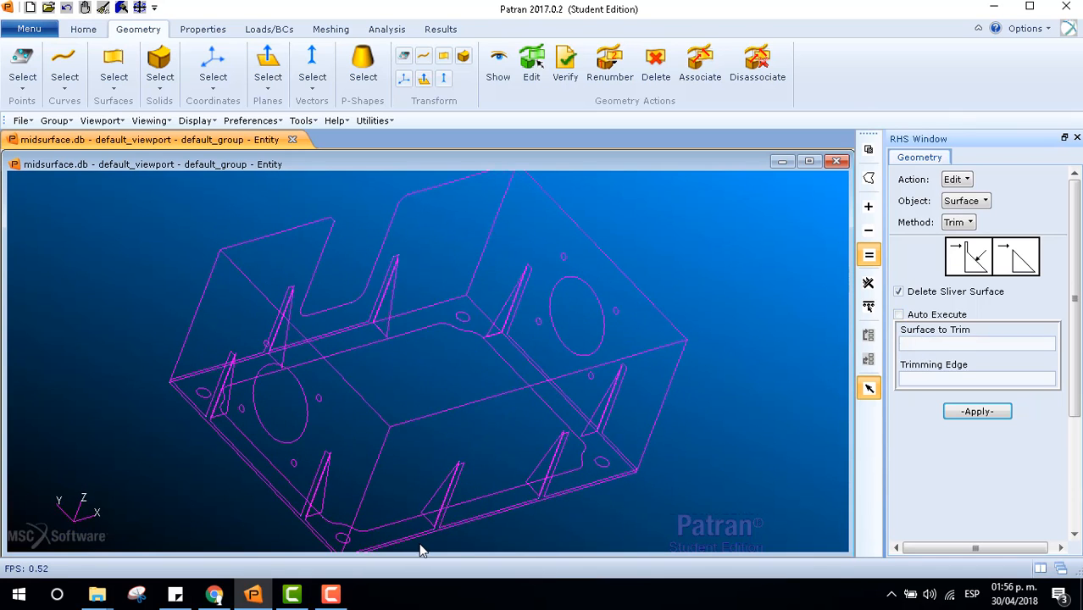
pyautogui.click(508, 315)
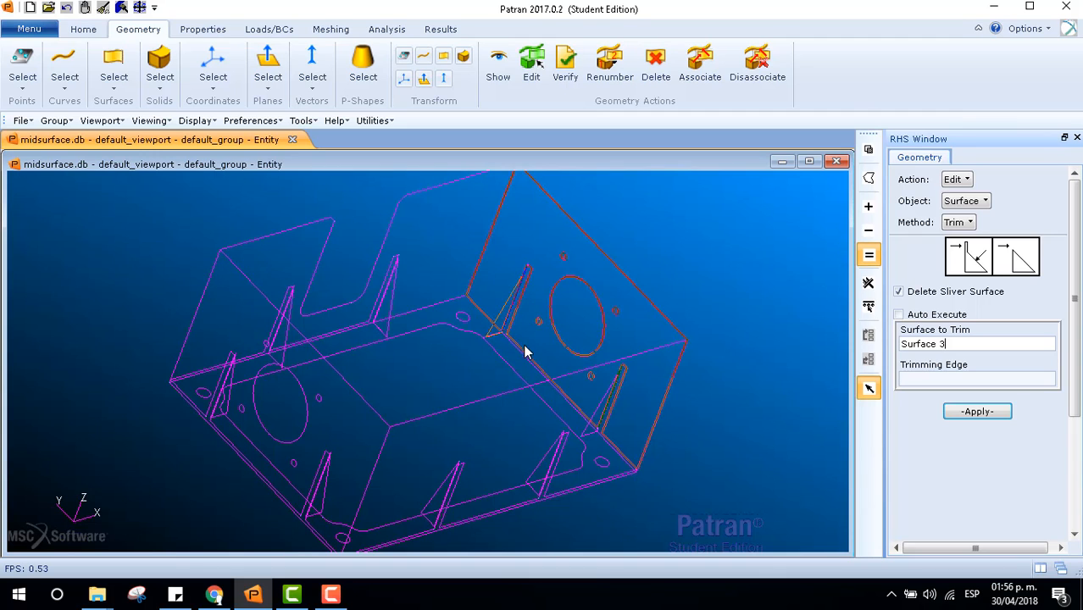
pyautogui.click(914, 380)
pyautogui.scroll(3, 545, 321)
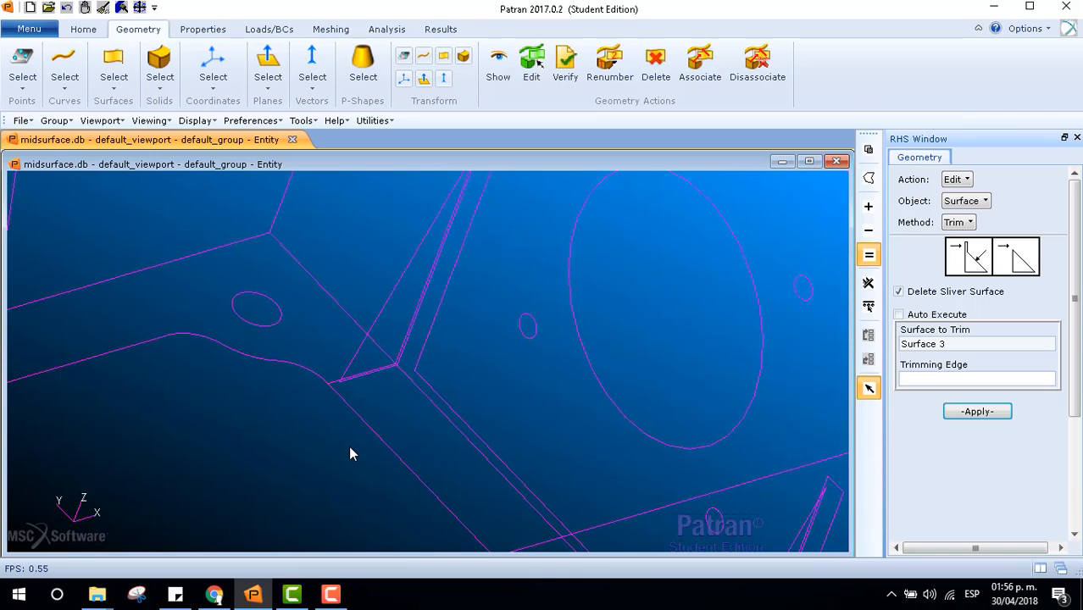
pyautogui.moveTo(349, 446); pyautogui.dragTo(347, 434, button='middle')
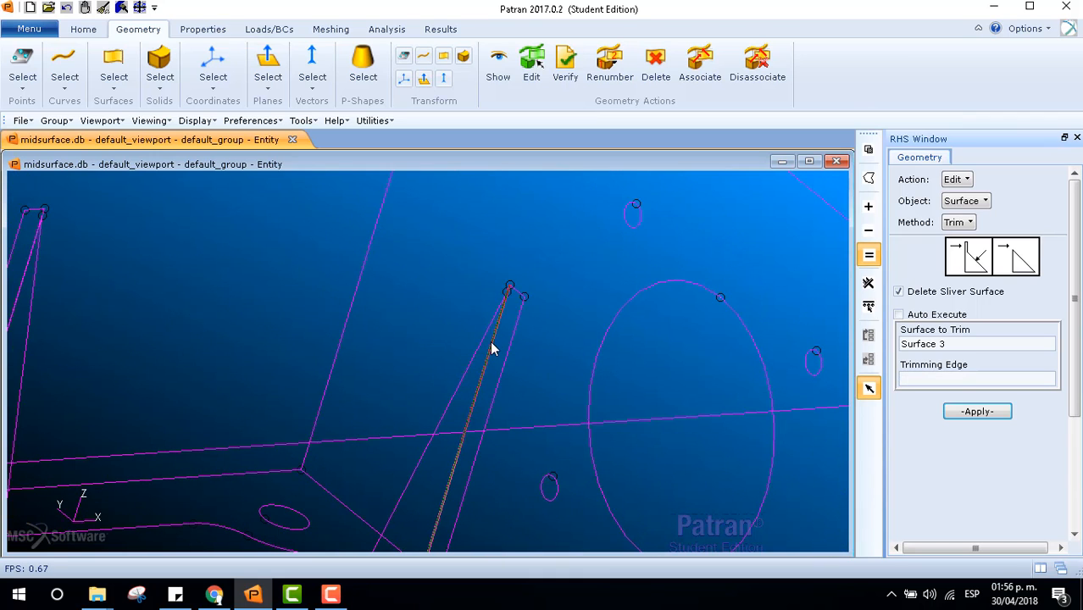
pyautogui.click(474, 362)
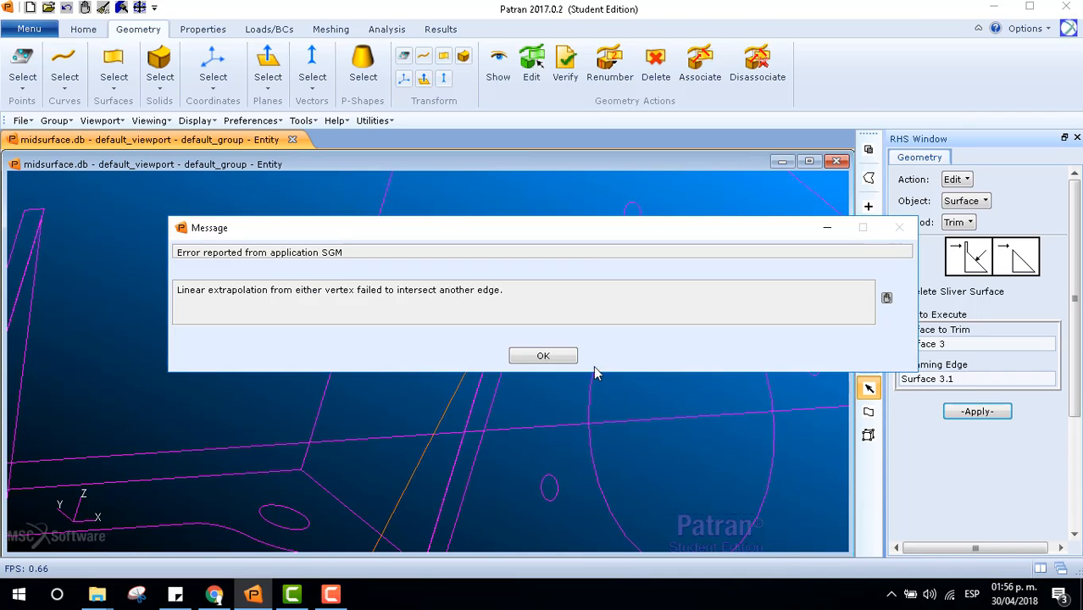
pyautogui.click(529, 358)
# Step: Set the geometry action to associate curves with surfaces, with automatic execution turned off
pyautogui.scroll(-5, 604, 368)
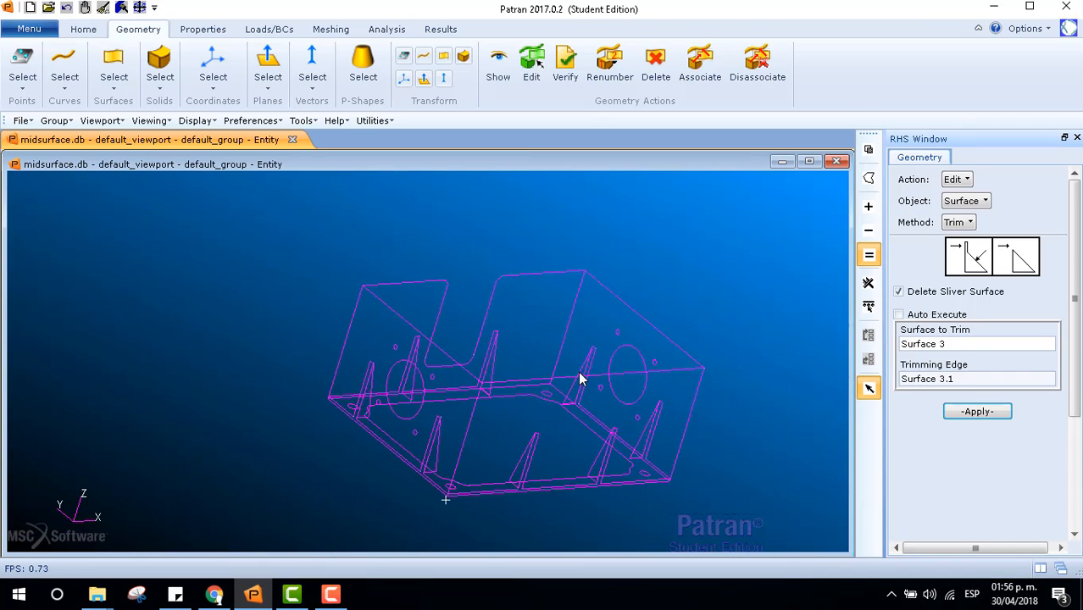
pyautogui.scroll(3, 532, 442)
pyautogui.scroll(-3, 462, 371)
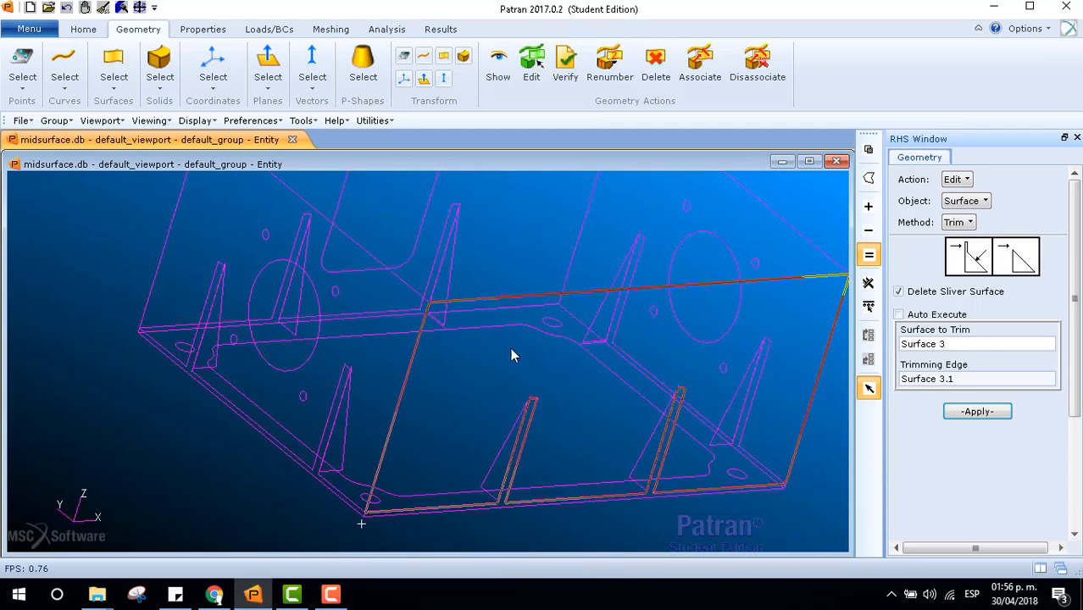
pyautogui.moveTo(526, 378); pyautogui.dragTo(589, 360, button='middle')
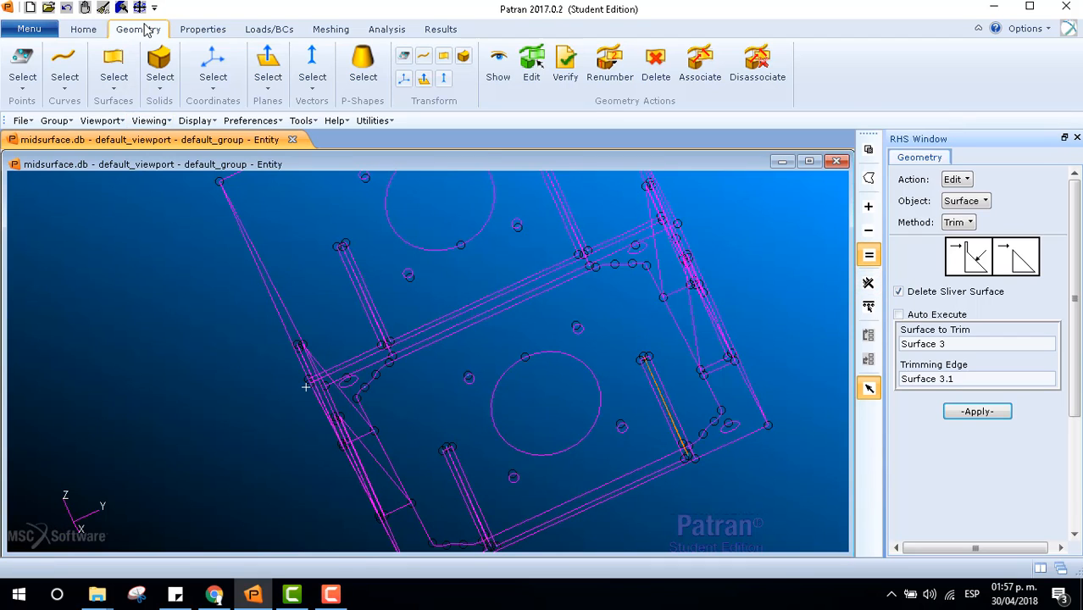
pyautogui.click(972, 182)
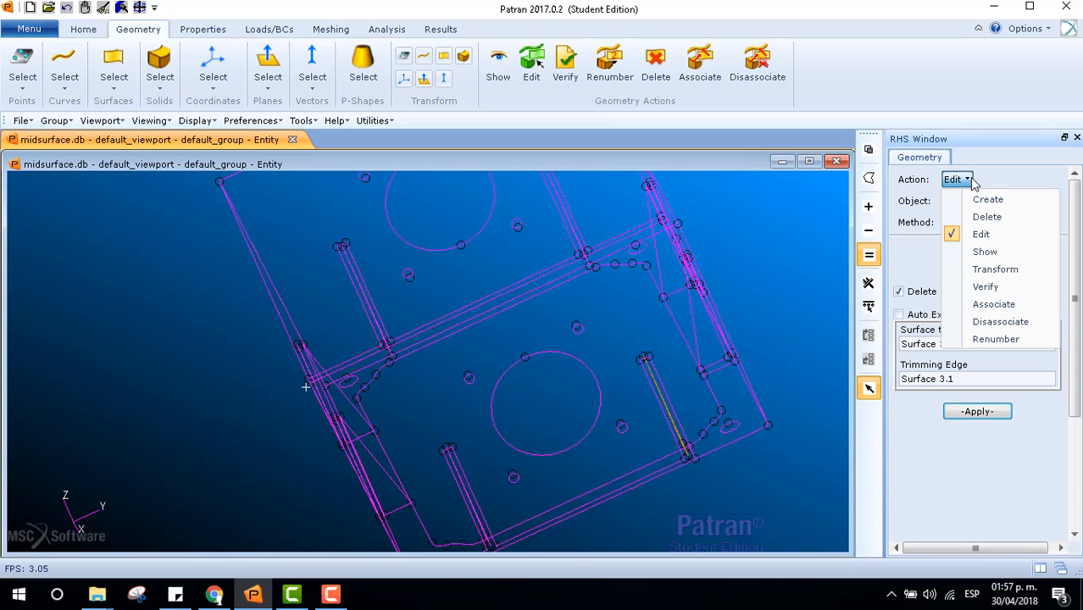
pyautogui.click(994, 304)
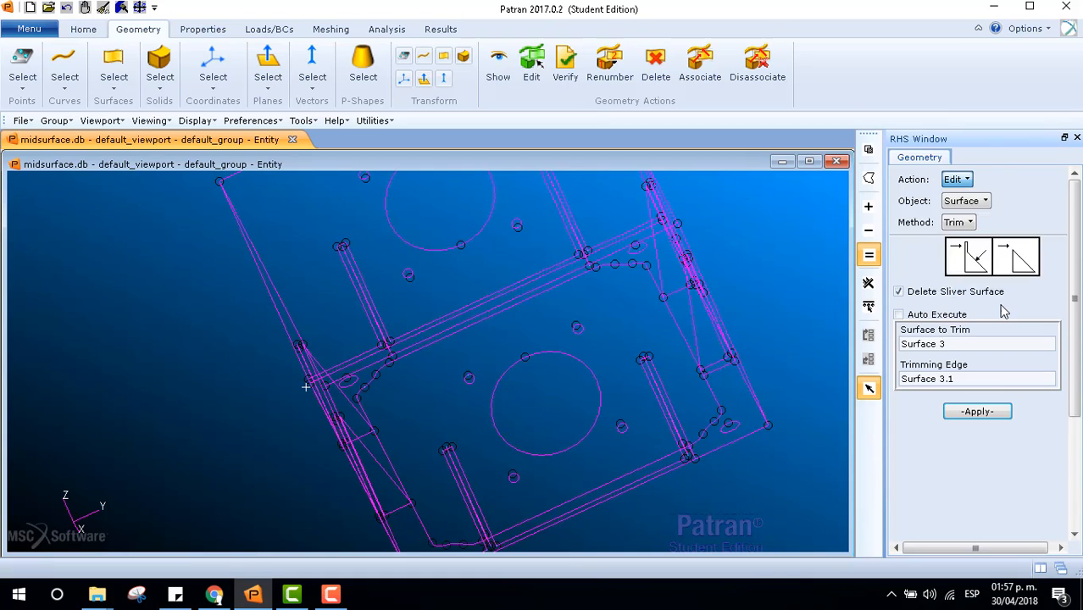
pyautogui.click(973, 207)
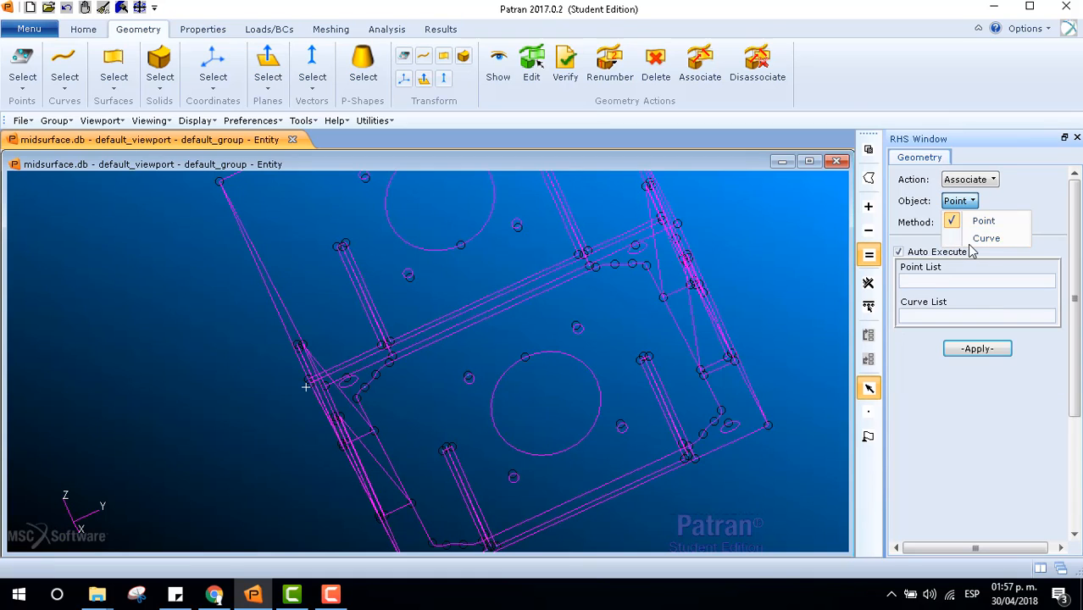
pyautogui.click(980, 238)
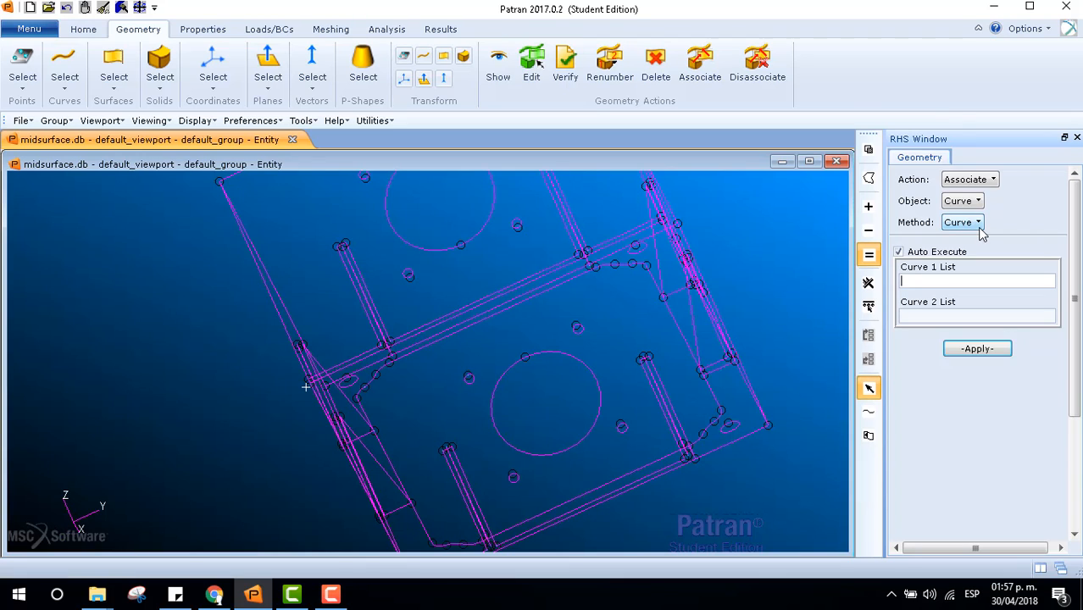
pyautogui.click(979, 225)
pyautogui.click(983, 259)
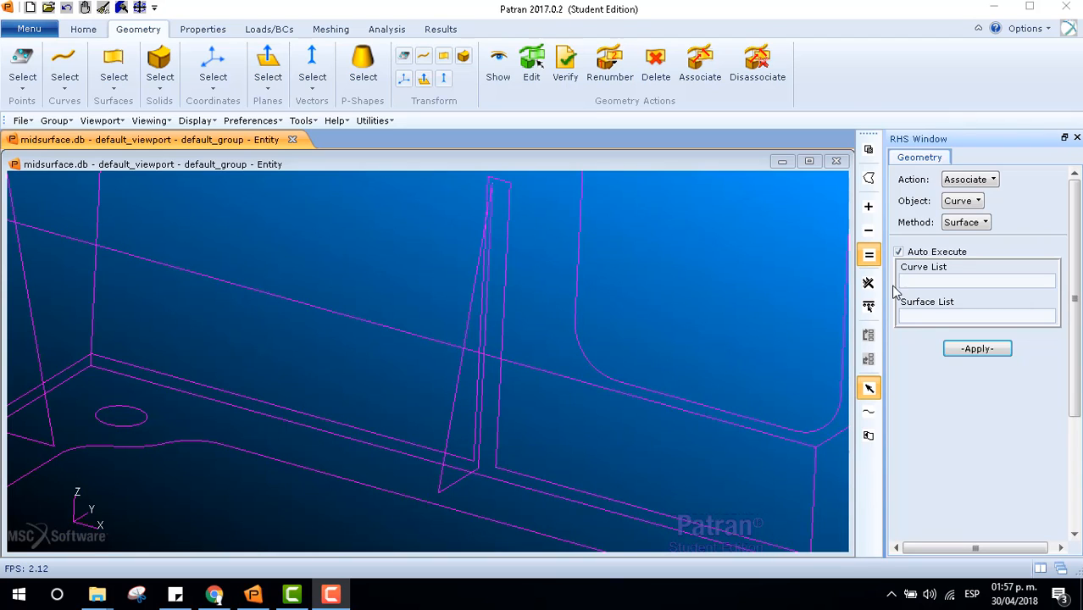
pyautogui.click(899, 252)
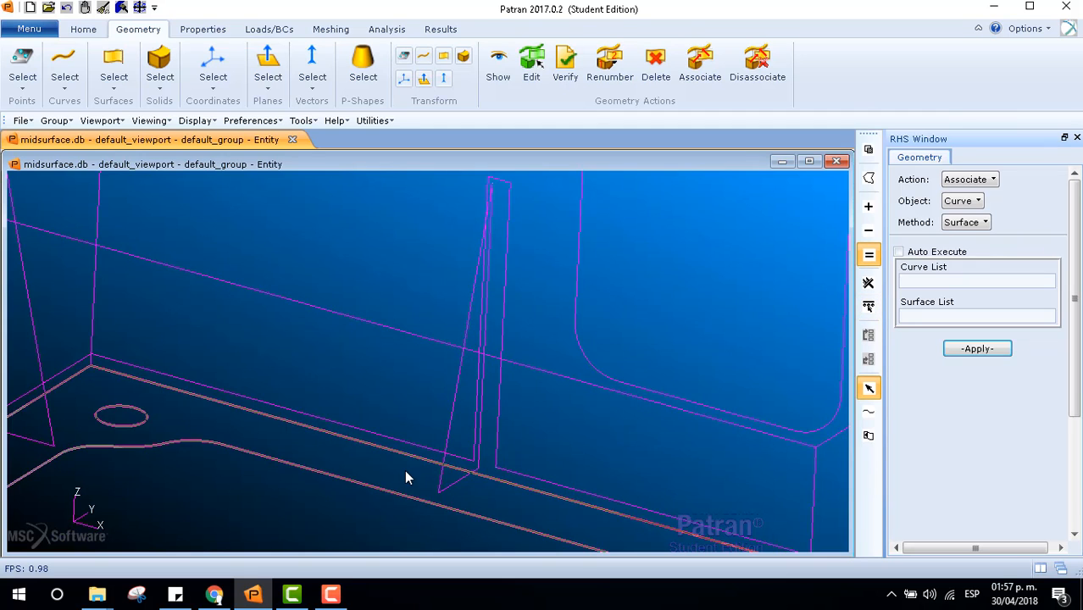
# Step: Associate the rib edge Surface 8.1 with the notched wall Surface 17
pyautogui.moveTo(404, 470); pyautogui.dragTo(391, 463, button='middle')
pyautogui.click(636, 477)
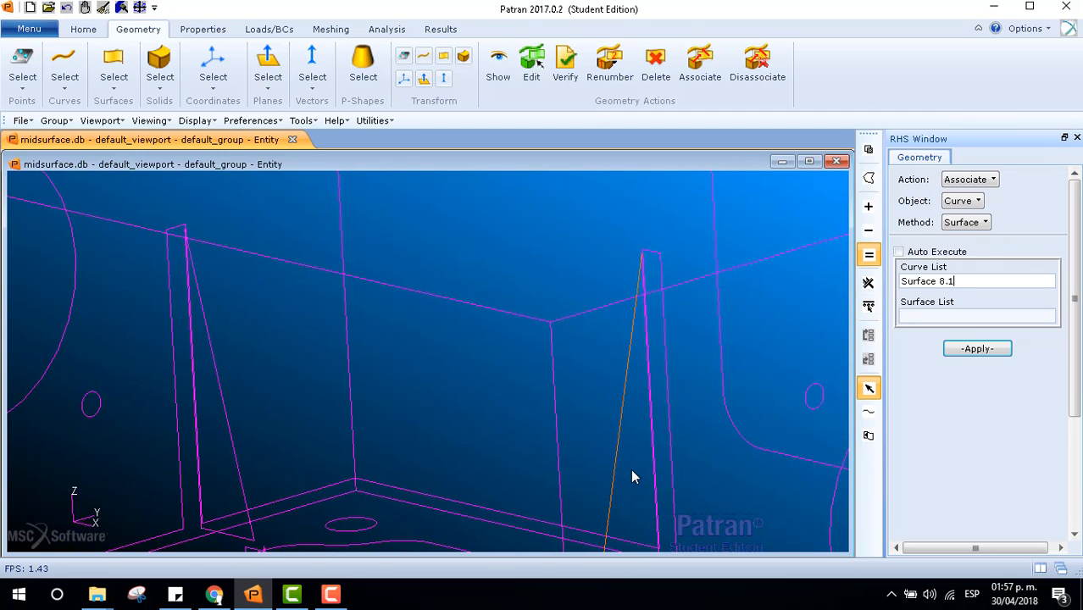
pyautogui.click(949, 317)
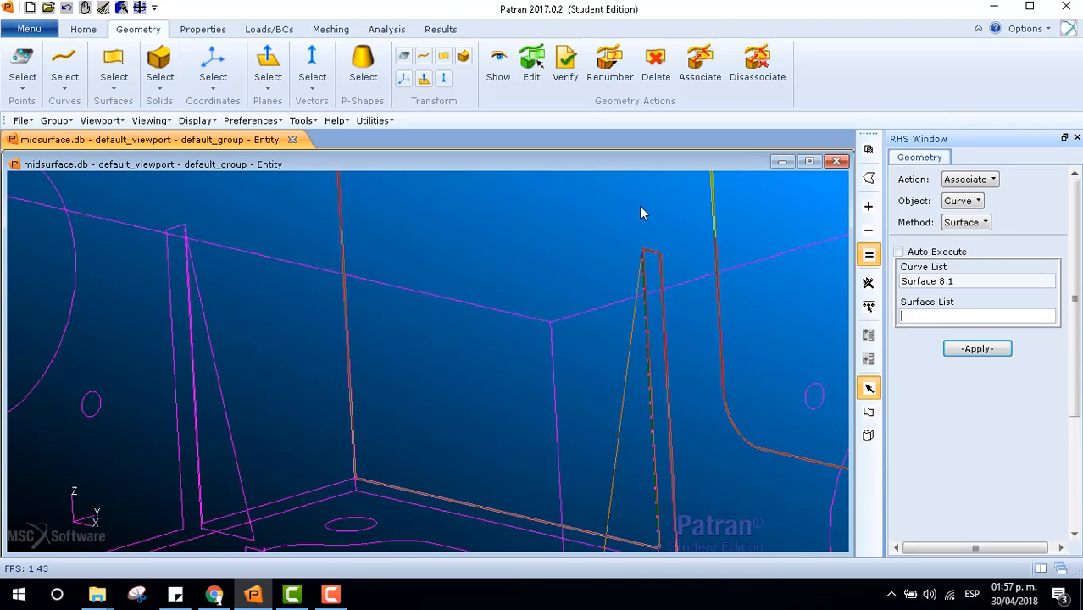
pyautogui.click(611, 215)
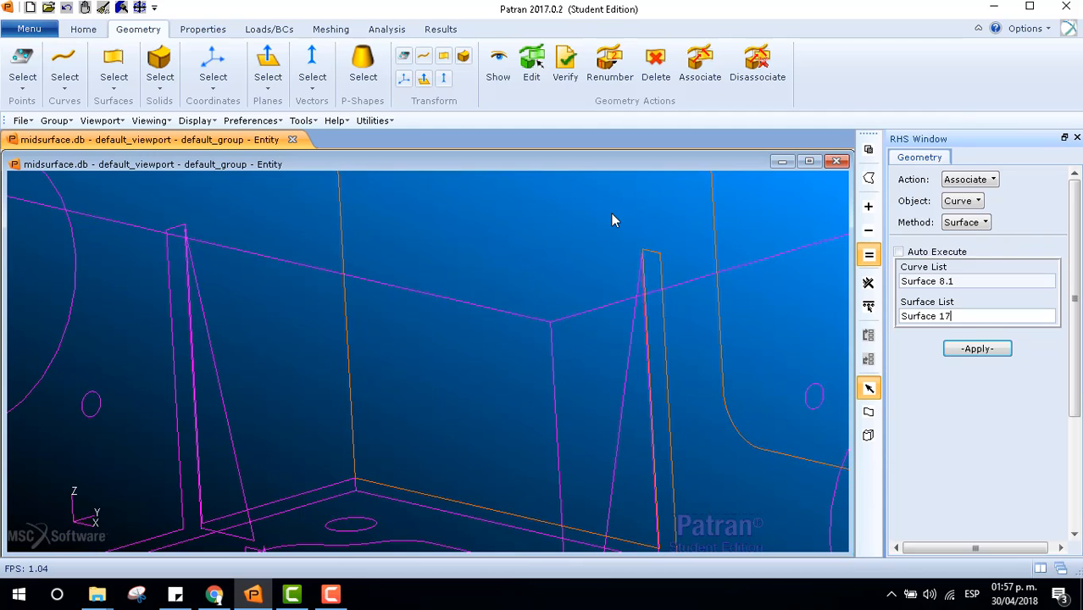
pyautogui.click(979, 350)
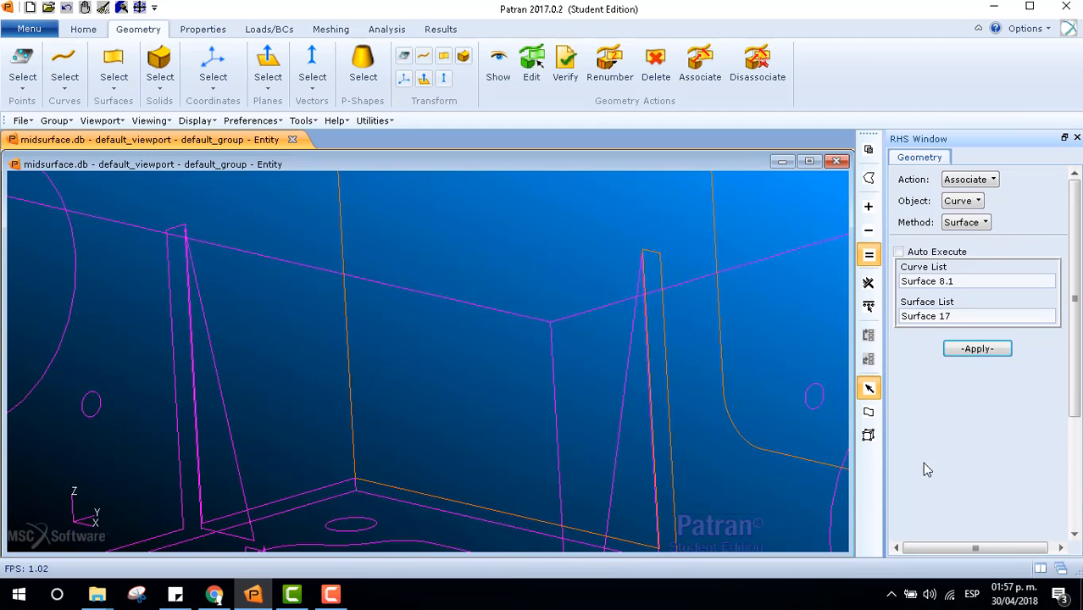
pyautogui.moveTo(763, 415); pyautogui.dragTo(662, 365, button='middle')
pyautogui.scroll(-2, 662, 364)
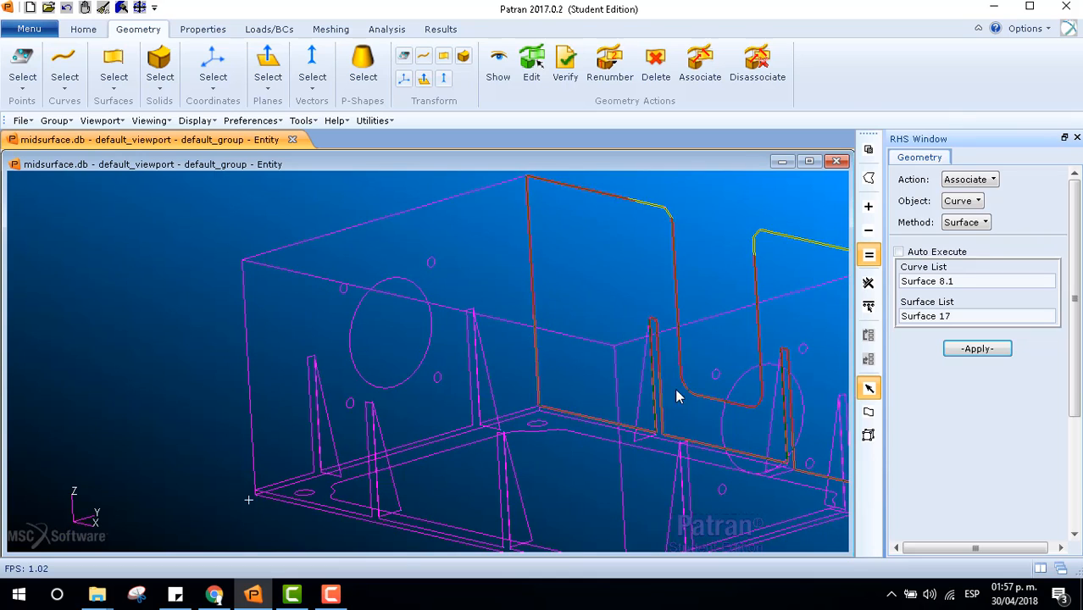
pyautogui.scroll(4, 686, 375)
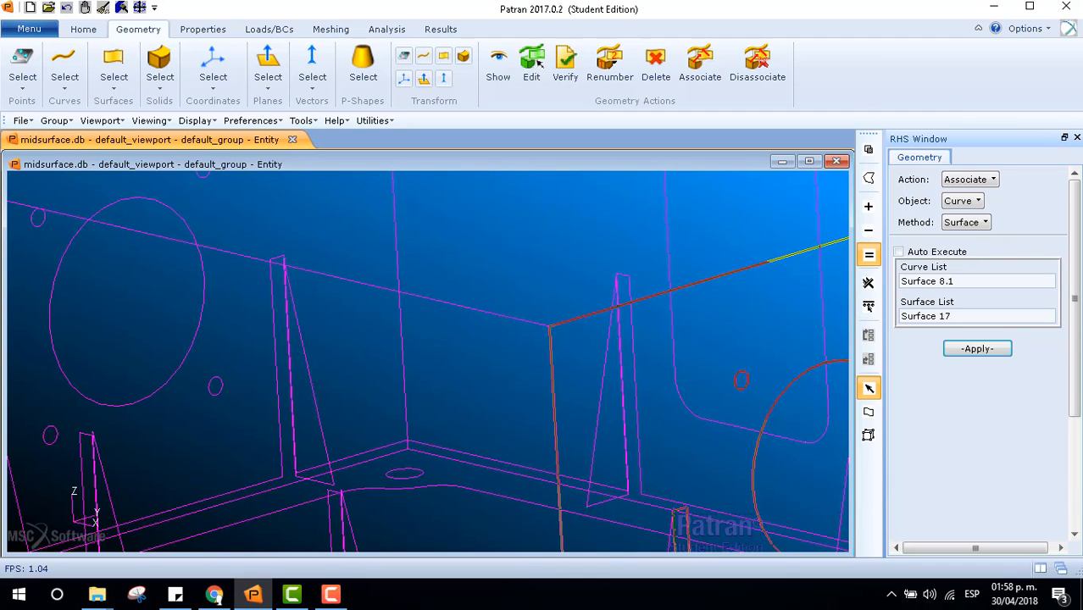
pyautogui.scroll(-3, 522, 413)
pyautogui.scroll(-3, 494, 482)
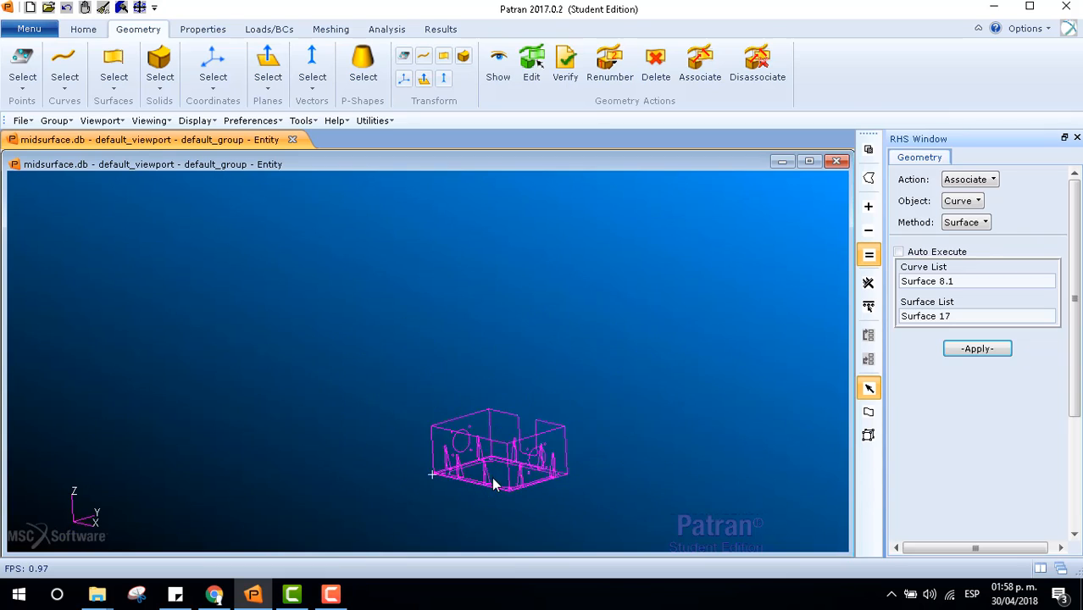
# Step: Set up surface mesh creation with Quad elements, the Paver mesher and Quad4 topology
pyautogui.scroll(4, 495, 485)
pyautogui.moveTo(569, 514); pyautogui.dragTo(450, 515, button='middle')
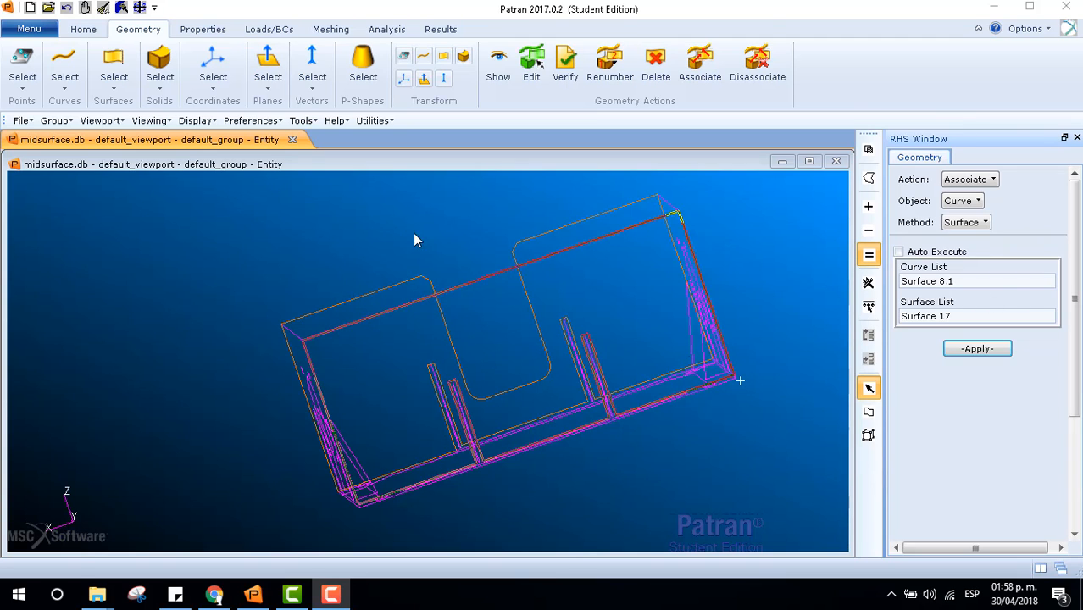
pyautogui.click(331, 29)
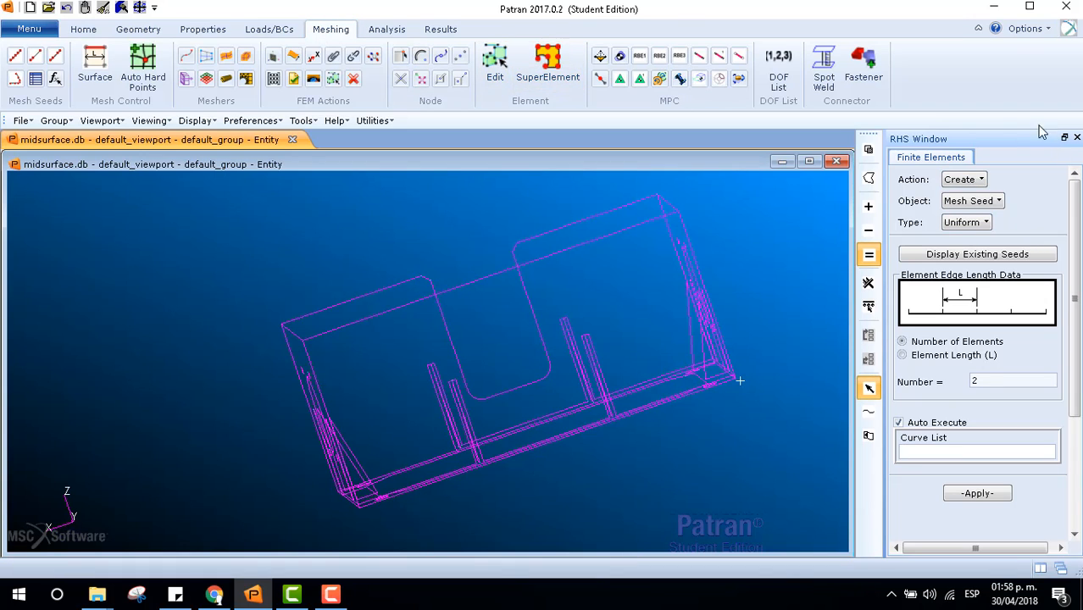
pyautogui.click(996, 204)
pyautogui.click(996, 256)
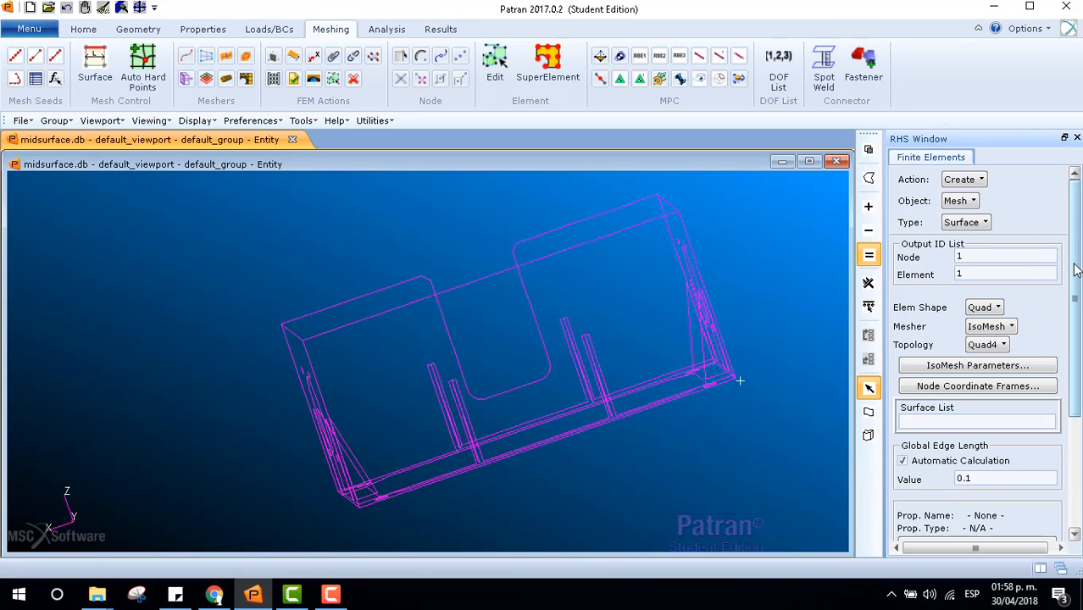
pyautogui.moveTo(1075, 270); pyautogui.dragTo(1075, 295)
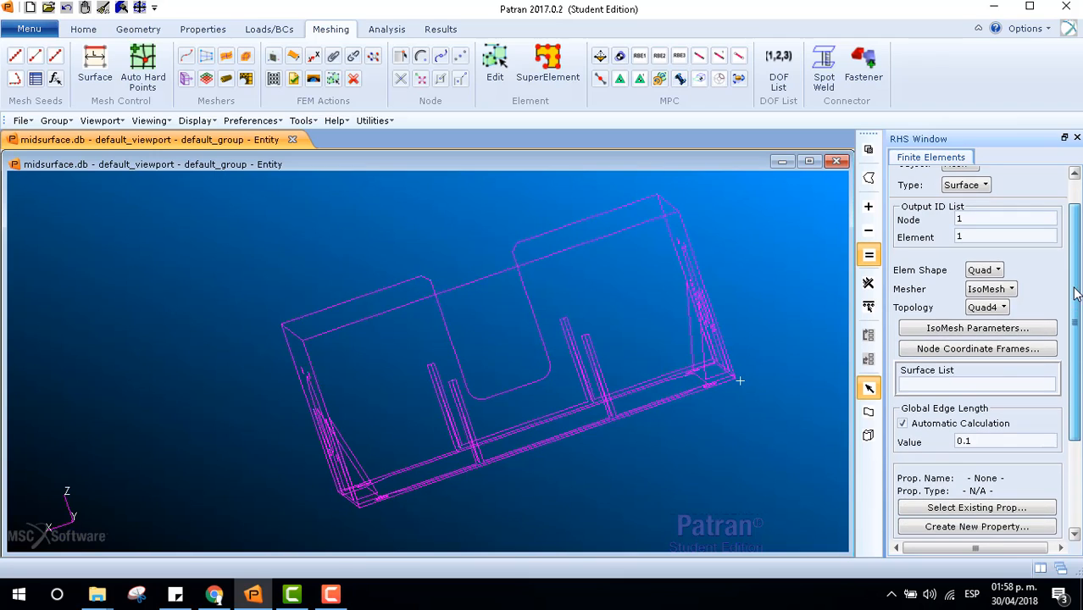
pyautogui.click(1010, 291)
pyautogui.click(1017, 330)
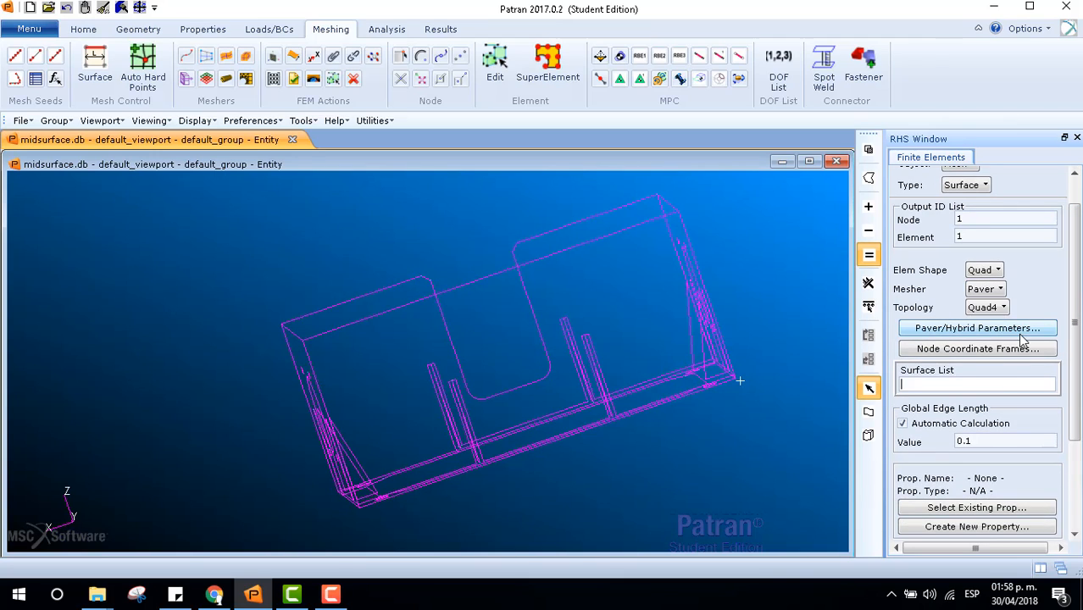
pyautogui.click(1003, 308)
pyautogui.click(1029, 323)
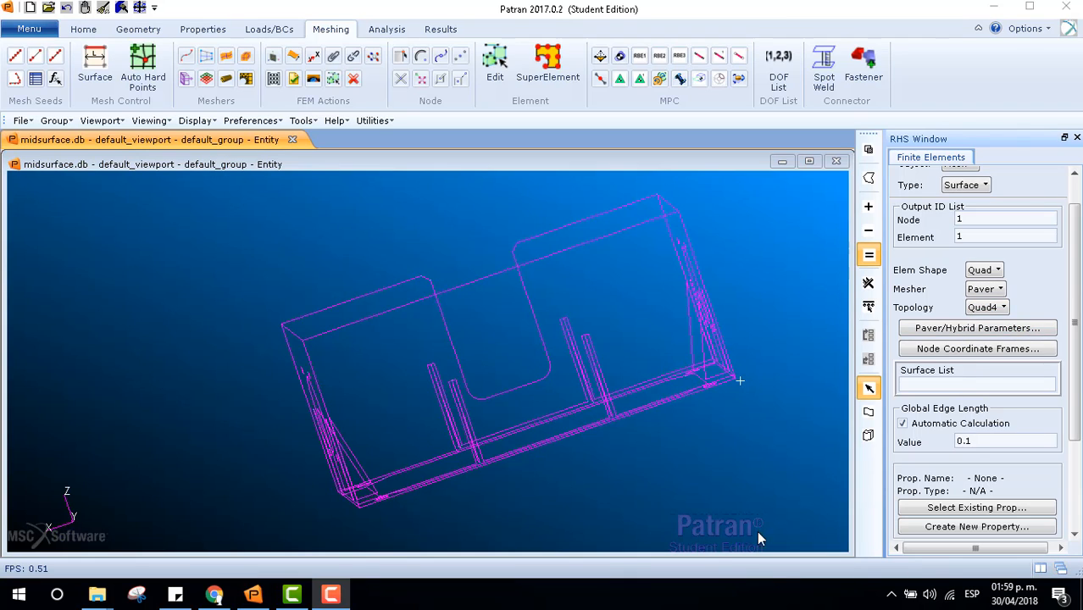
# Step: Turn off automatic calculation of the global edge length and set its value to 0.1875
pyautogui.click(903, 424)
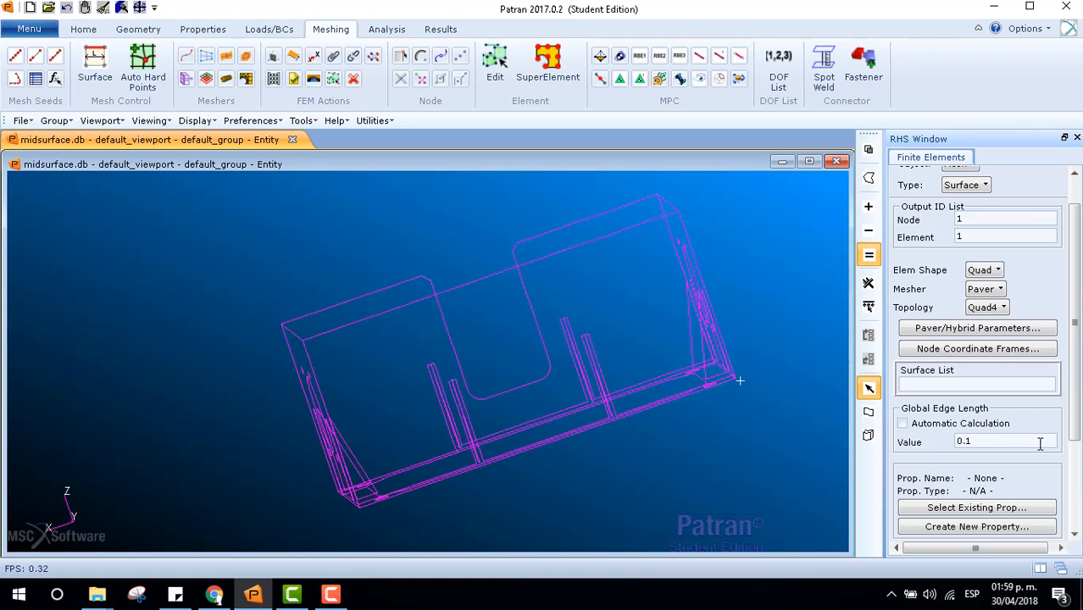
pyautogui.moveTo(1041, 445); pyautogui.dragTo(950, 442)
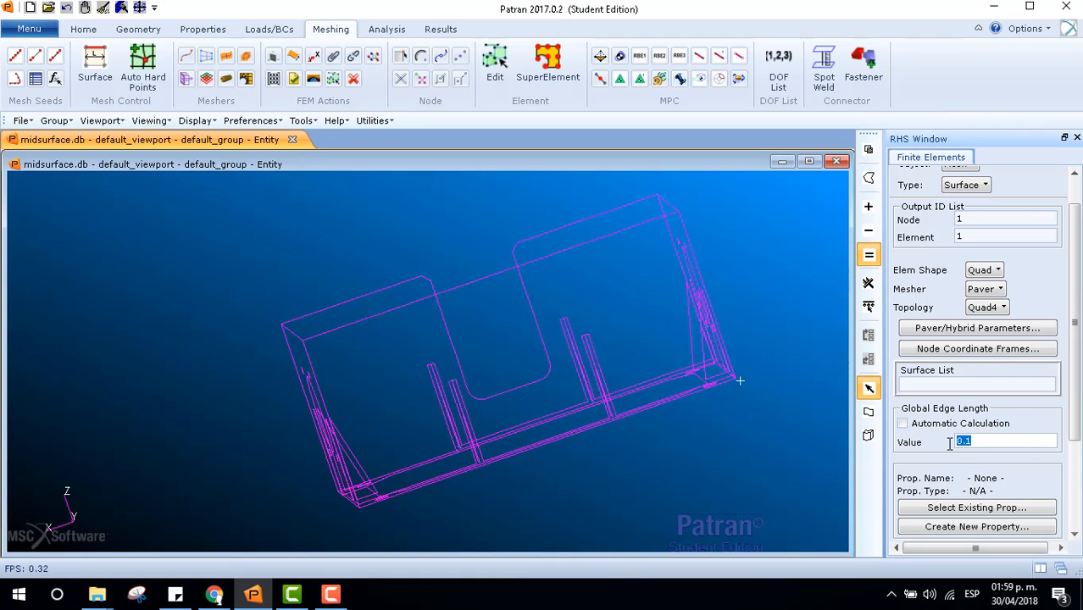
pyautogui.write('0')
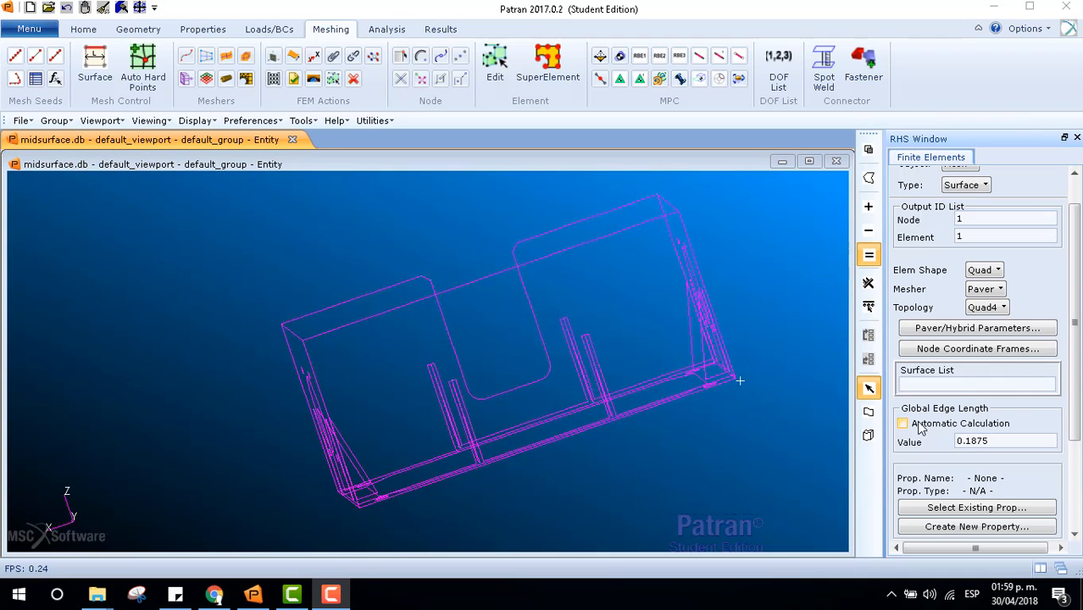
# Step: Try to mesh all surfaces of the junction box, Surface 1:18
pyautogui.click(963, 384)
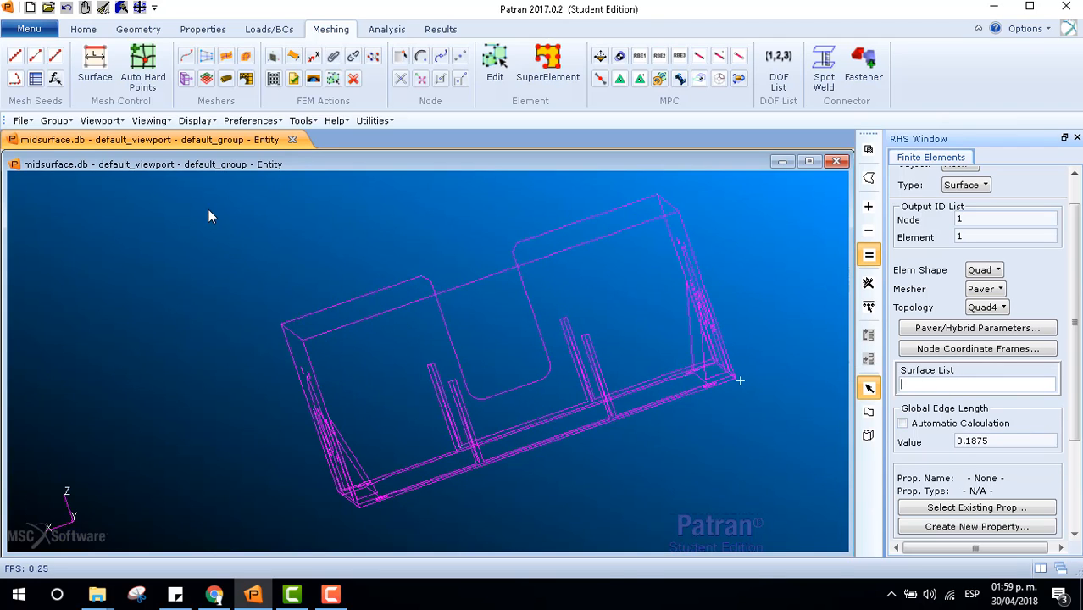
pyautogui.moveTo(180, 207); pyautogui.dragTo(251, 189)
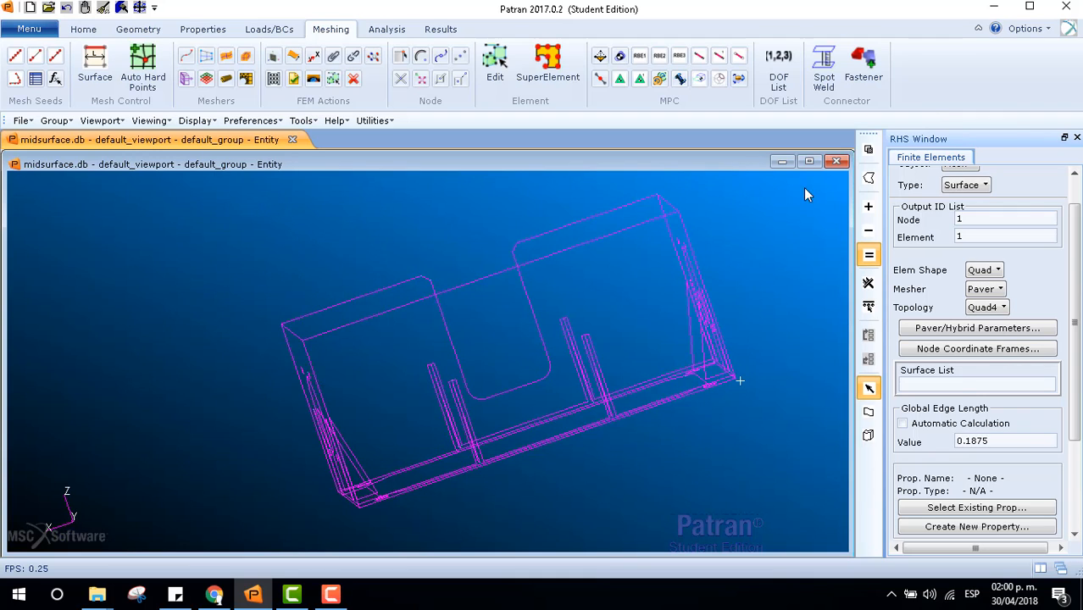
pyautogui.moveTo(825, 182); pyautogui.dragTo(265, 526)
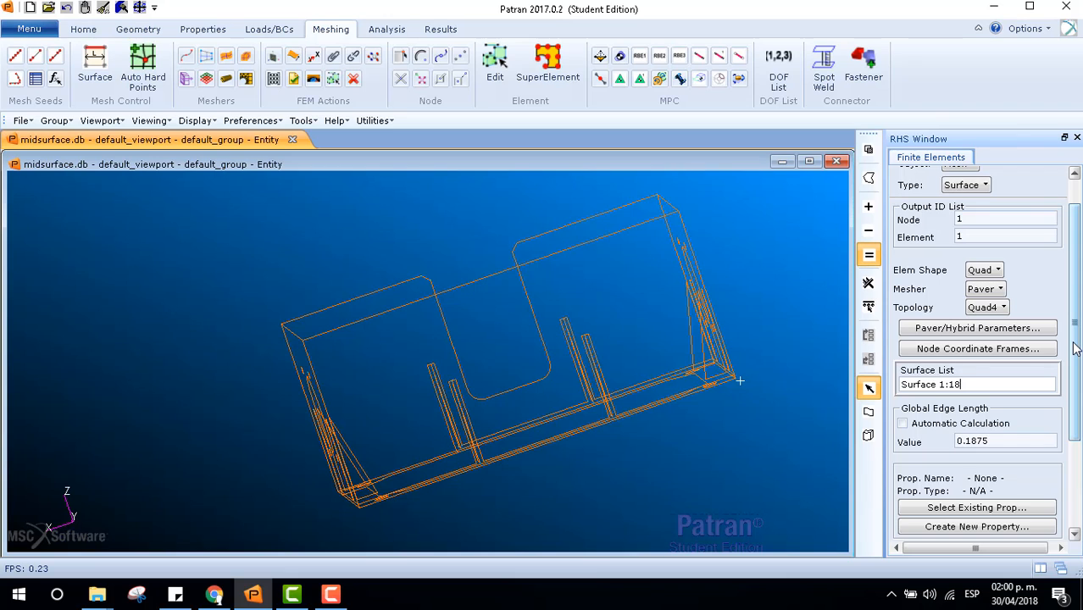
pyautogui.scroll(-4, 1074, 347)
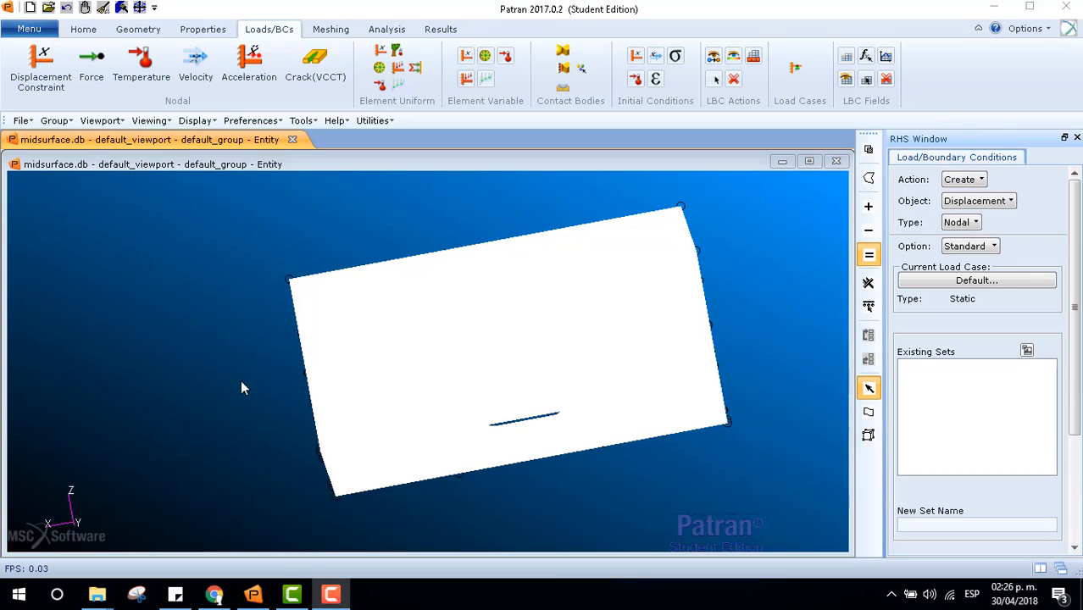
# Step: Verify the element boundaries of the box mesh with the Free Faces display type
pyautogui.click(326, 29)
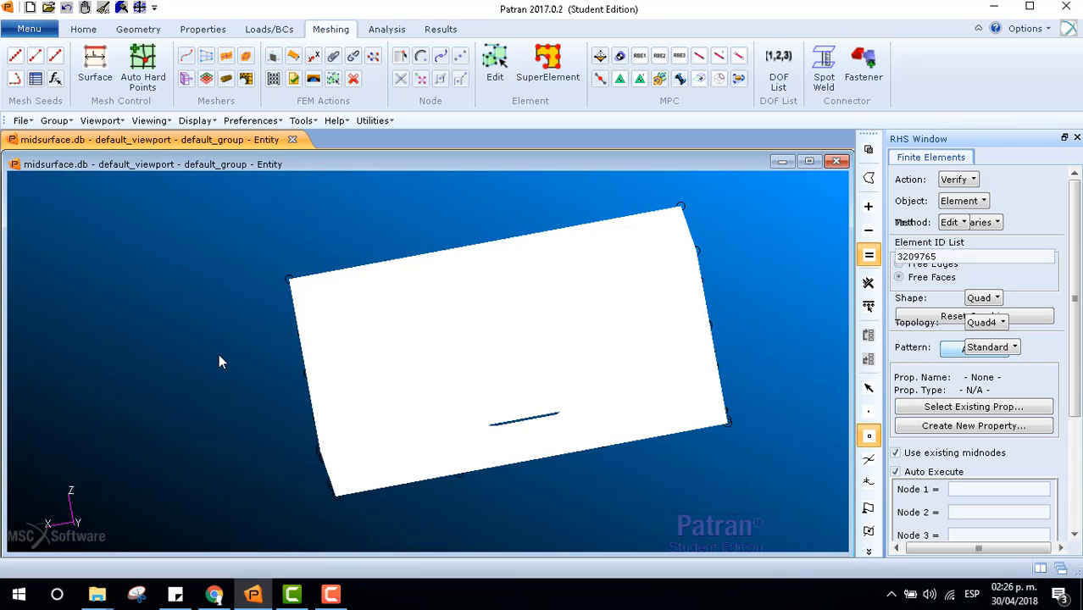
pyautogui.moveTo(228, 349)
pyautogui.mouseDown(button='middle')
pyautogui.moveTo(256, 327)
pyautogui.moveTo(271, 362)
pyautogui.moveTo(250, 409)
pyautogui.mouseUp(button='middle')
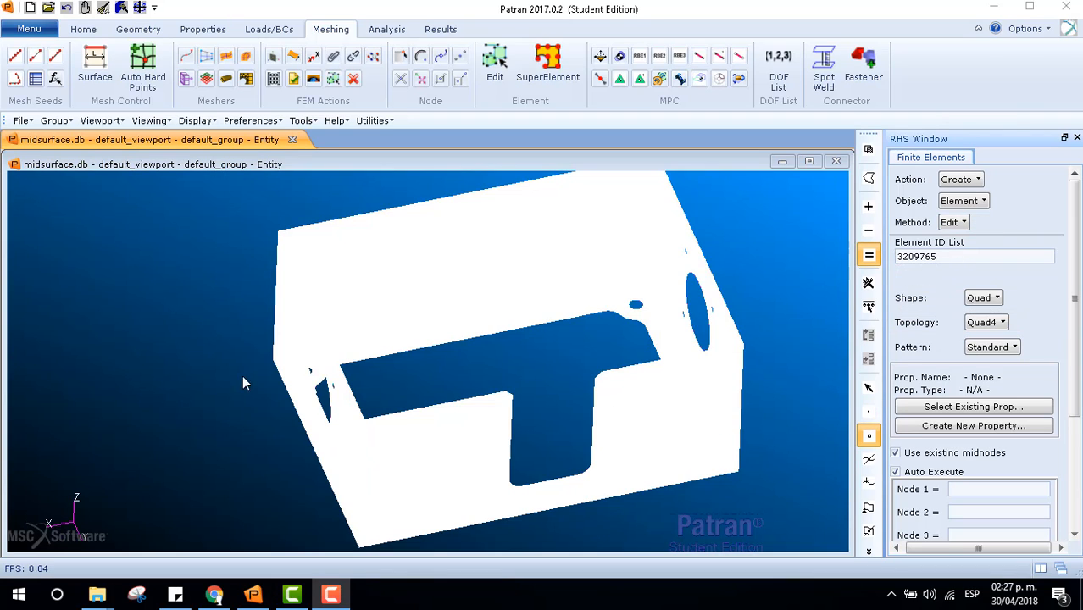
pyautogui.click(975, 183)
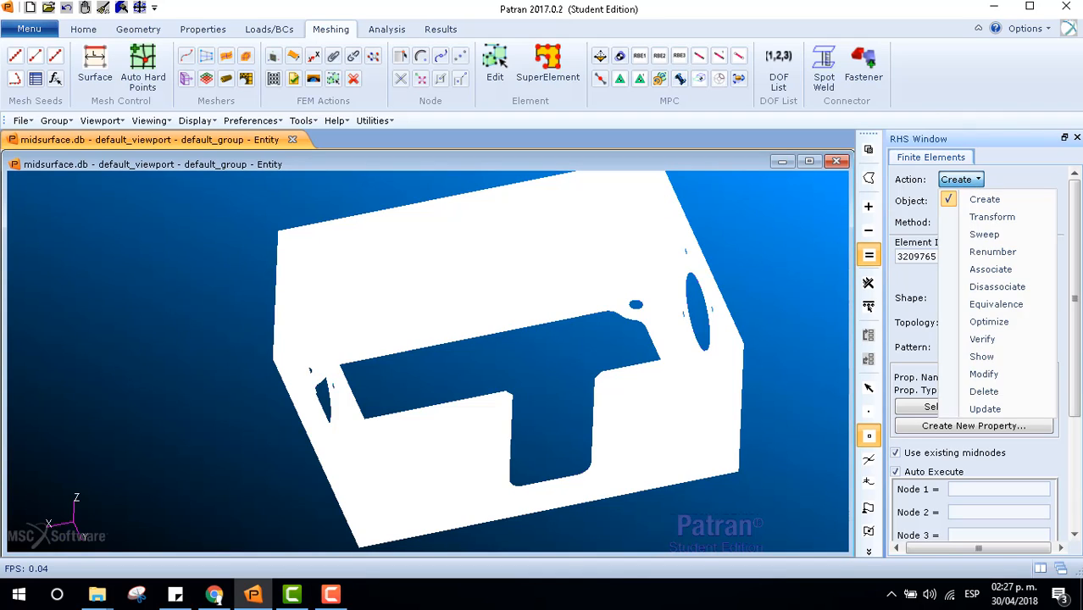
pyautogui.click(970, 339)
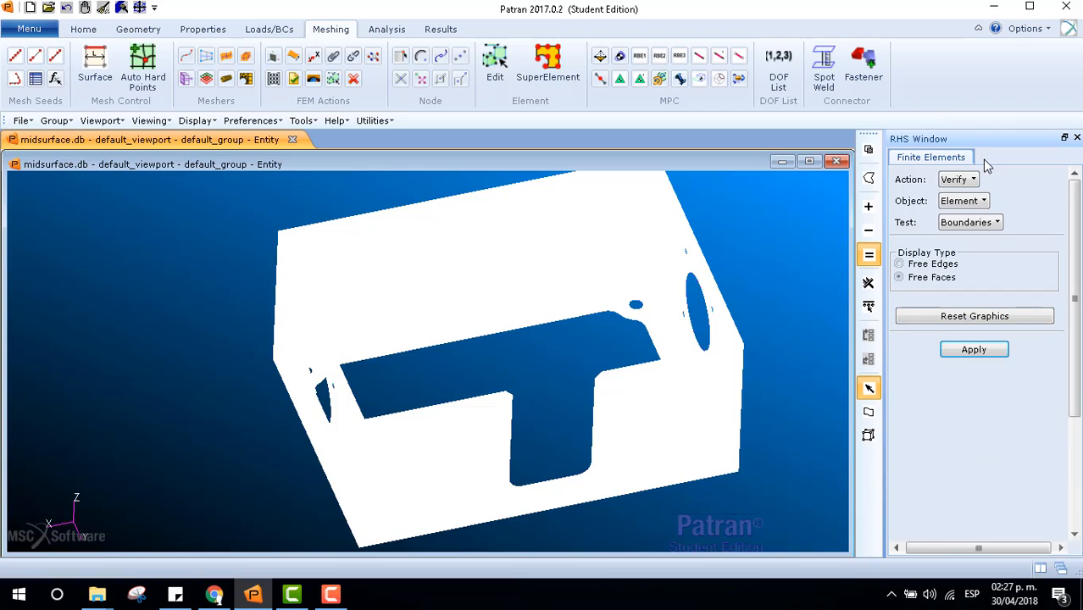
pyautogui.click(967, 354)
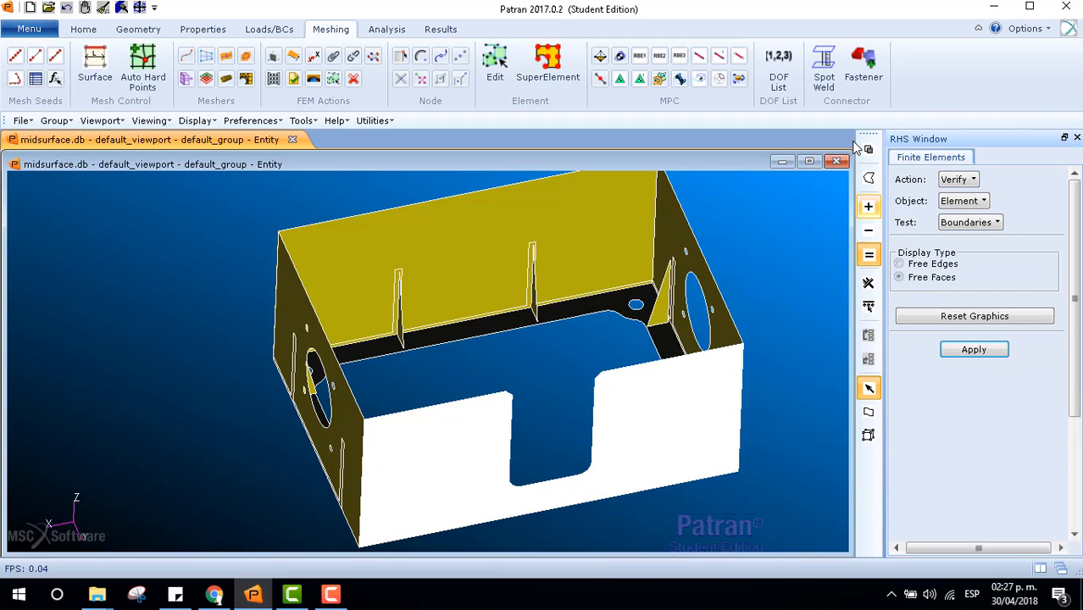
# Step: Try to equivalence all mesh nodes using the Tolerance Cube method with a tolerance of 0.005, and acknowledge the security message
pyautogui.click(973, 180)
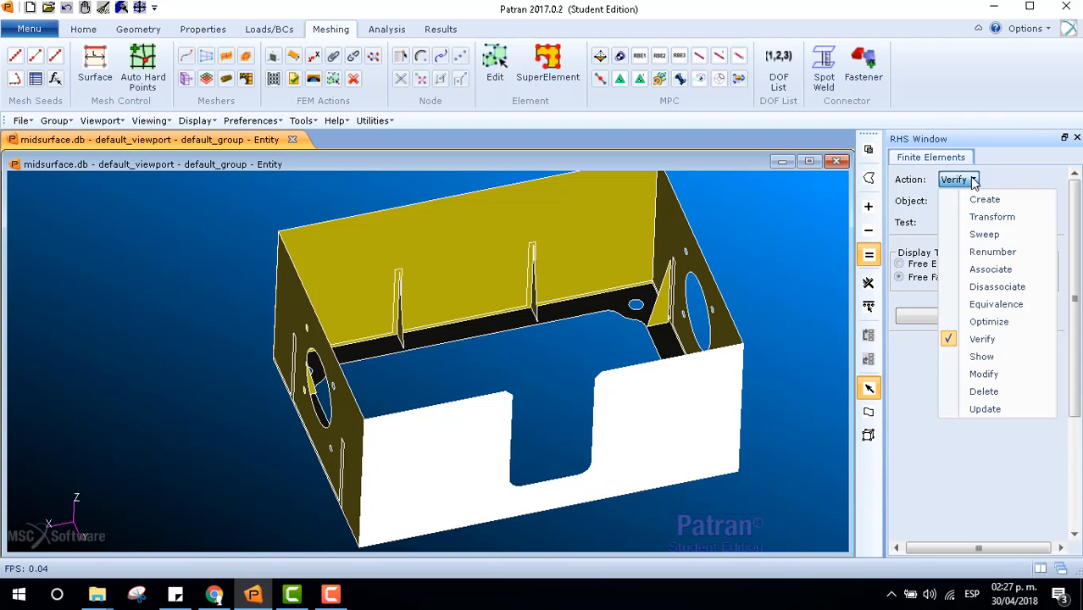
pyautogui.click(981, 305)
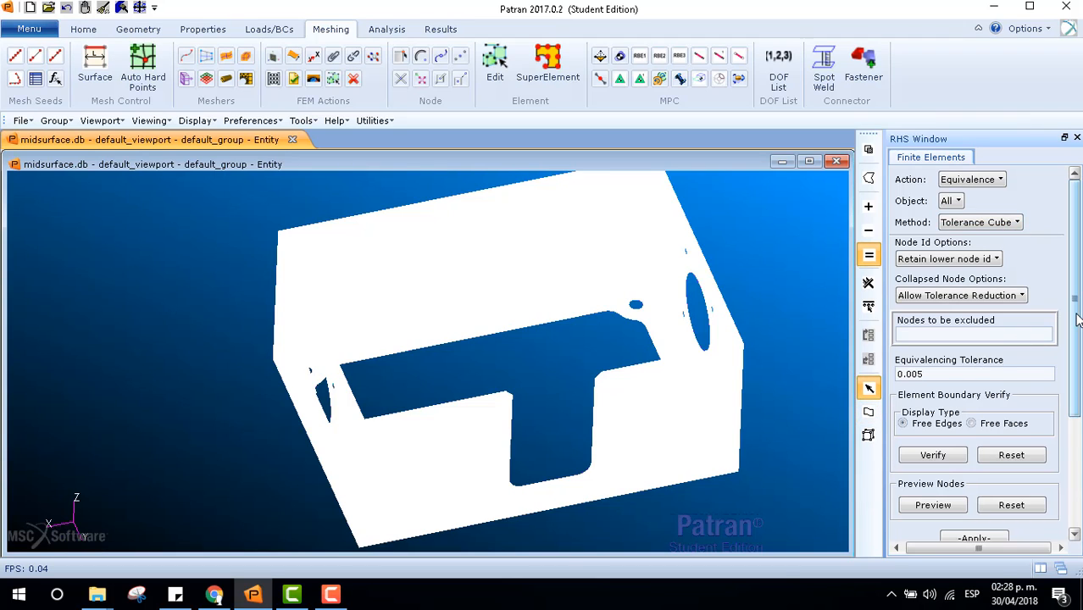
pyautogui.moveTo(1078, 318); pyautogui.dragTo(1066, 400)
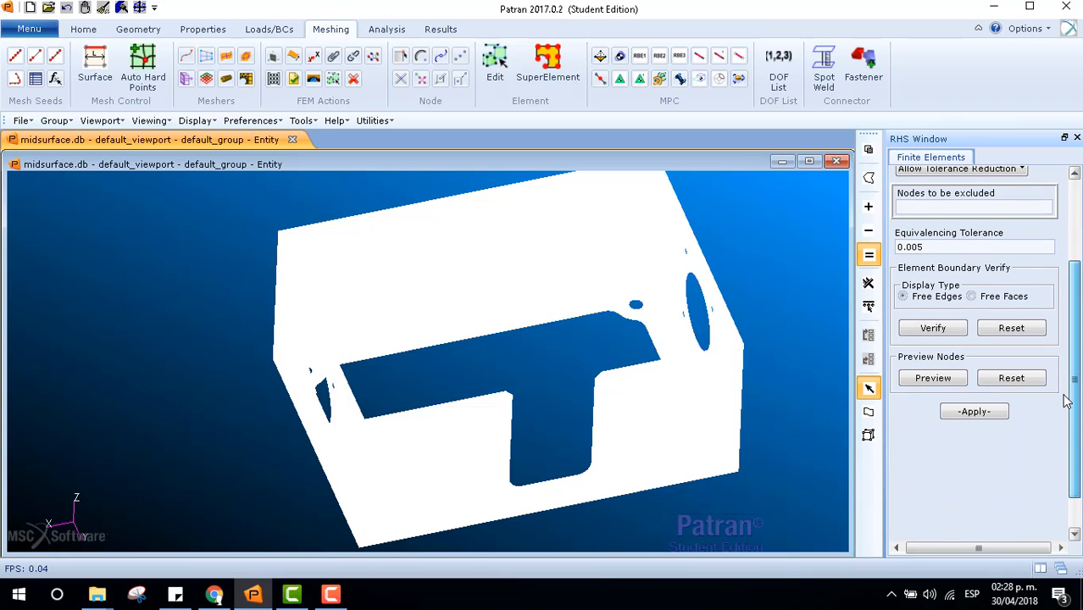
pyautogui.click(972, 411)
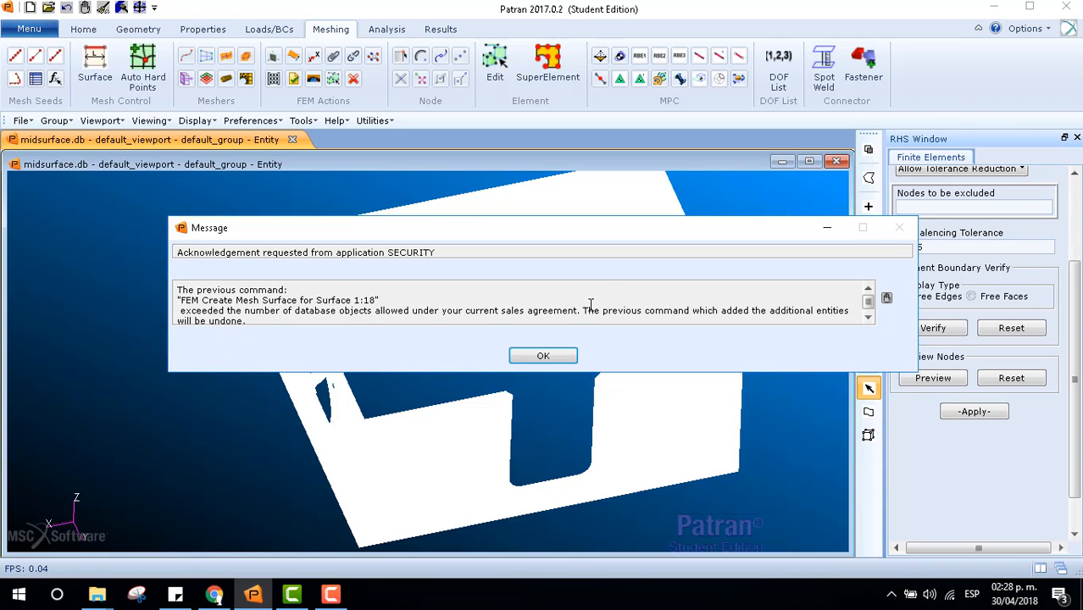
pyautogui.click(869, 319)
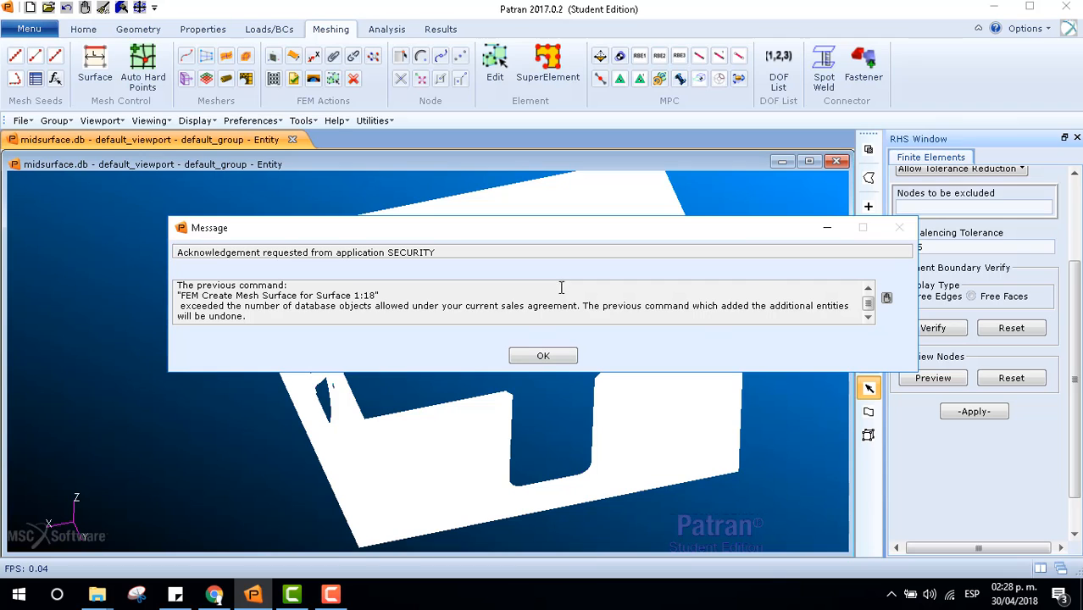
pyautogui.click(543, 356)
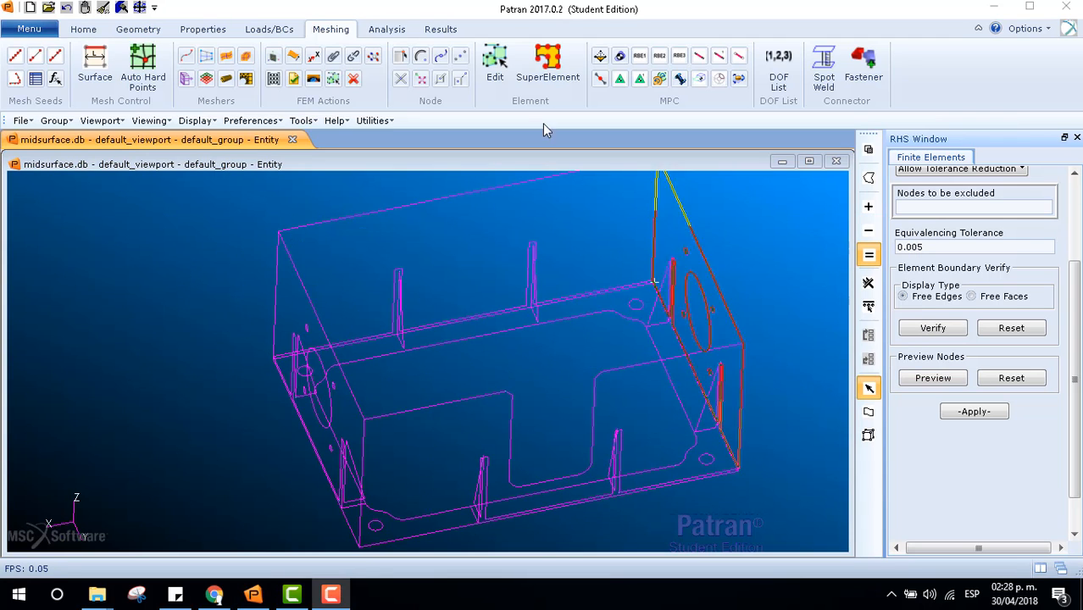
# Step: Set up an element uniform Total Load set named total_load with 2D as the target element type
pyautogui.click(263, 32)
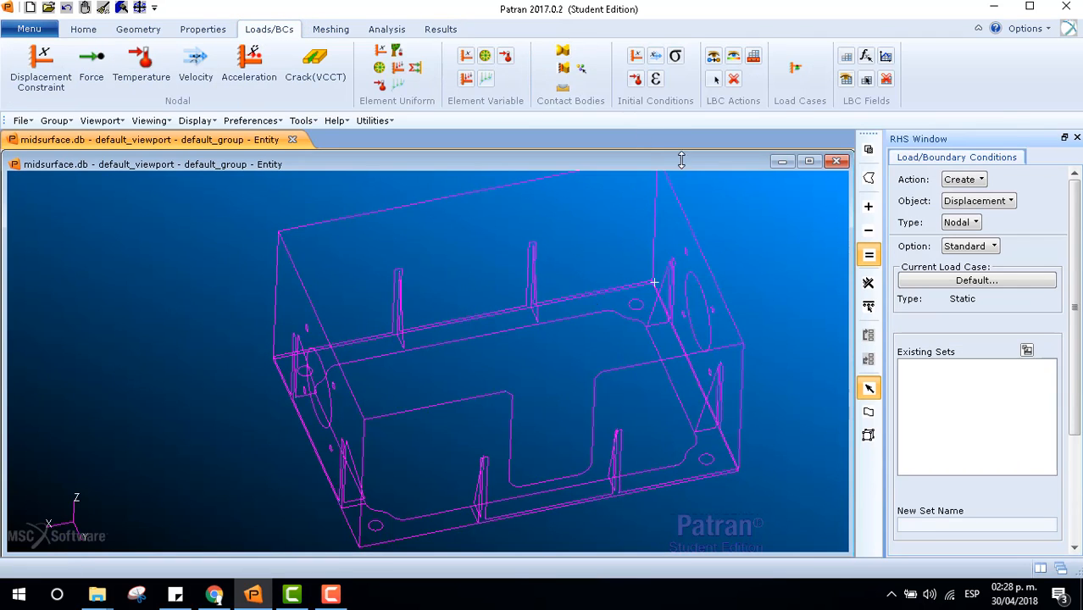
pyautogui.click(1010, 205)
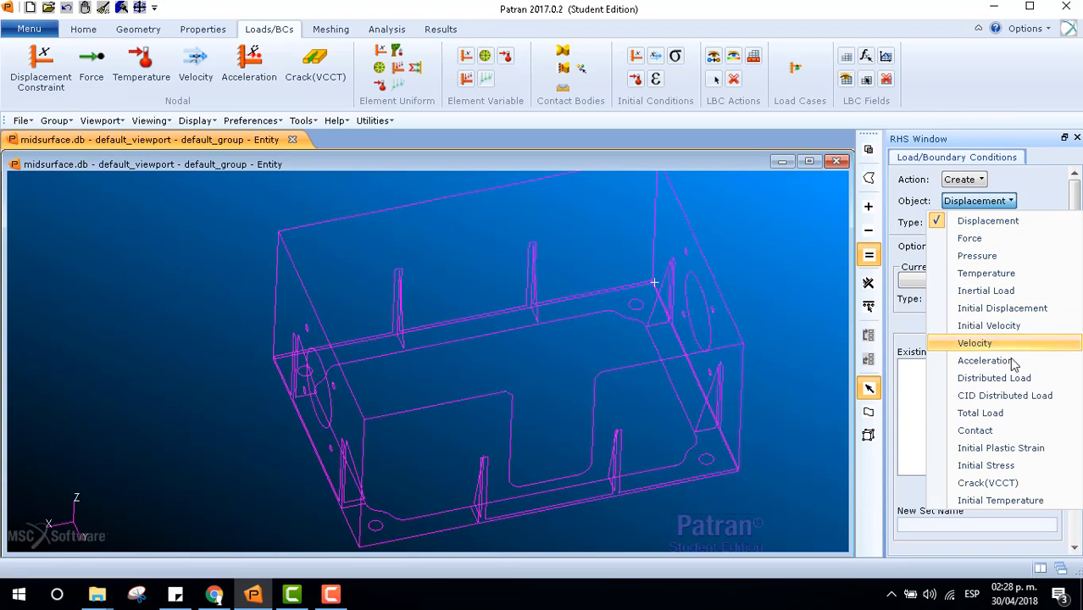
pyautogui.click(1010, 415)
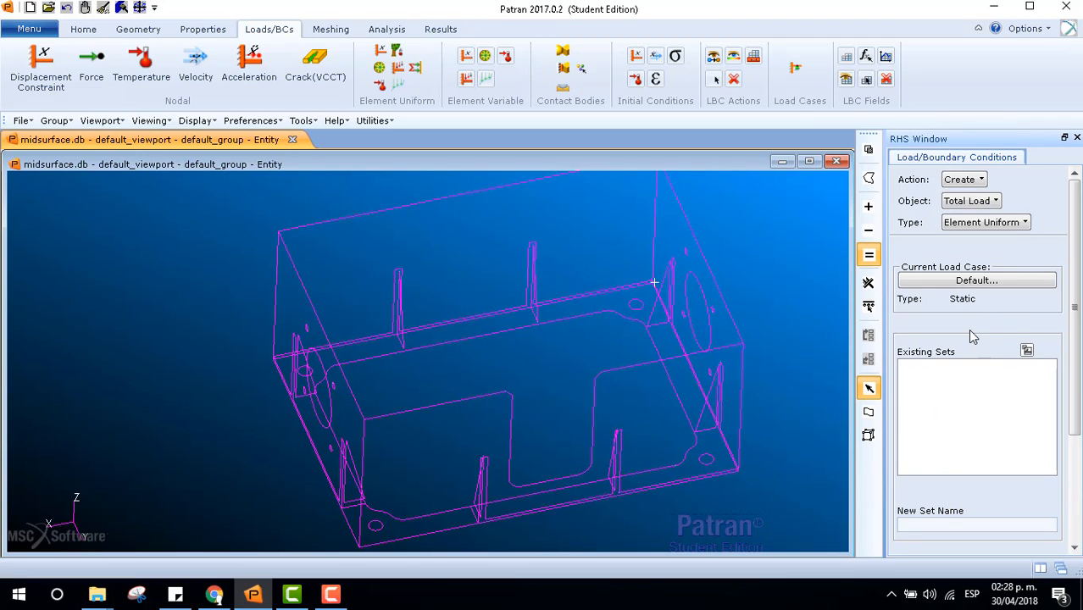
pyautogui.click(942, 520)
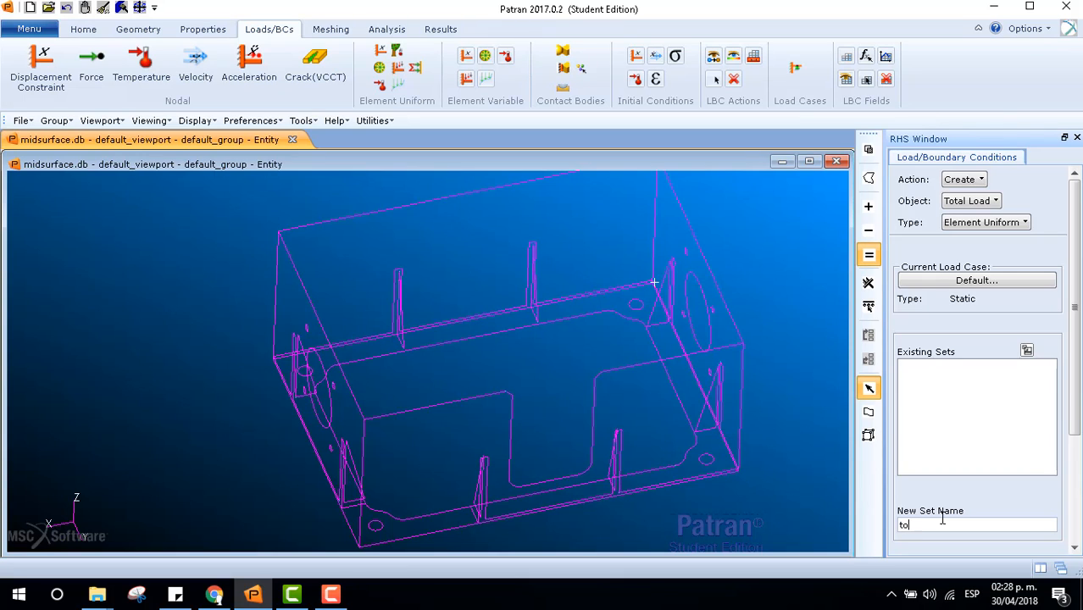
pyautogui.write('total_load')
pyautogui.moveTo(1078, 409); pyautogui.dragTo(1078, 521)
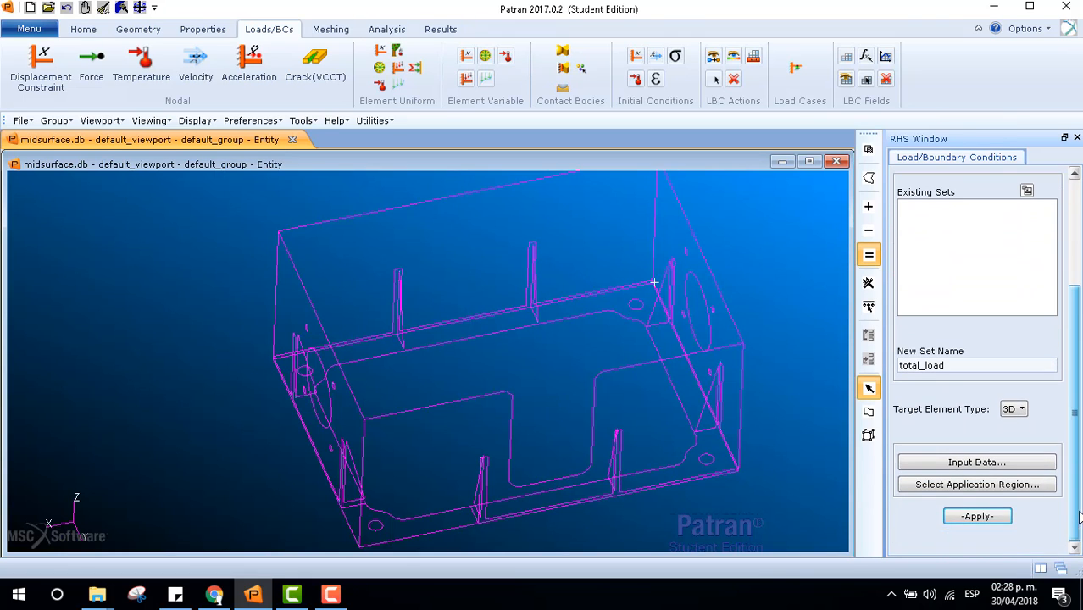
pyautogui.click(1015, 410)
pyautogui.click(1033, 446)
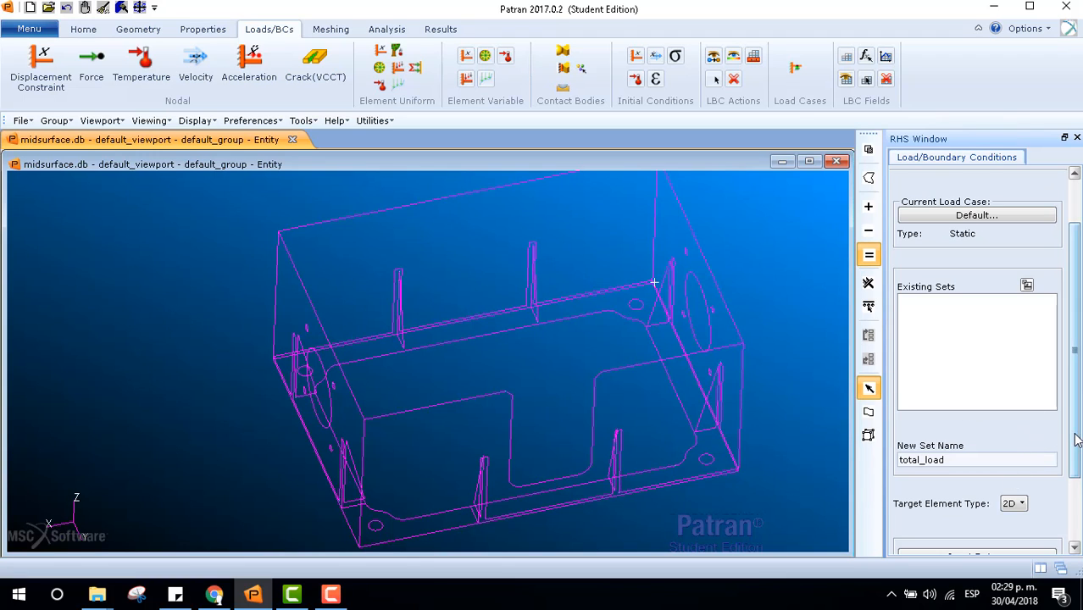
pyautogui.moveTo(1076, 454); pyautogui.dragTo(1075, 509)
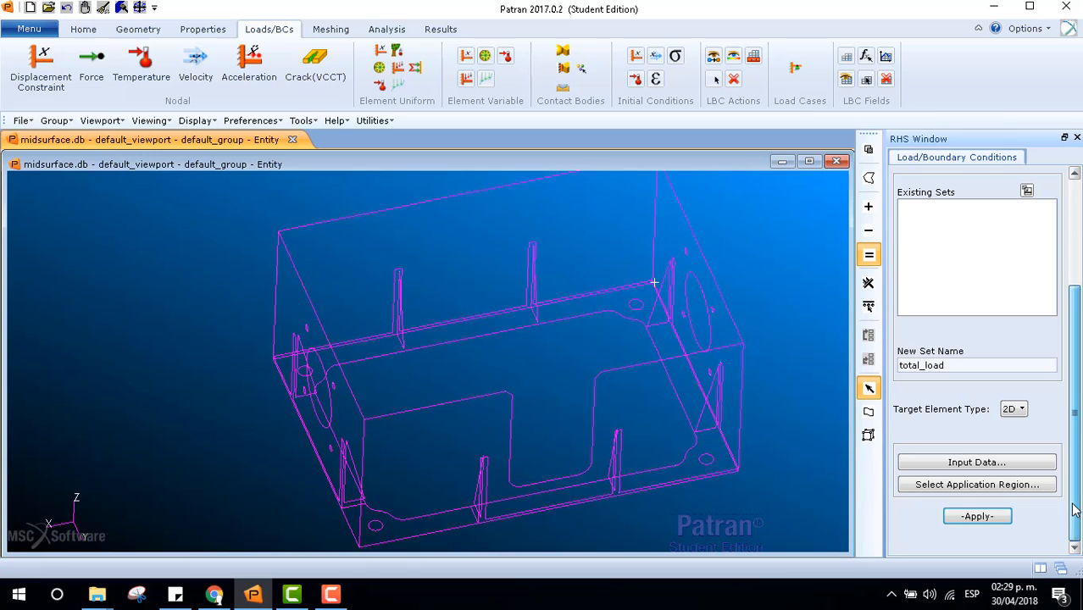
# Step: Set the edge load vector of total_load to <0 100 0> and accept the input data
pyautogui.click(1033, 465)
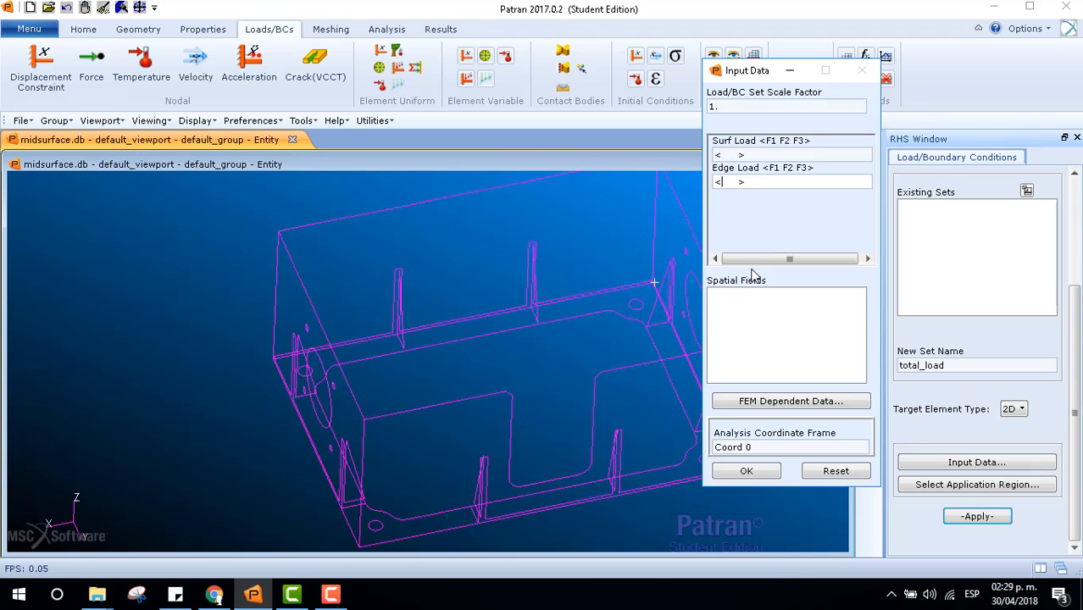
pyautogui.write('0 100')
pyautogui.write('0')
pyautogui.click(755, 475)
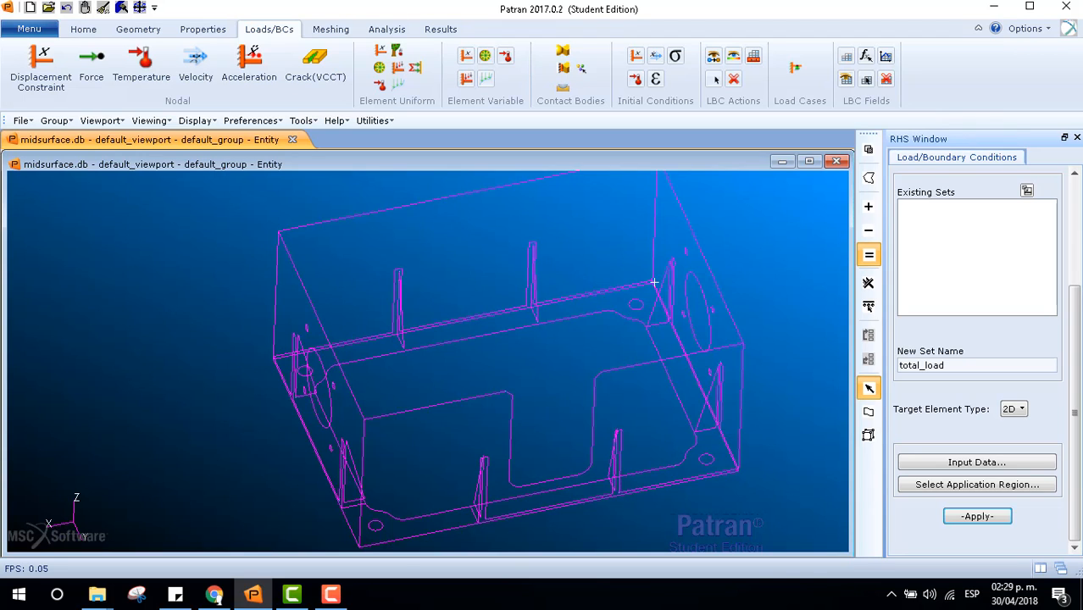
# Step: Add two of the small hole edges around the large side opening, Surface 11.14 and 11.16, to total_load's application region
pyautogui.click(924, 490)
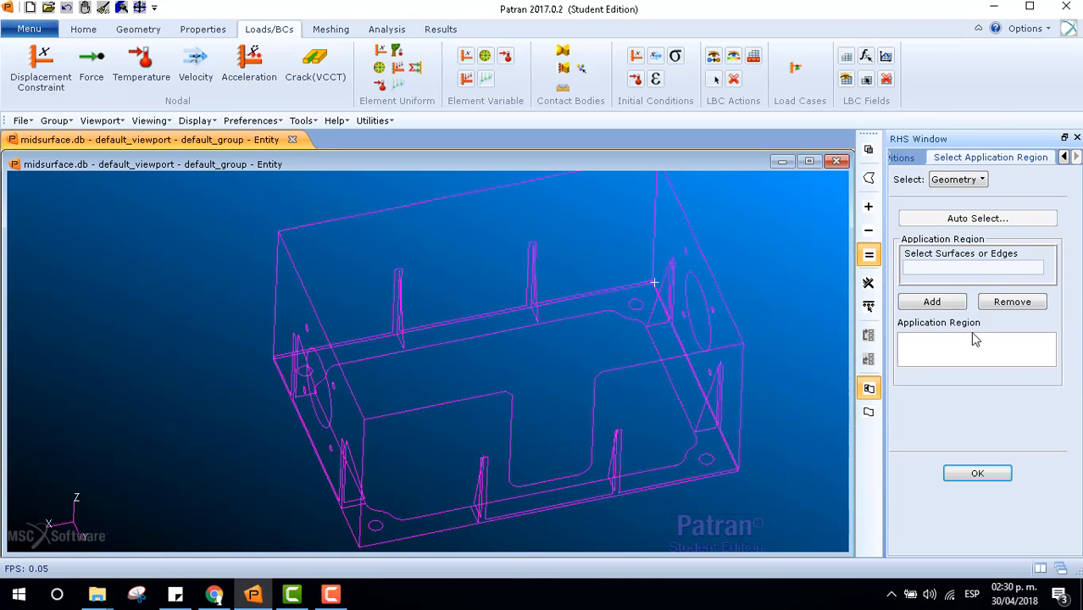
pyautogui.moveTo(524, 343); pyautogui.dragTo(567, 357, button='middle')
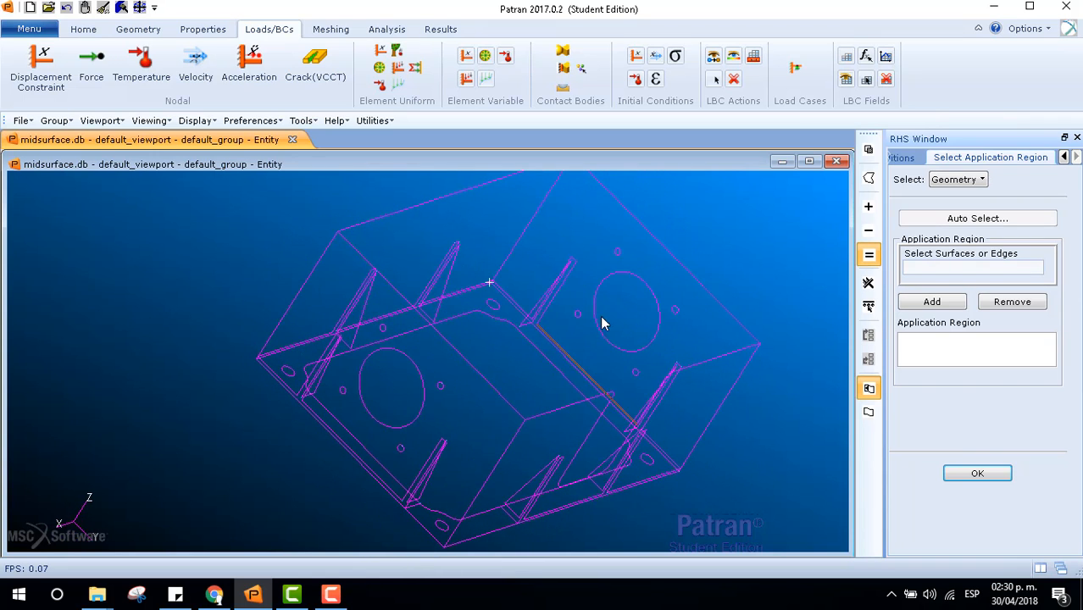
pyautogui.click(674, 320)
pyautogui.click(617, 254)
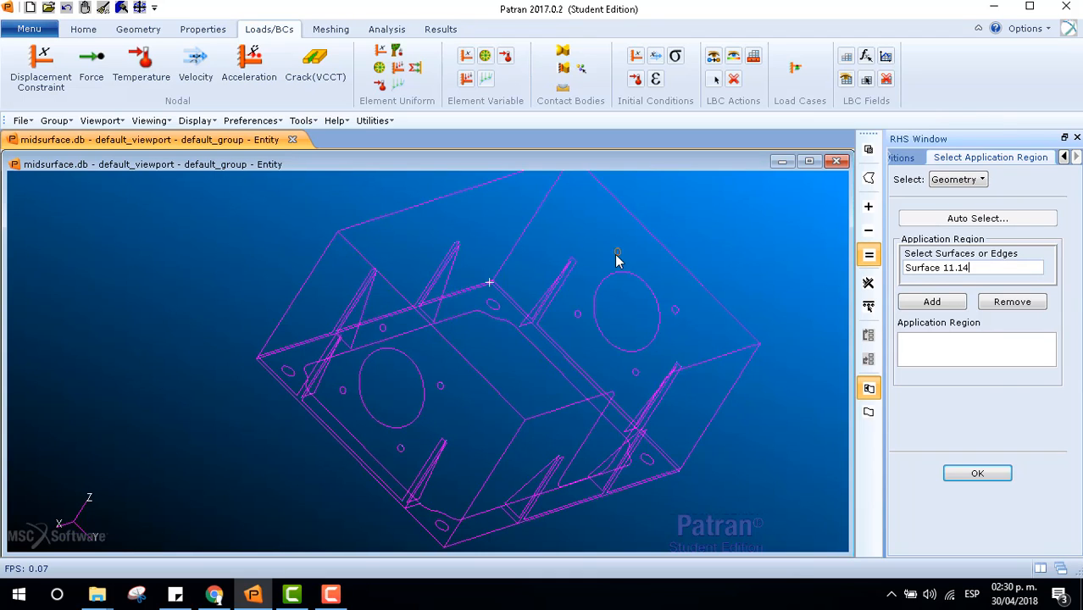
pyautogui.click(925, 304)
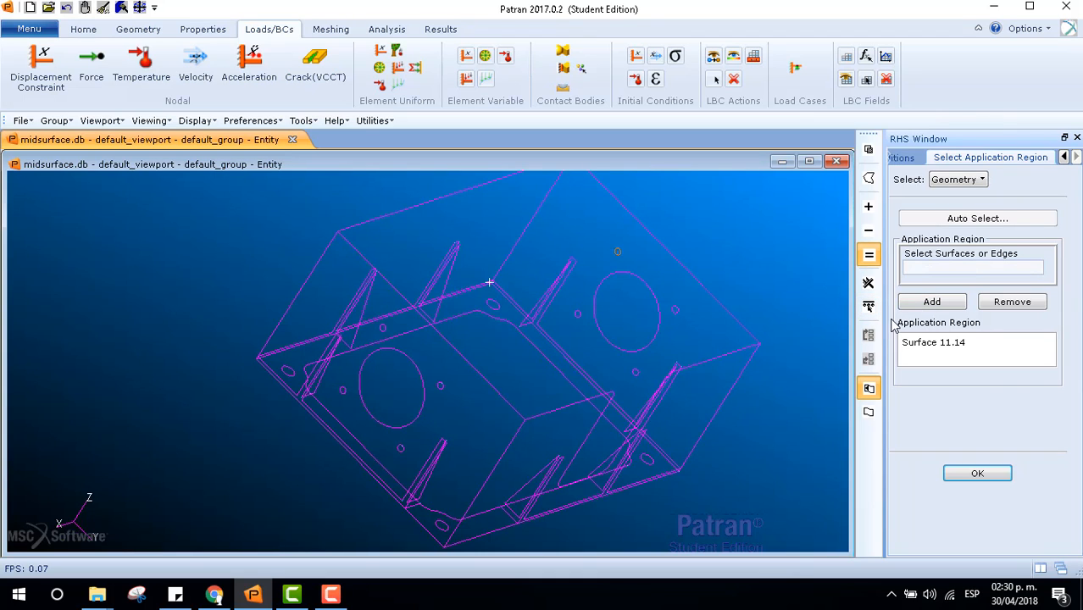
pyautogui.click(675, 322)
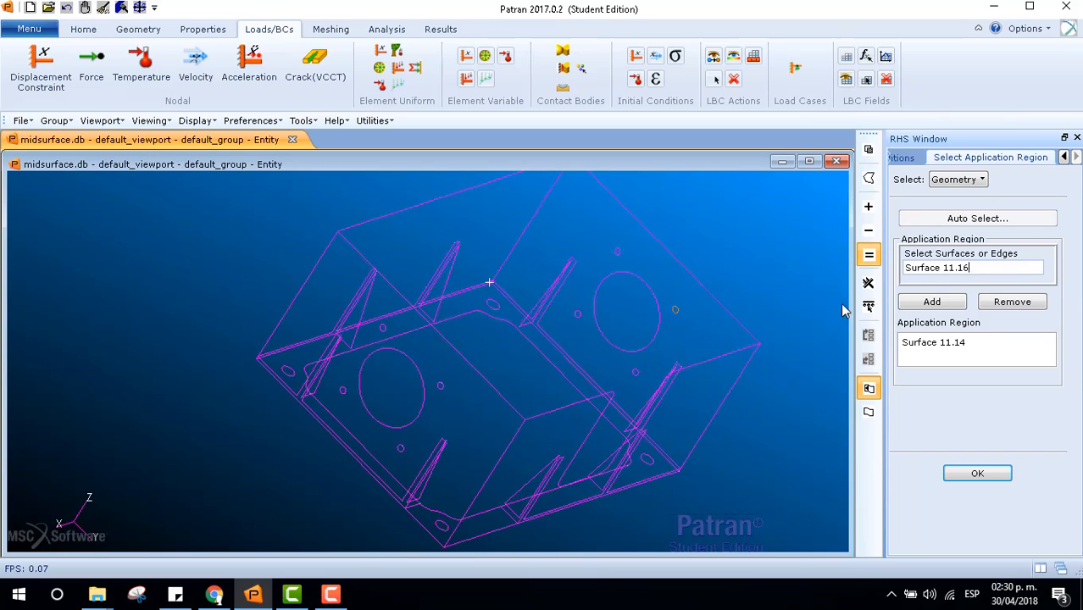
pyautogui.click(939, 305)
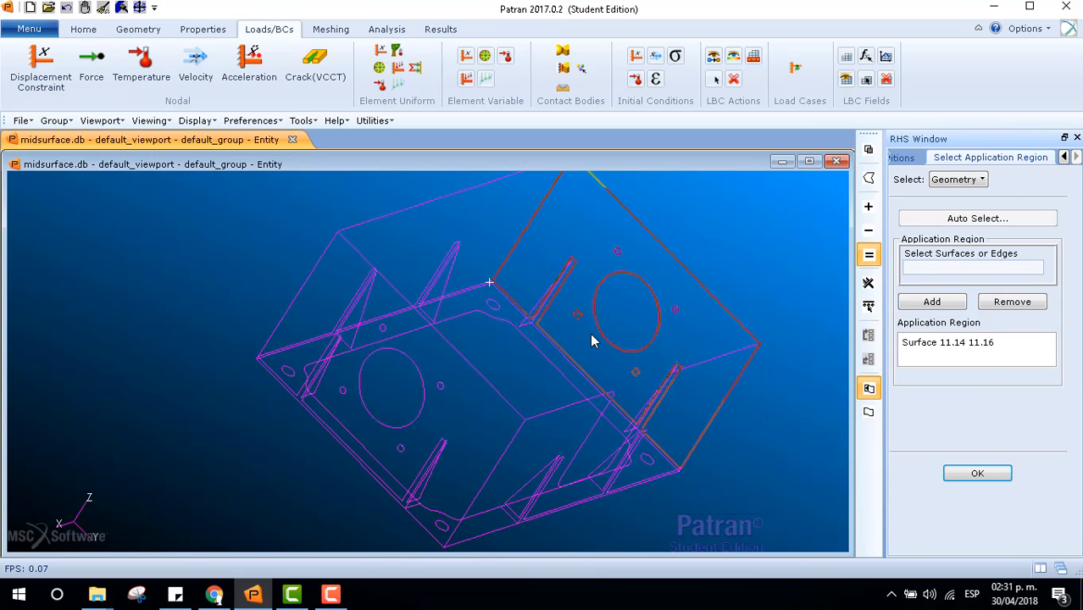
# Step: Add the other two small hole edges, Surface 11.13 and 11.15, to the application region and create the total_load set
pyautogui.click(617, 331)
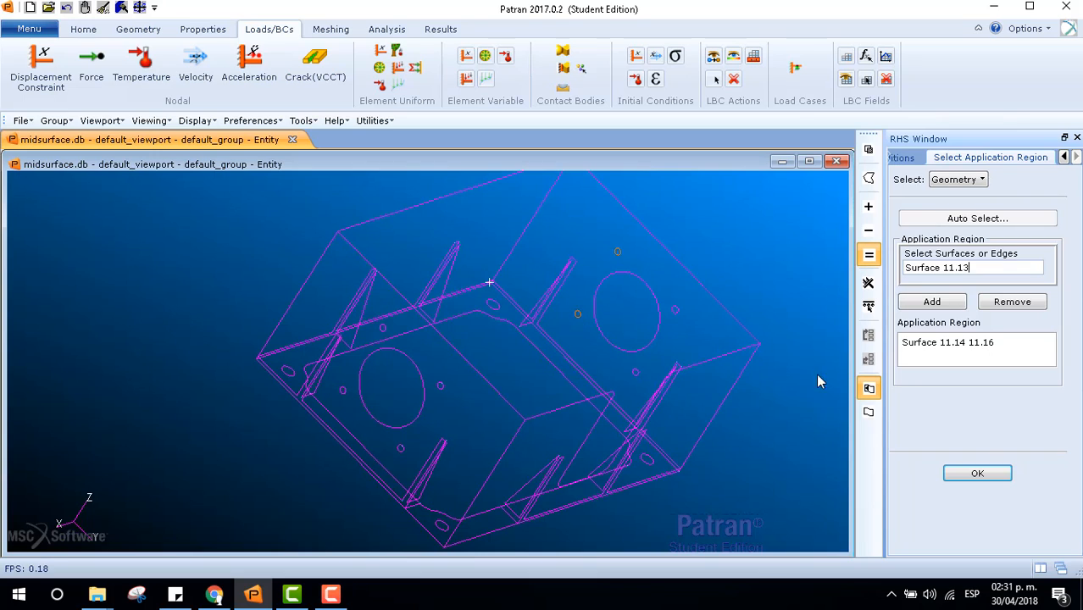
pyautogui.click(924, 303)
pyautogui.click(635, 377)
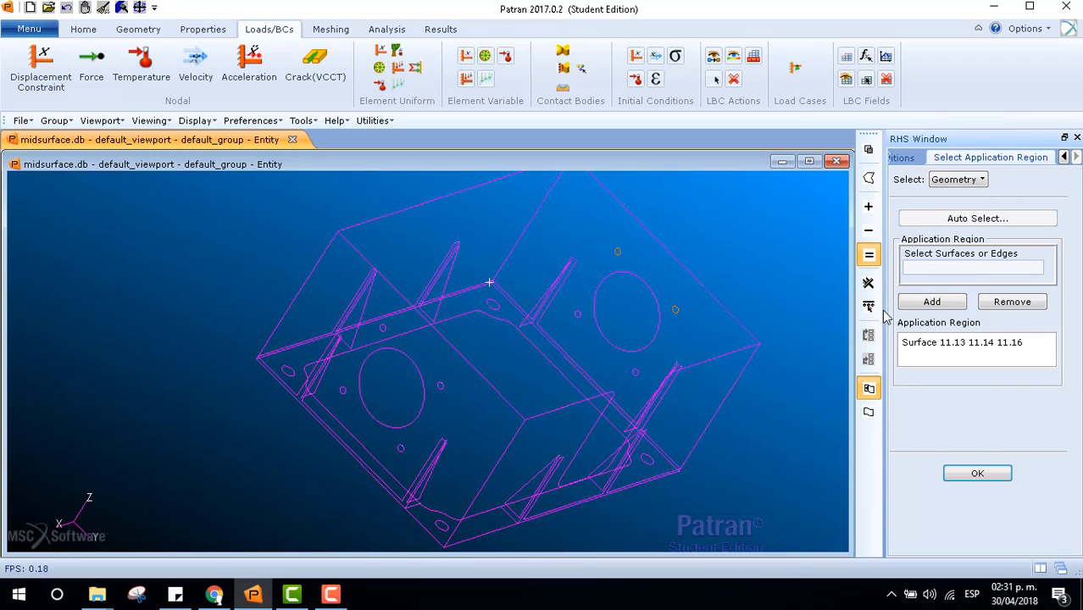
pyautogui.click(928, 303)
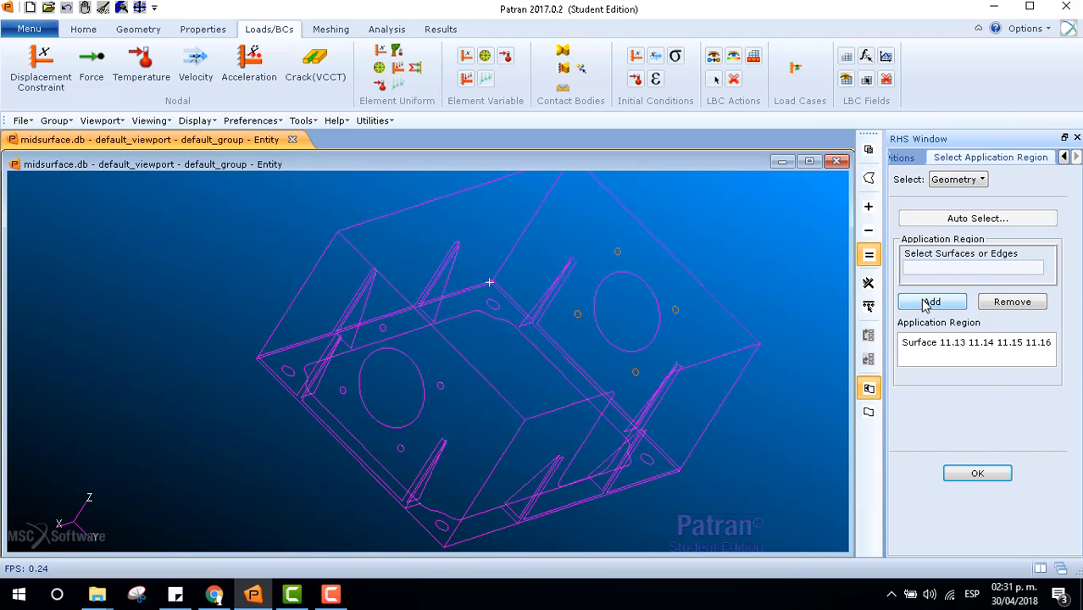
pyautogui.click(987, 481)
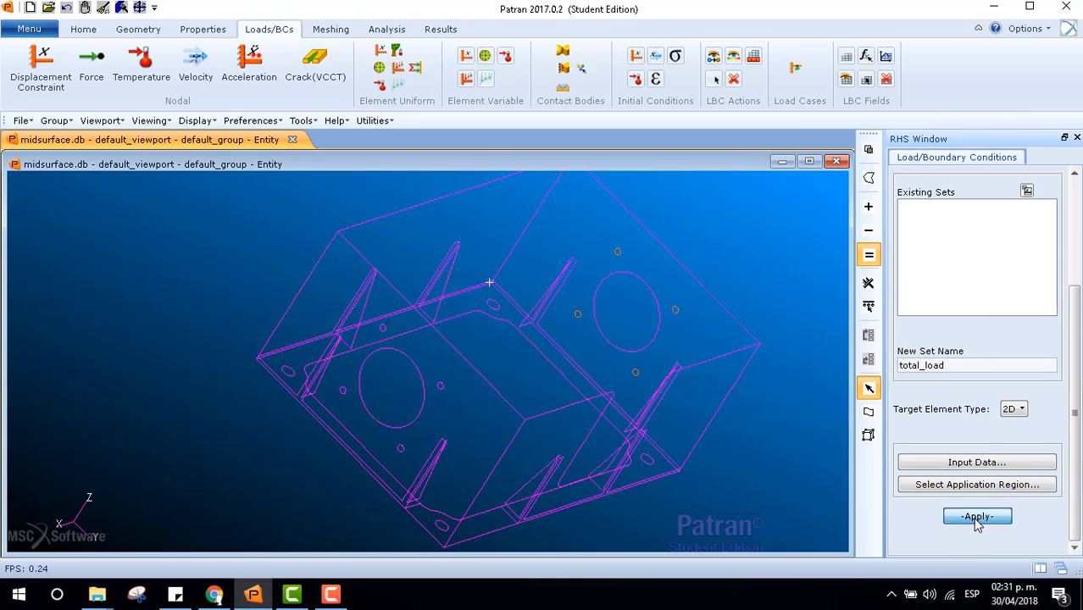
pyautogui.click(977, 517)
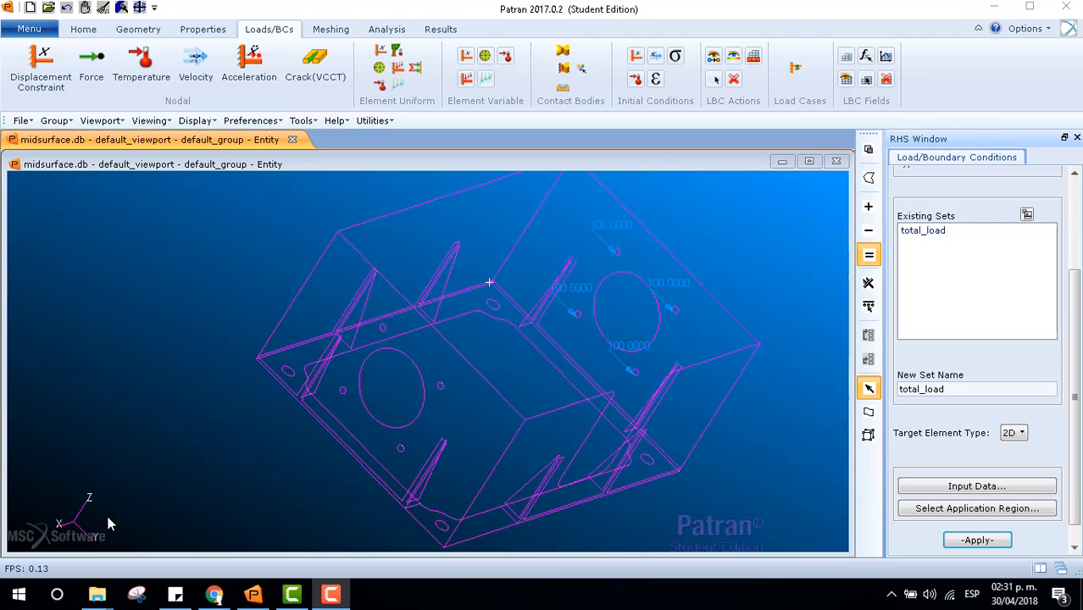
# Step: Change the edge load of total_load to <-100 0 0> and reapply it, overwriting the existing set
pyautogui.click(960, 490)
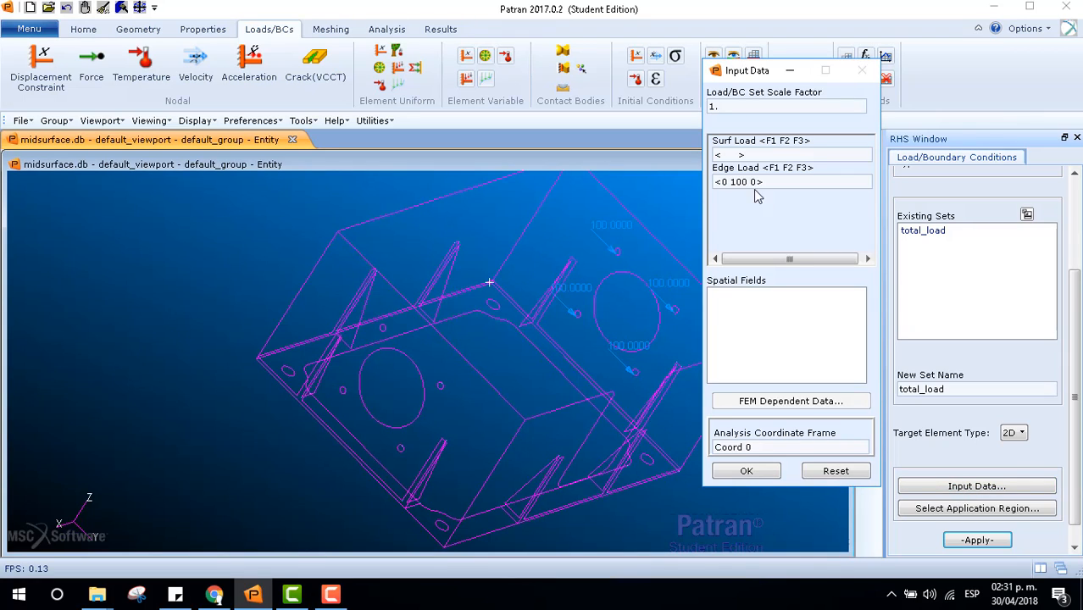
pyautogui.click(746, 182)
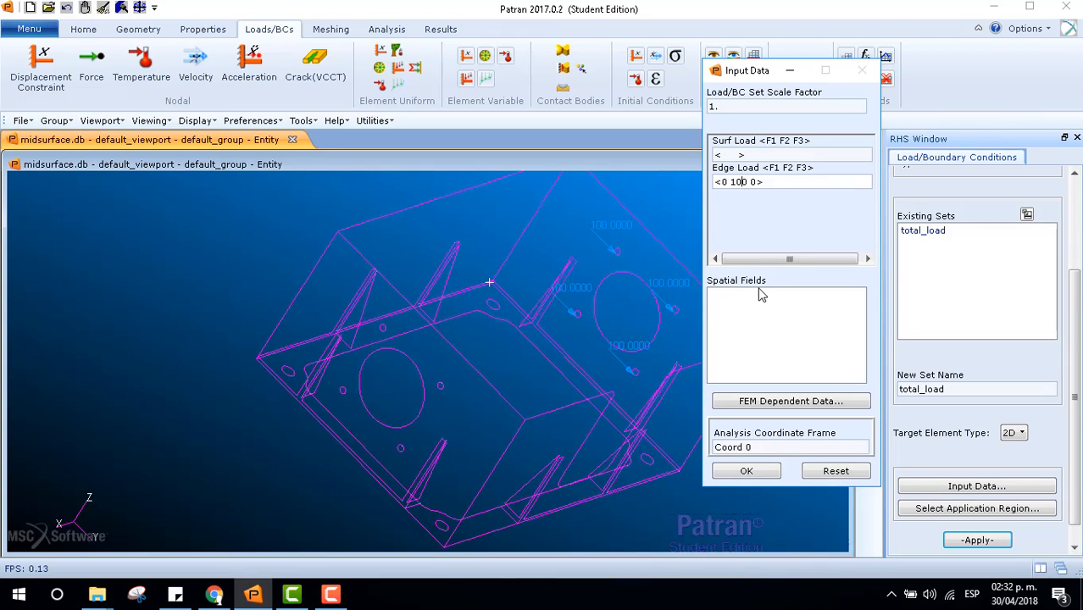
pyautogui.press('BackSpace')
pyautogui.press('BackSpace')
pyautogui.write('-10')
pyautogui.click(758, 471)
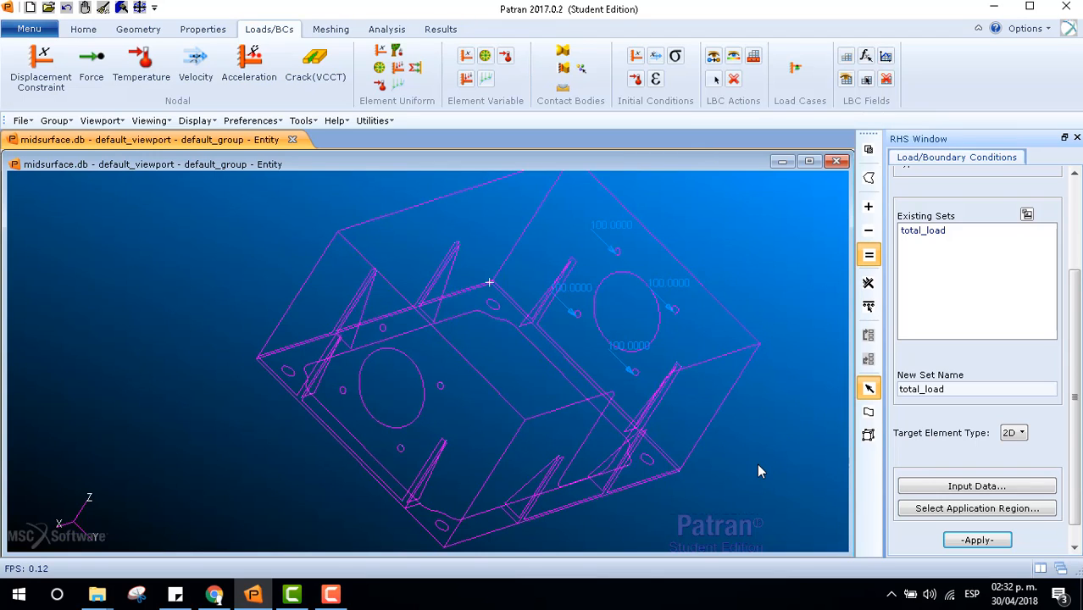
pyautogui.click(975, 541)
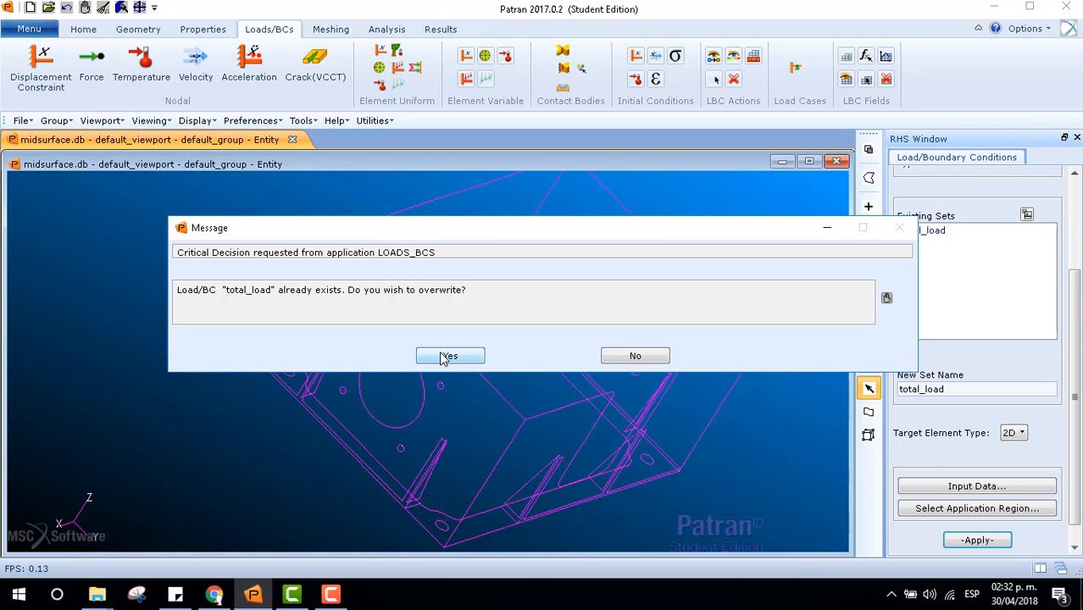
pyautogui.click(446, 356)
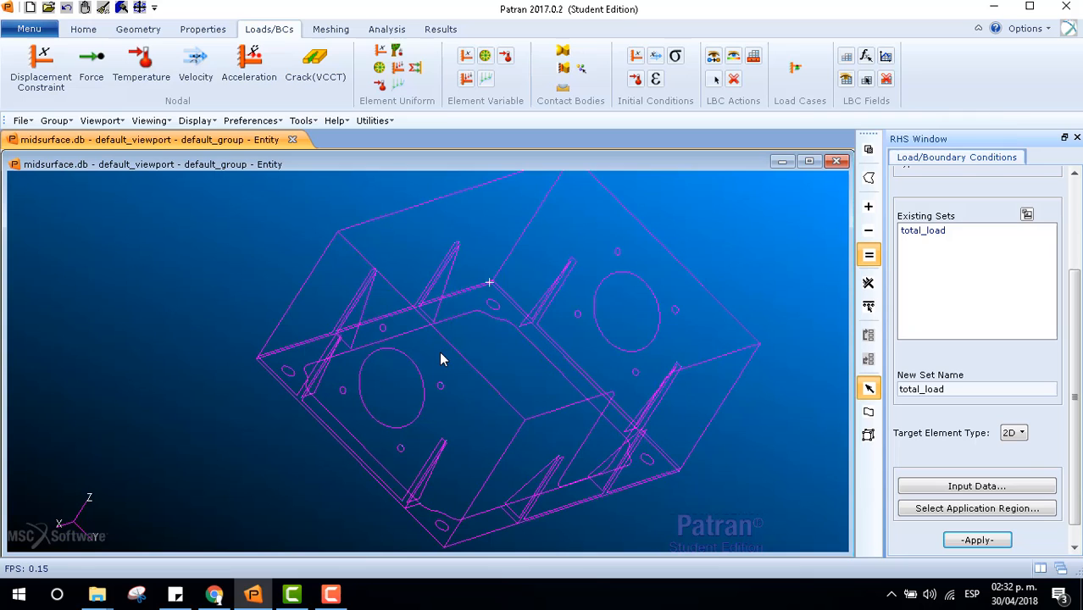
pyautogui.click(993, 542)
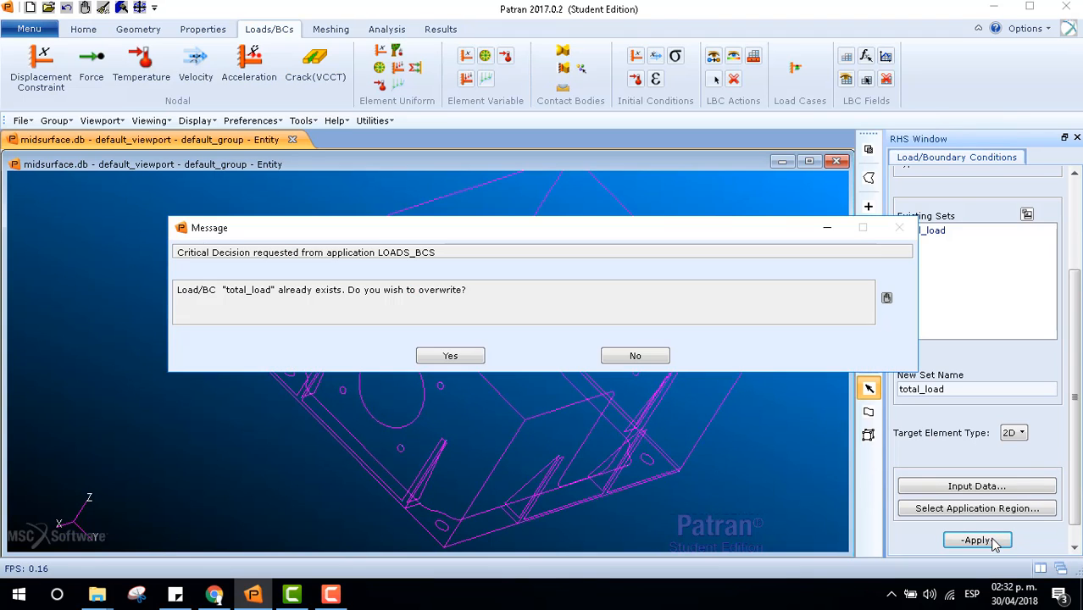
pyautogui.click(451, 357)
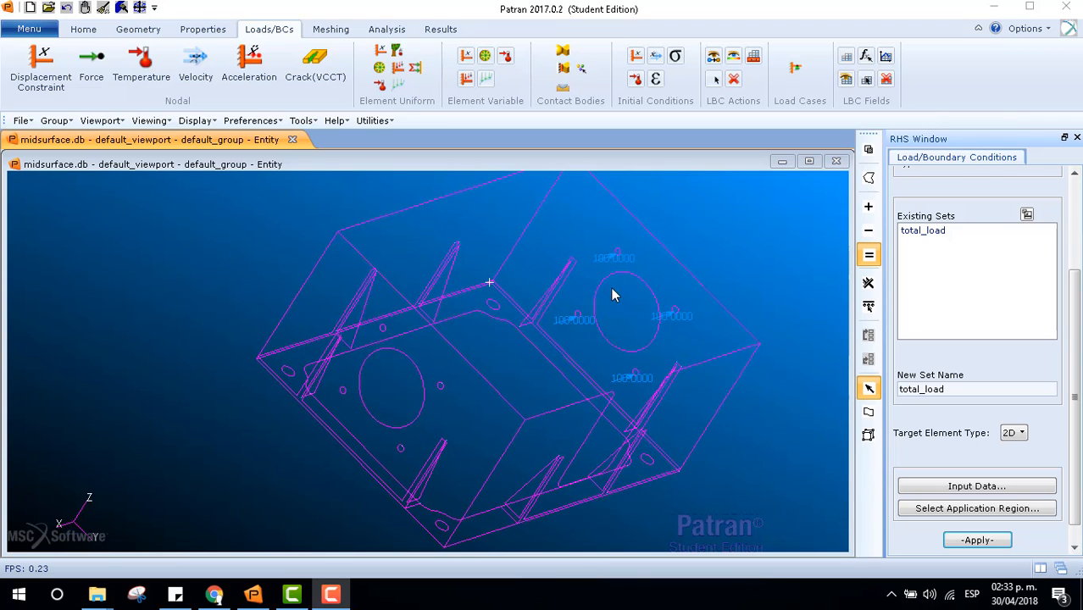
# Step: Review the load direction, input data and application region of total_load
pyautogui.moveTo(281, 460); pyautogui.dragTo(266, 457, button='middle')
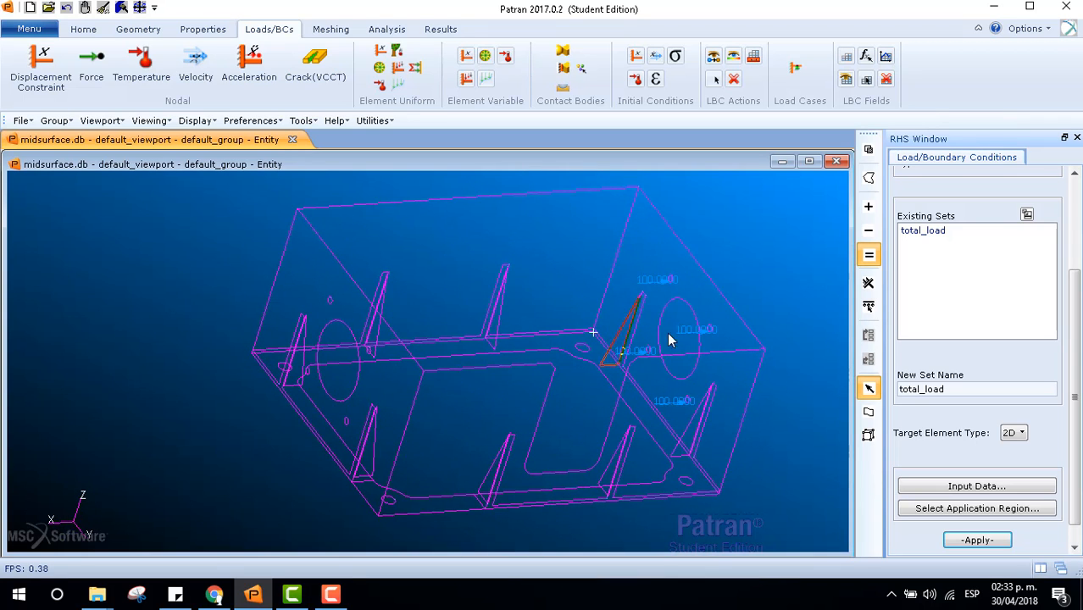
pyautogui.click(958, 486)
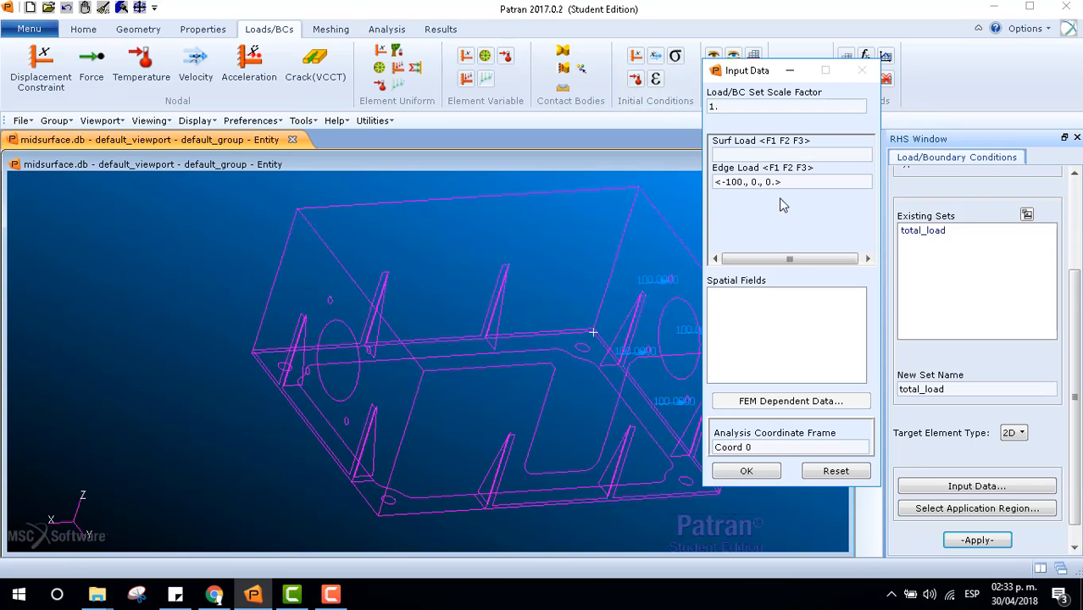
pyautogui.click(746, 472)
pyautogui.click(907, 509)
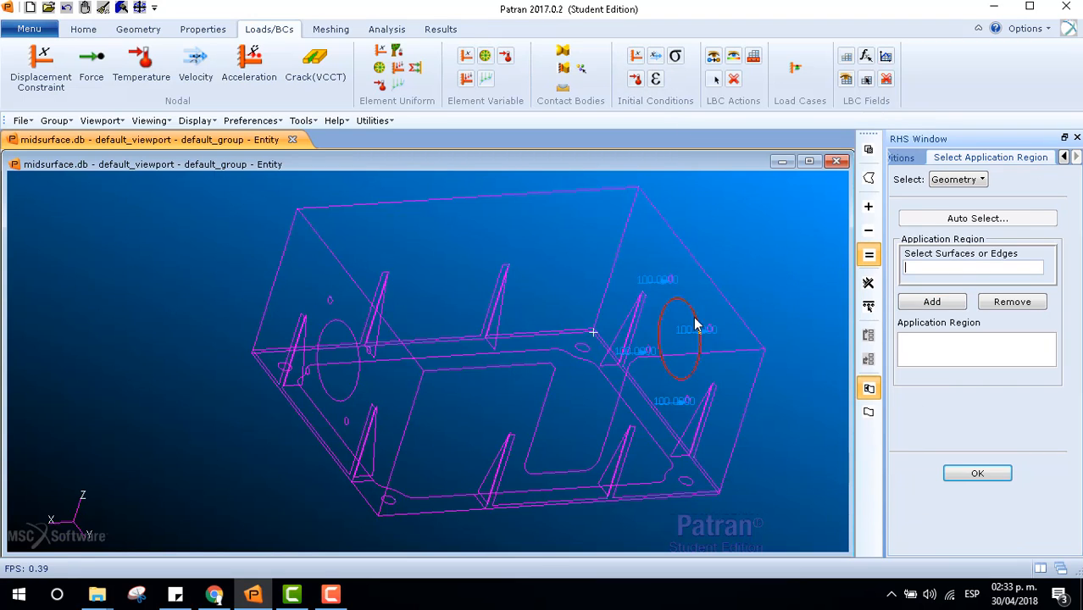
pyautogui.click(969, 478)
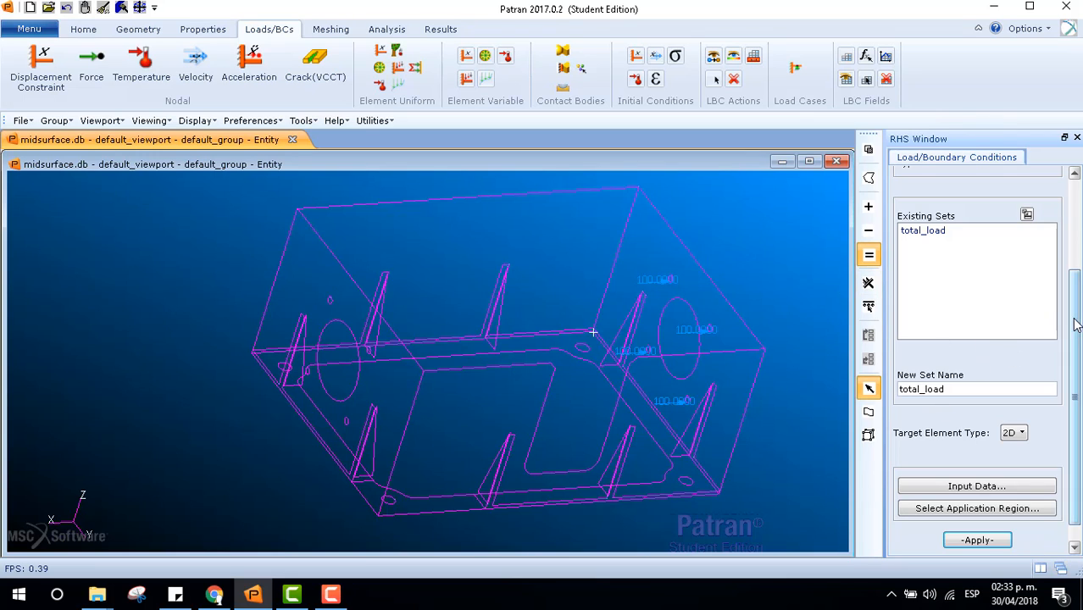
# Step: Set up a nodal Displacement boundary condition with the new set name fixed
pyautogui.scroll(5, 1075, 325)
pyautogui.click(990, 202)
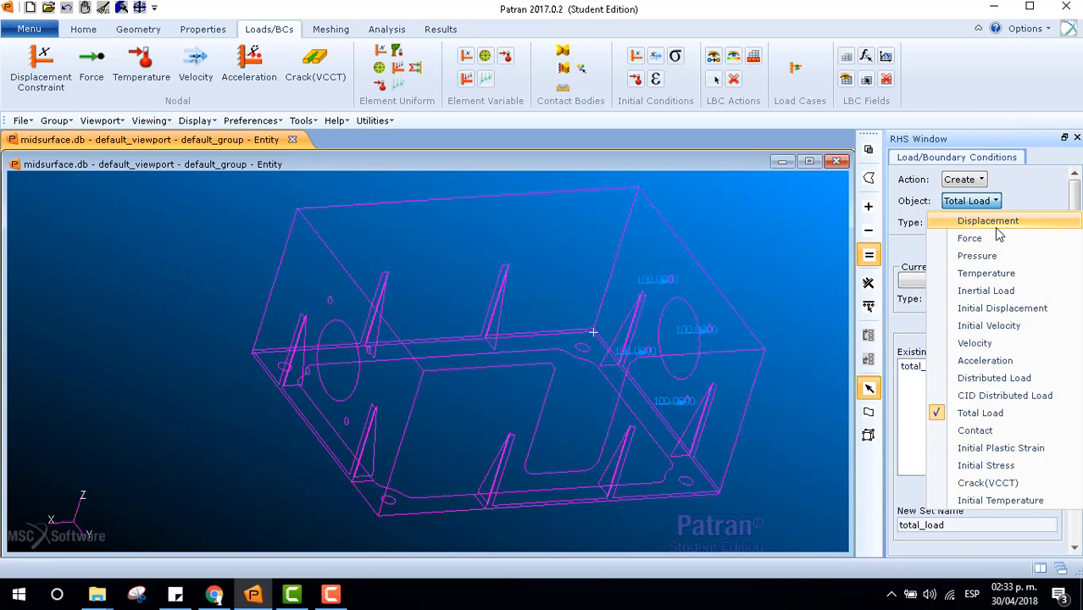
pyautogui.click(997, 222)
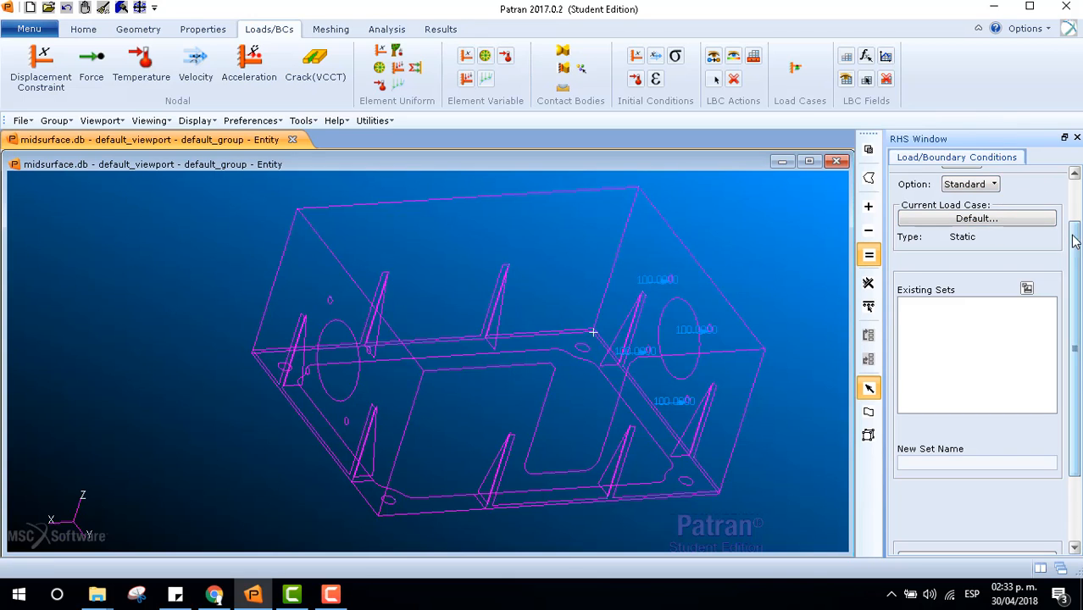
pyautogui.scroll(3, 1075, 241)
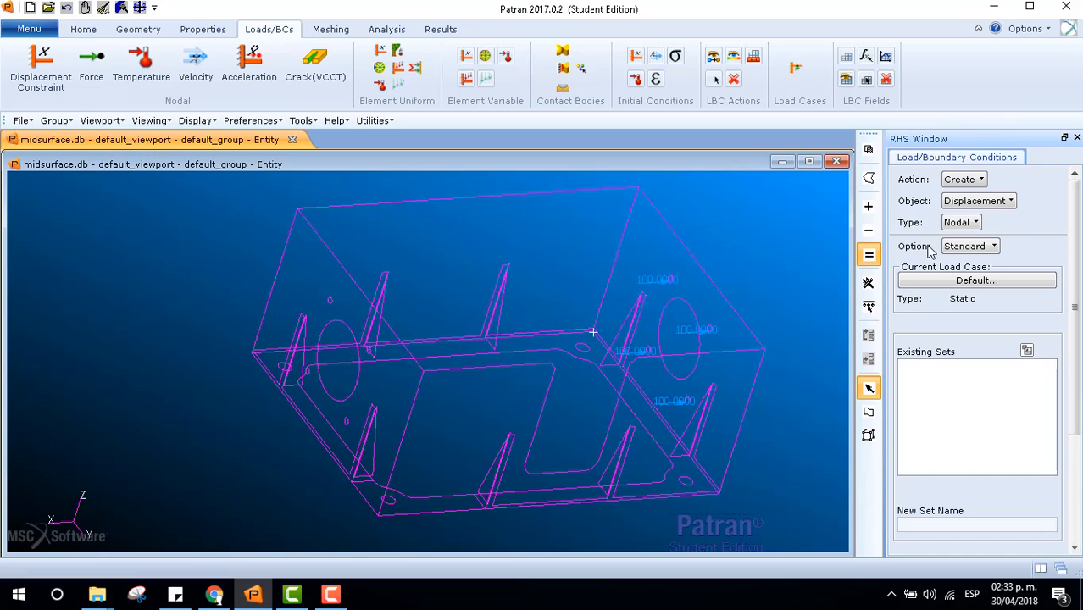
pyautogui.scroll(-3, 1073, 360)
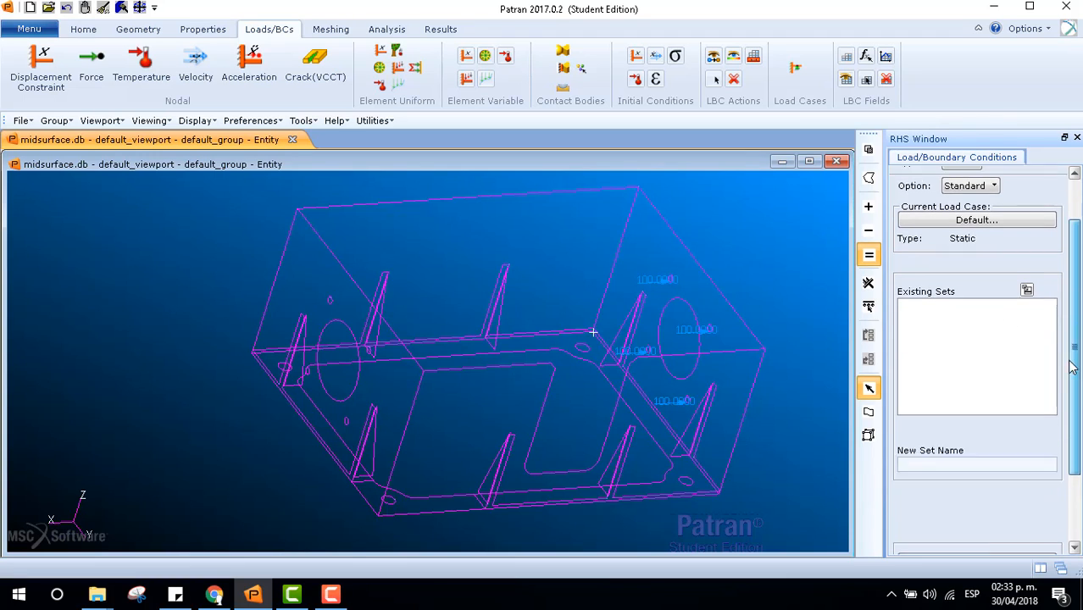
pyautogui.scroll(-2, 1072, 367)
pyautogui.click(941, 421)
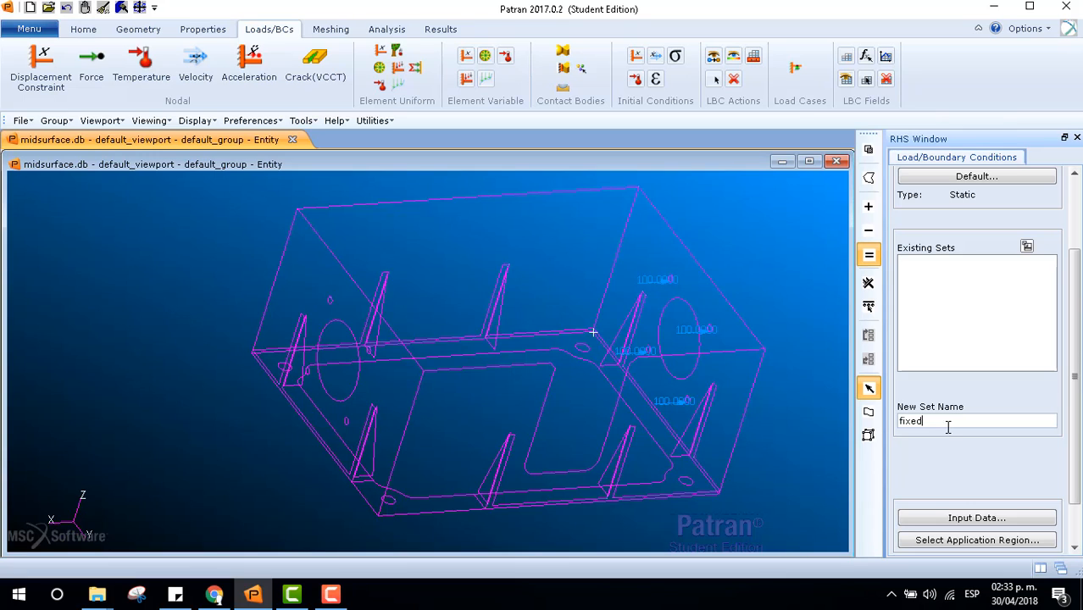
# Step: Set both the translations and the rotations of the fixed set to <0 0 0> and accept the input data
pyautogui.click(949, 524)
pyautogui.click(725, 155)
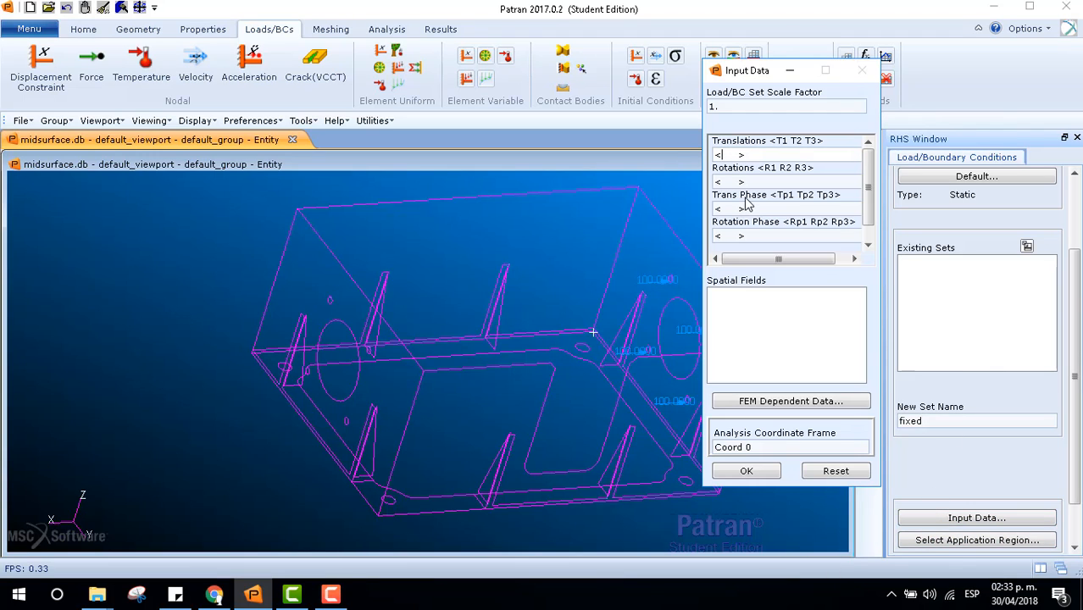
pyautogui.write('0 0 0')
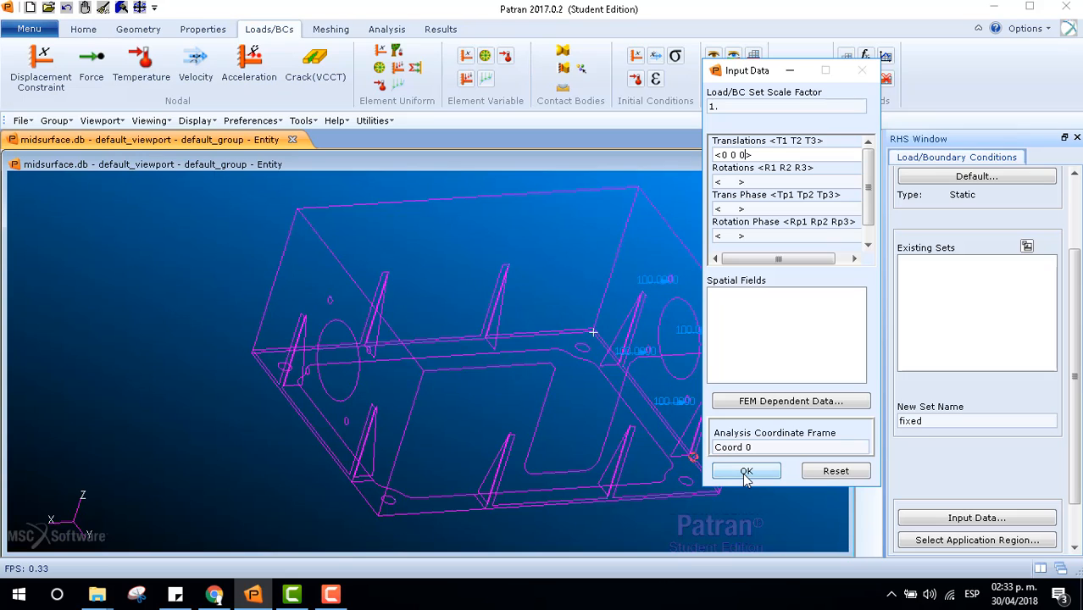
pyautogui.click(726, 181)
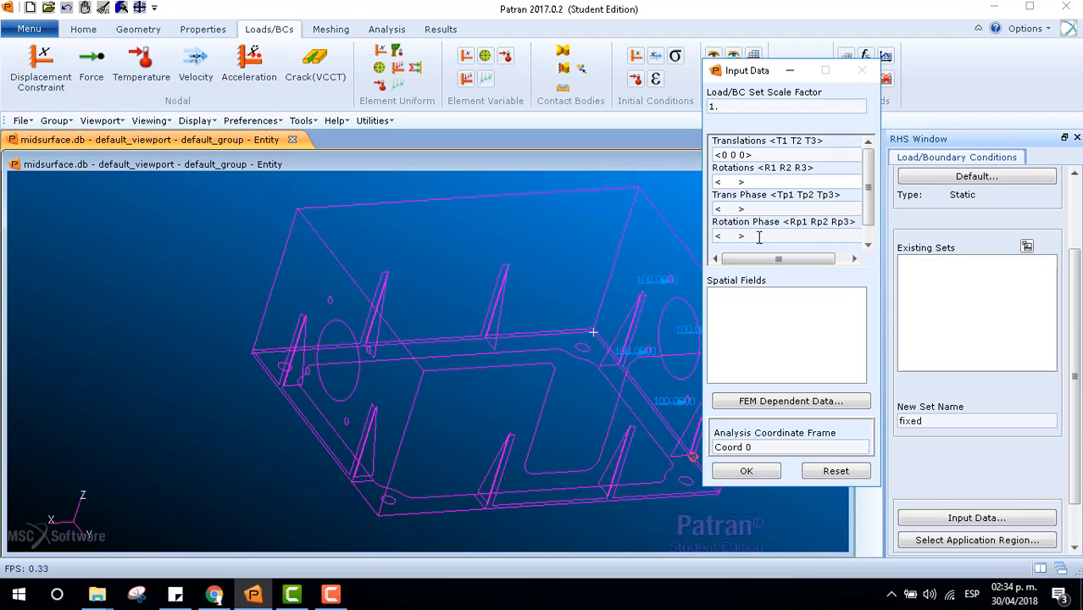
pyautogui.write('0 0 0')
pyautogui.press('BackSpace')
pyautogui.click(773, 473)
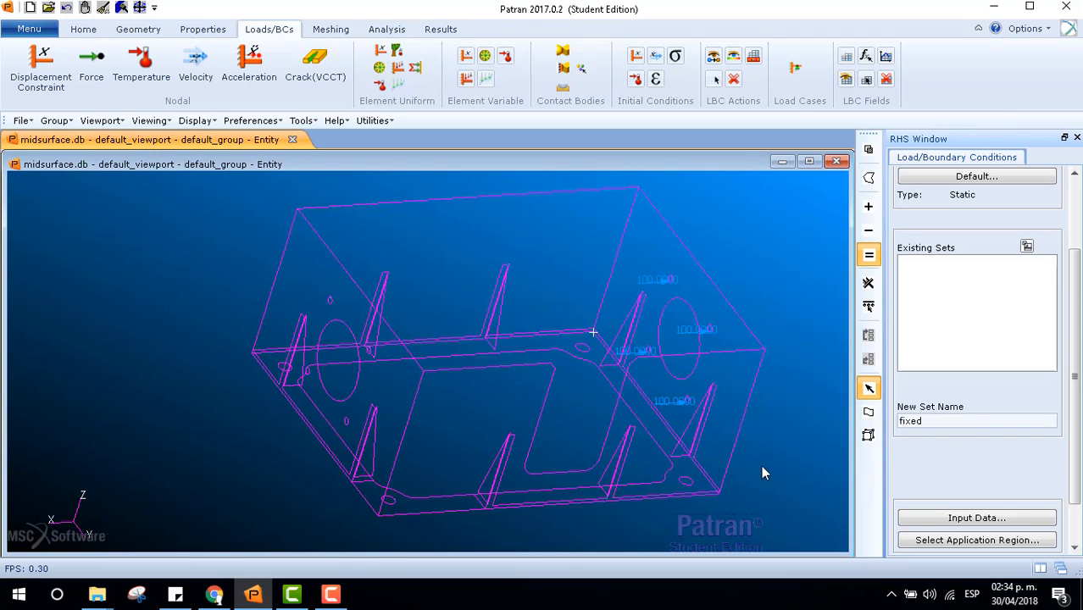
# Step: Define the application region of the fixed set with the circular hole edges Surface 15.20 and 15.21 on the base flange
pyautogui.scroll(-2, 1081, 414)
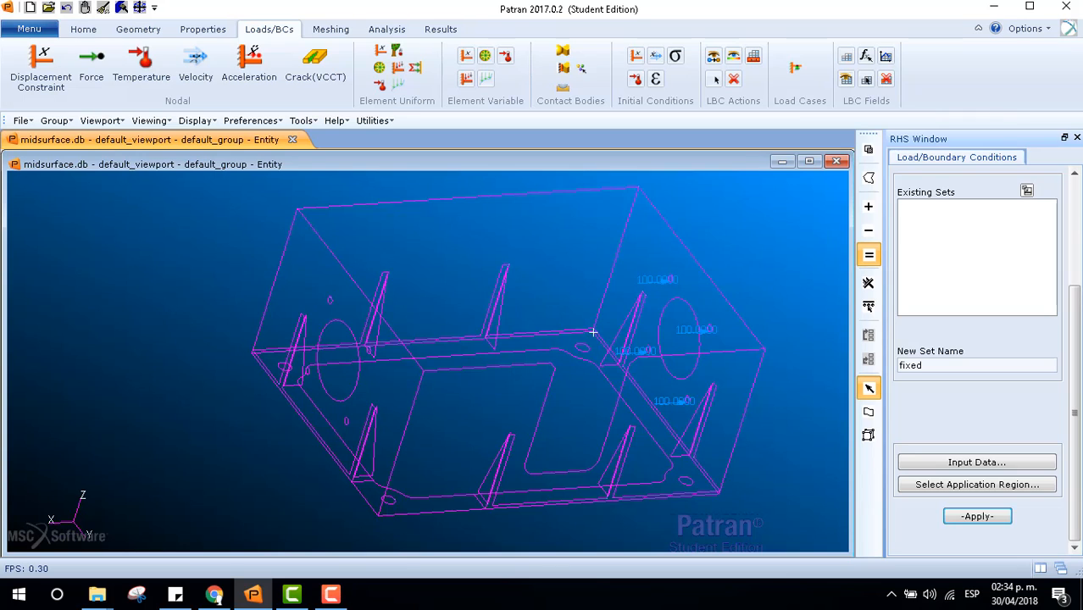
pyautogui.click(962, 484)
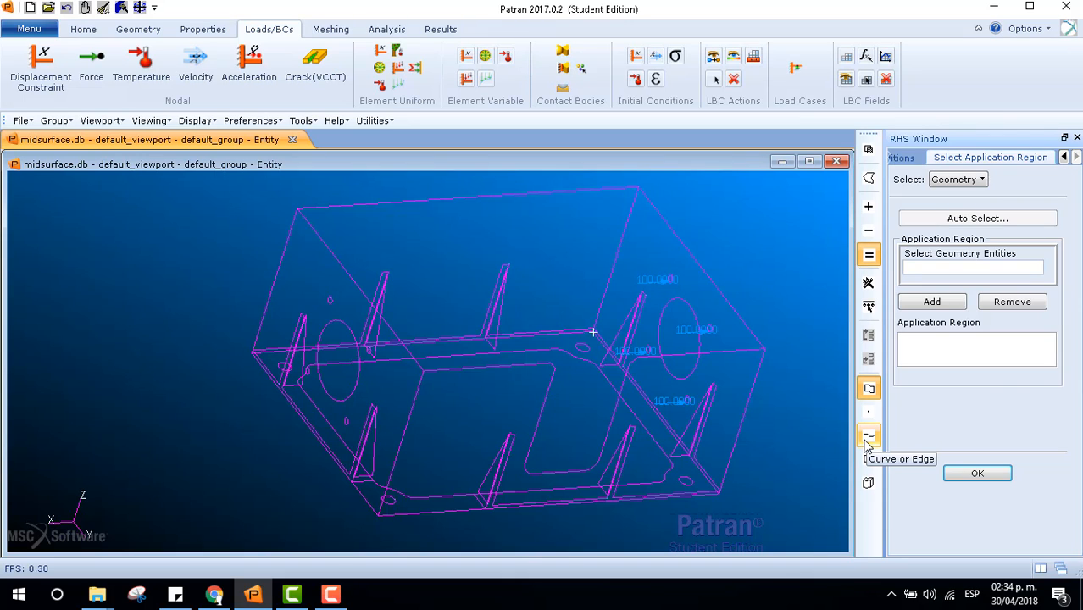
pyautogui.click(868, 439)
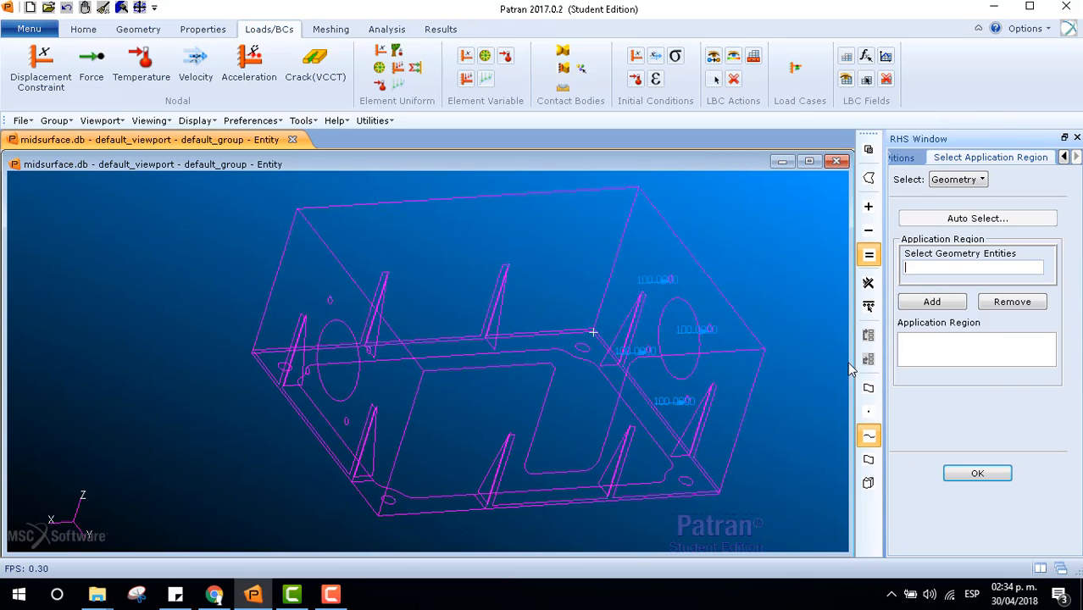
pyautogui.click(583, 357)
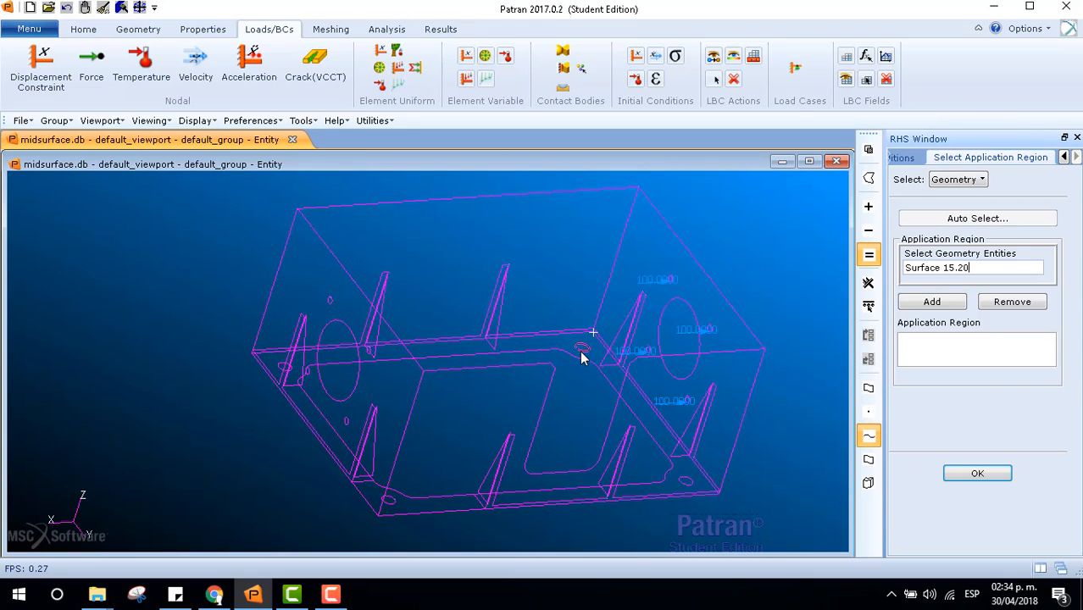
pyautogui.click(916, 303)
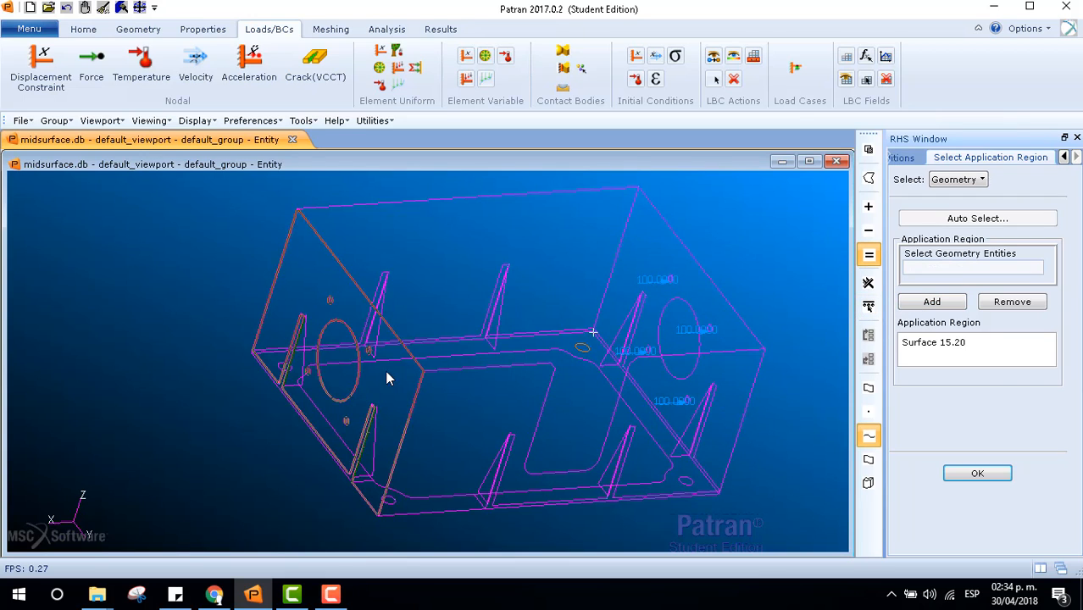
pyautogui.click(276, 369)
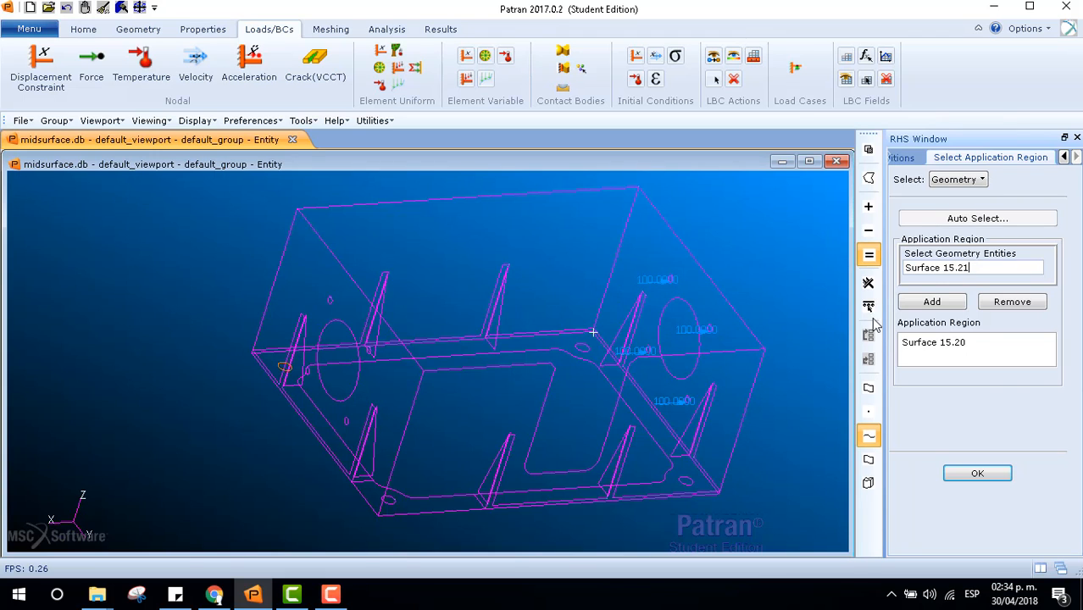
pyautogui.click(927, 302)
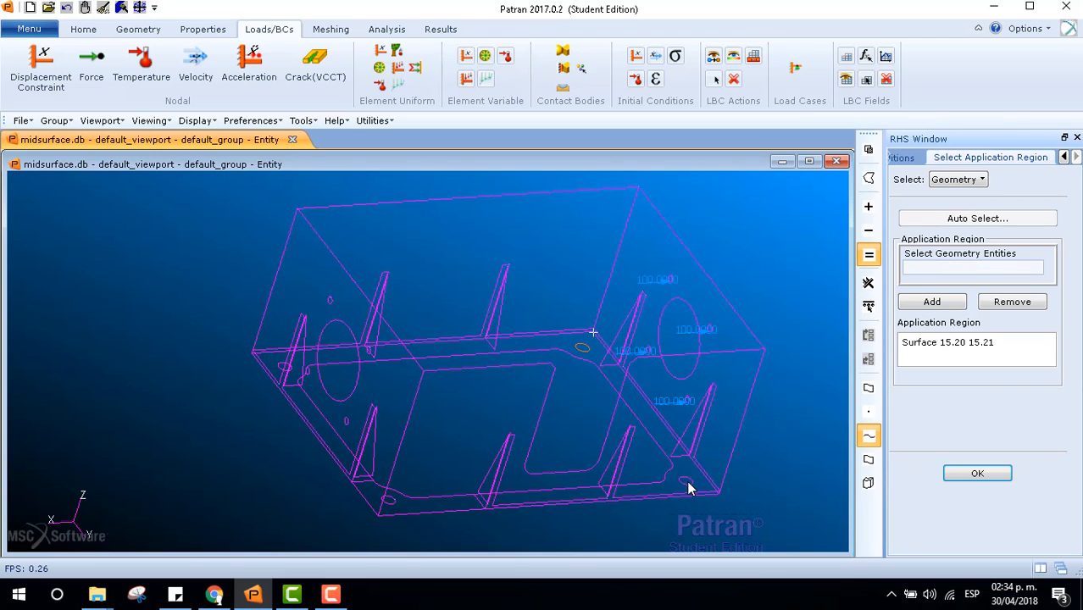
# Step: Add the remaining base flange hole edges, Surface 15.22 and 16.9, to the region and apply the fixed displacement set
pyautogui.click(688, 489)
pyautogui.click(932, 302)
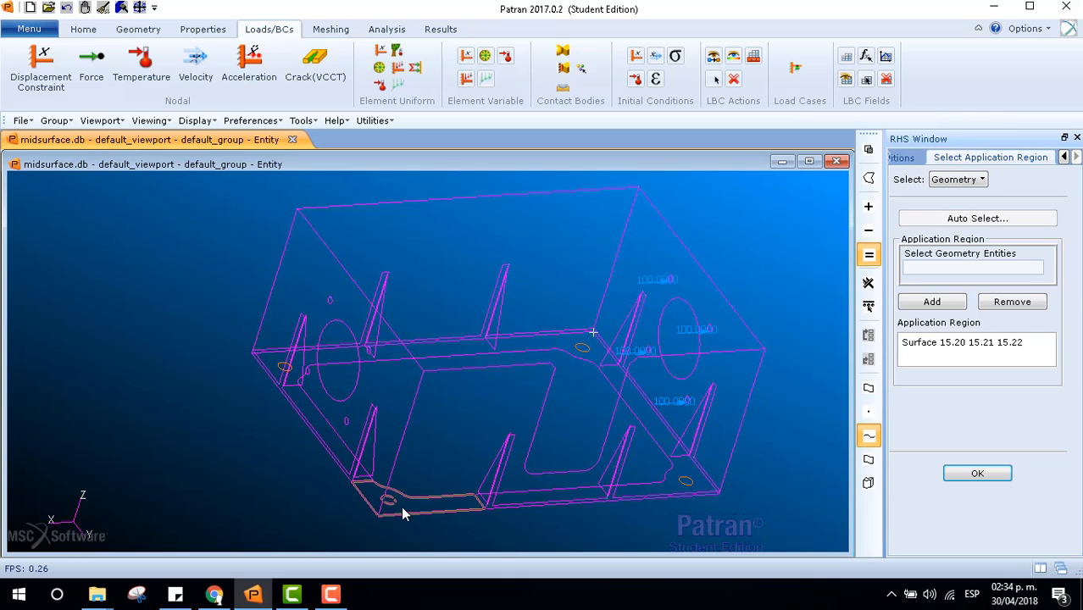
pyautogui.click(453, 491)
pyautogui.click(922, 304)
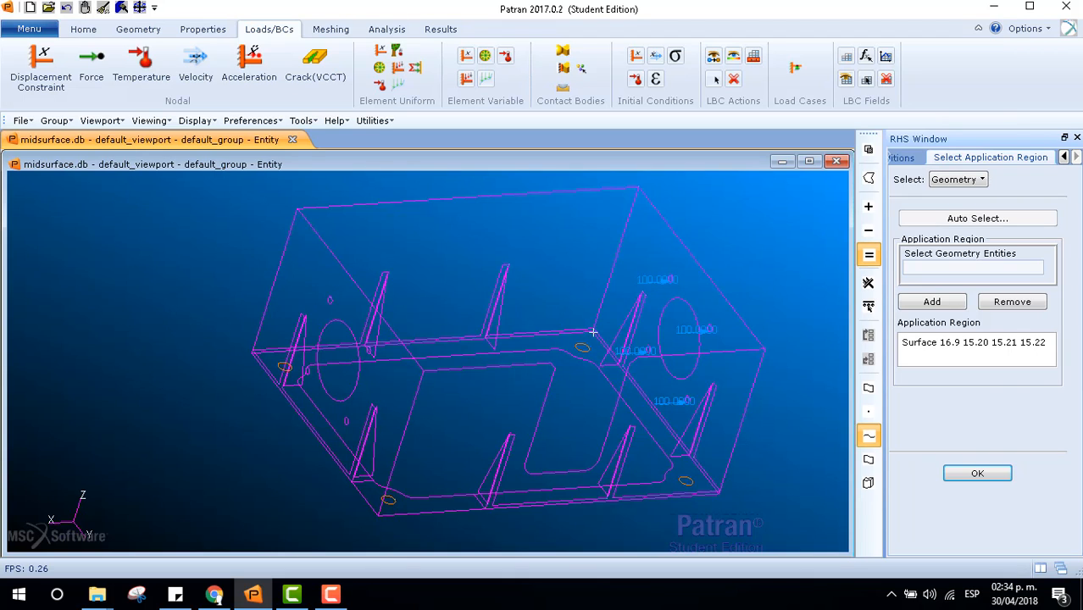
pyautogui.click(976, 476)
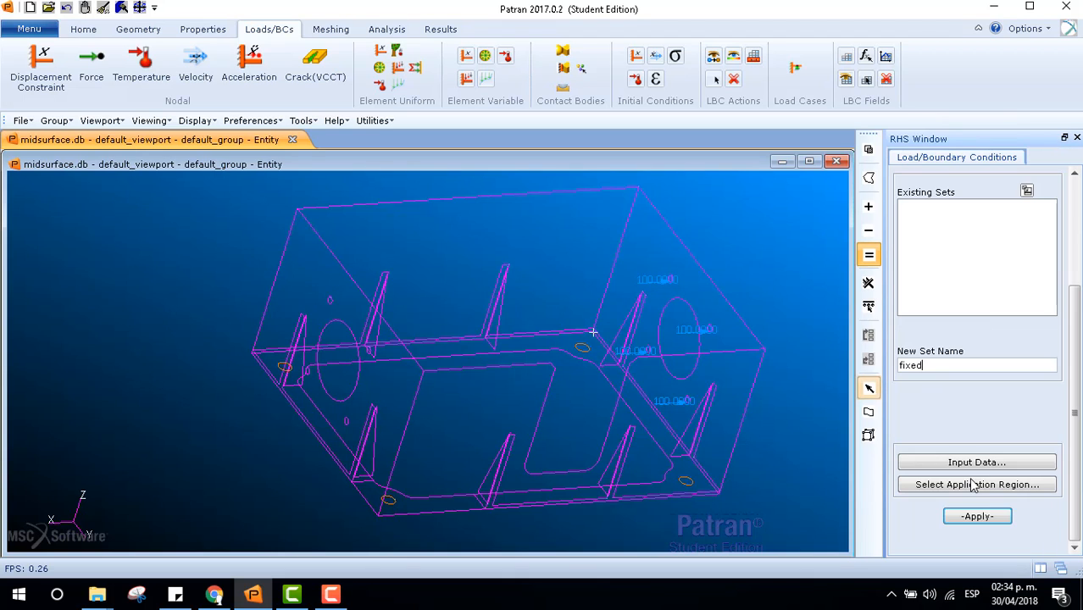
pyautogui.click(991, 519)
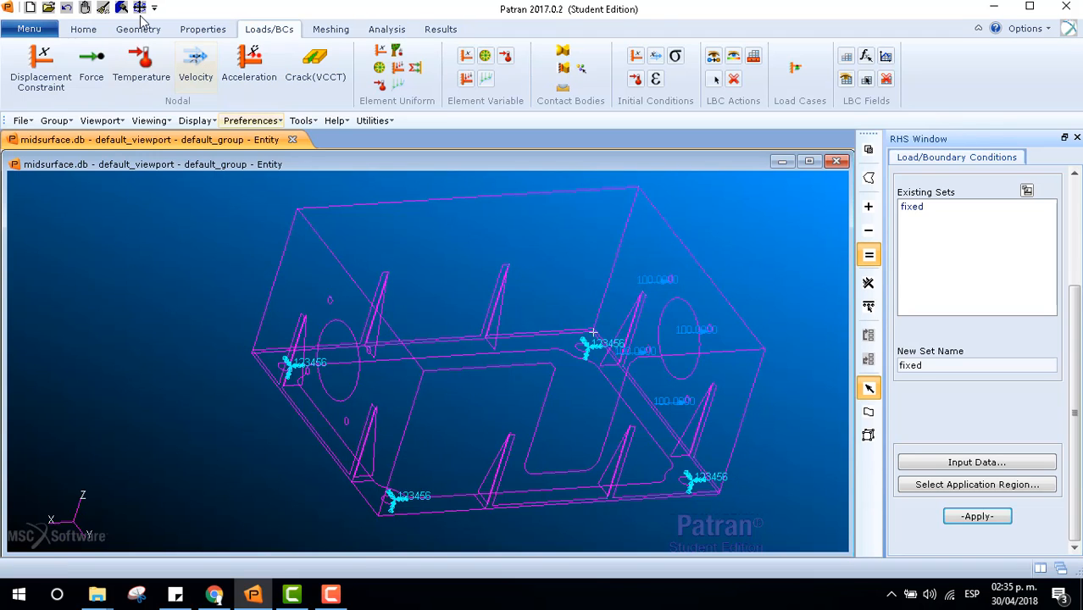
# Step: Start a manually input isotropic material named aluminium and open its input properties
pyautogui.click(201, 32)
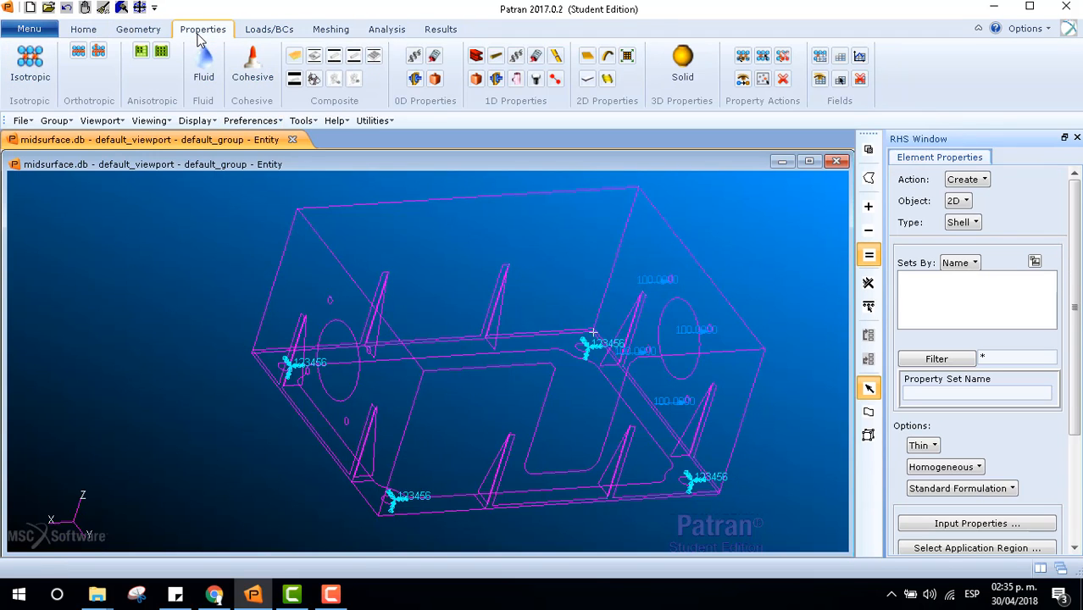
pyautogui.click(29, 66)
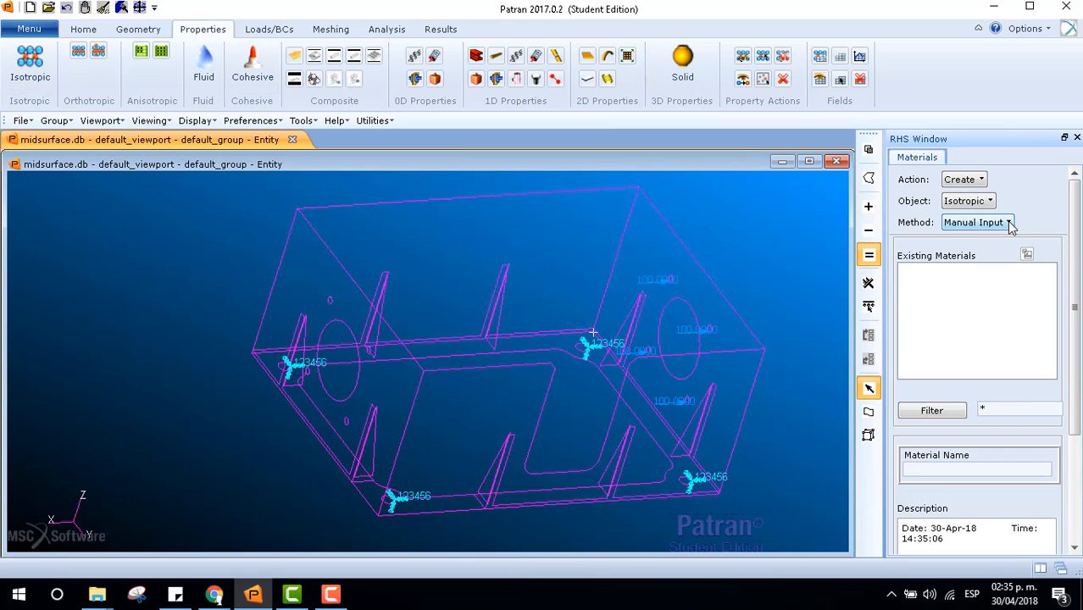
pyautogui.scroll(-2, 1074, 258)
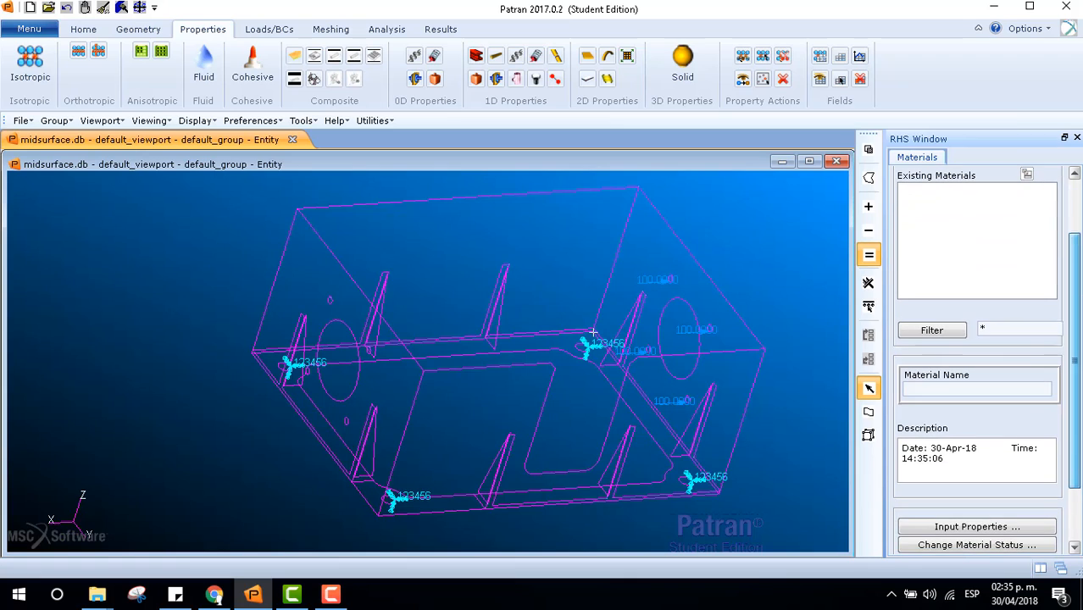
pyautogui.click(994, 390)
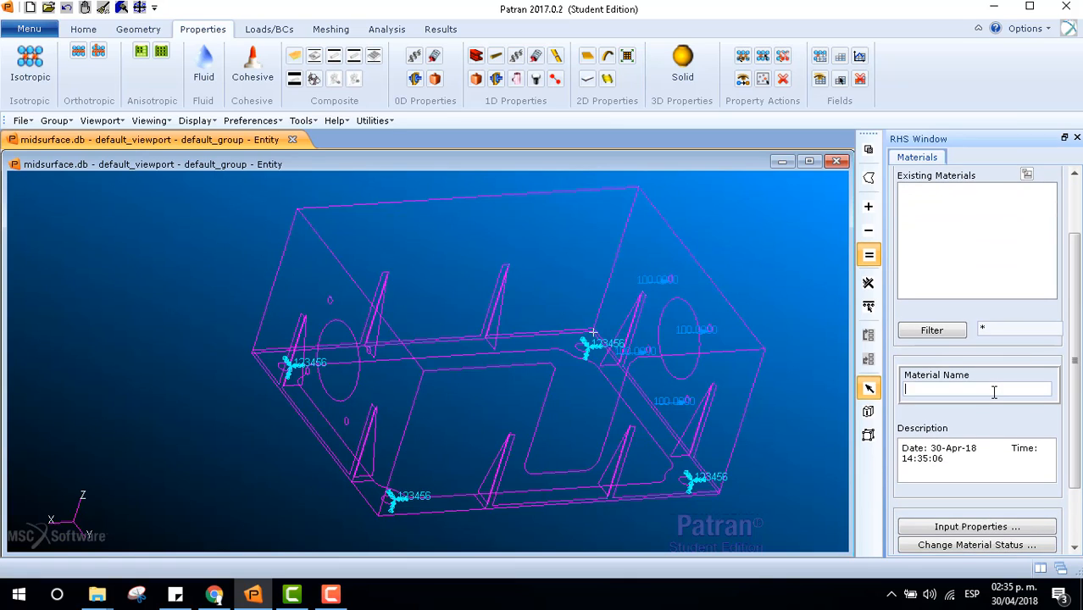
pyautogui.write('aluminium')
pyautogui.scroll(-2, 996, 525)
pyautogui.click(996, 526)
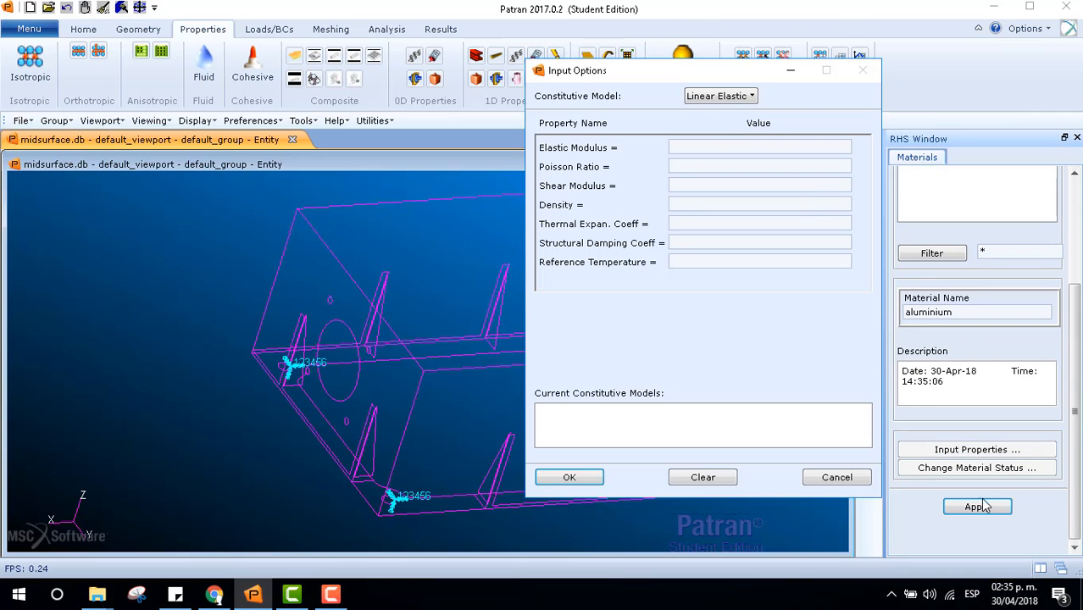
# Step: Set aluminium's linear elastic properties to elastic modulus 10E6 and Poisson ratio 0.3, and apply the material
pyautogui.click(710, 146)
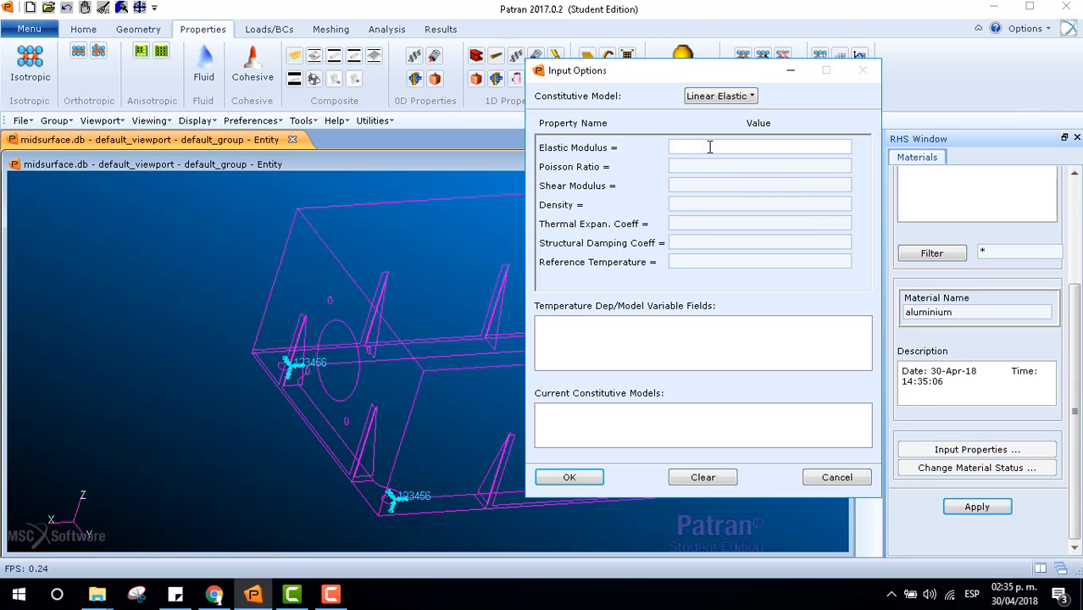
pyautogui.write('10E6')
pyautogui.click(712, 167)
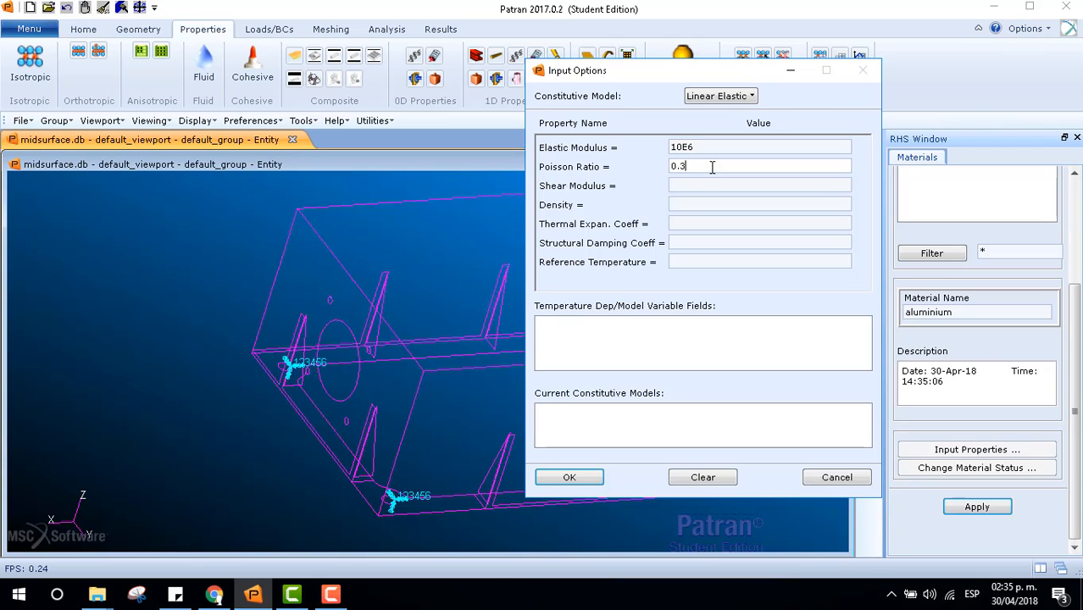
pyautogui.click(569, 477)
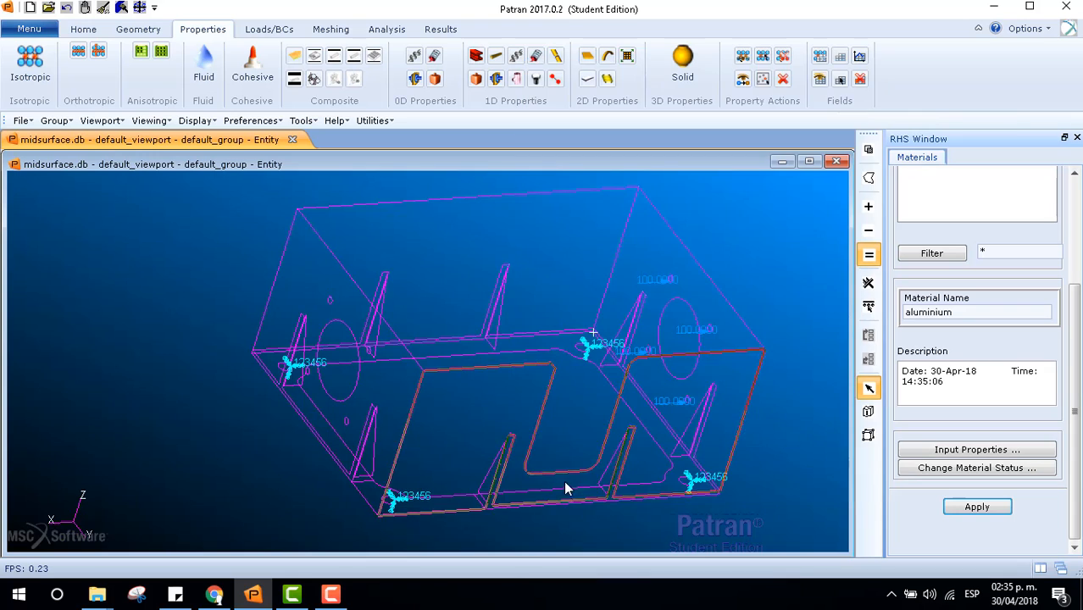
pyautogui.click(976, 508)
pyautogui.moveTo(1075, 379); pyautogui.dragTo(1072, 288)
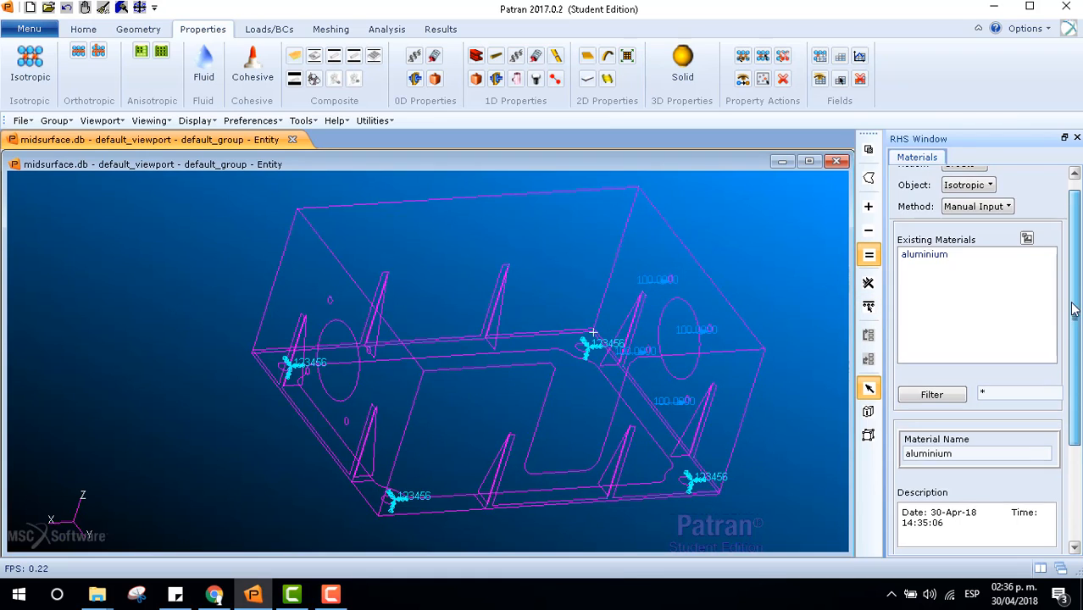
pyautogui.scroll(1, 1075, 329)
pyautogui.click(986, 202)
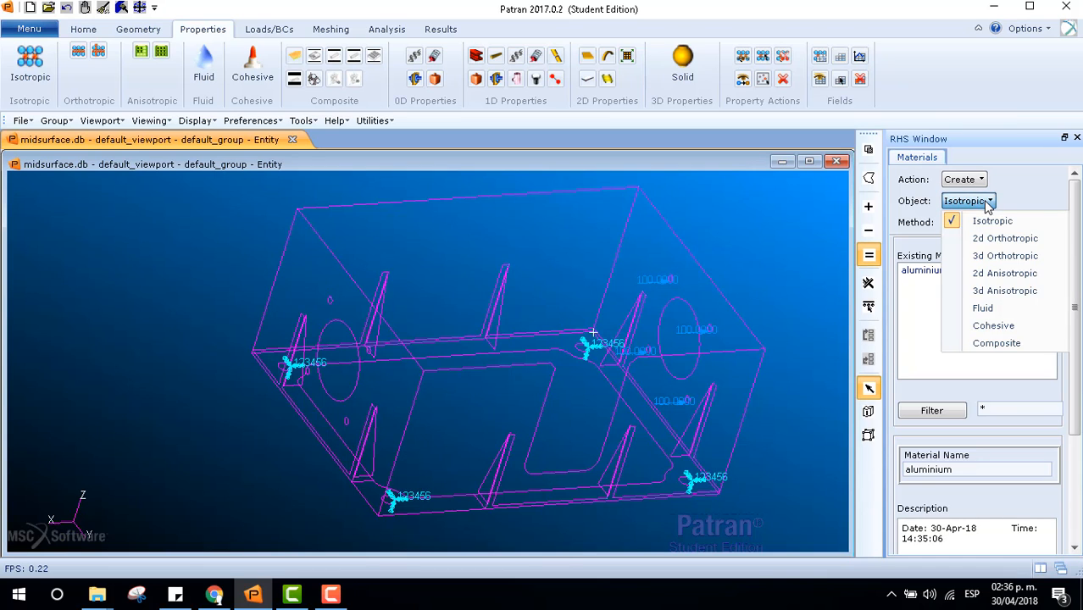
pyautogui.click(129, 33)
# Step: Start a 2D shell element property set with the name 2D_Shell
pyautogui.click(195, 30)
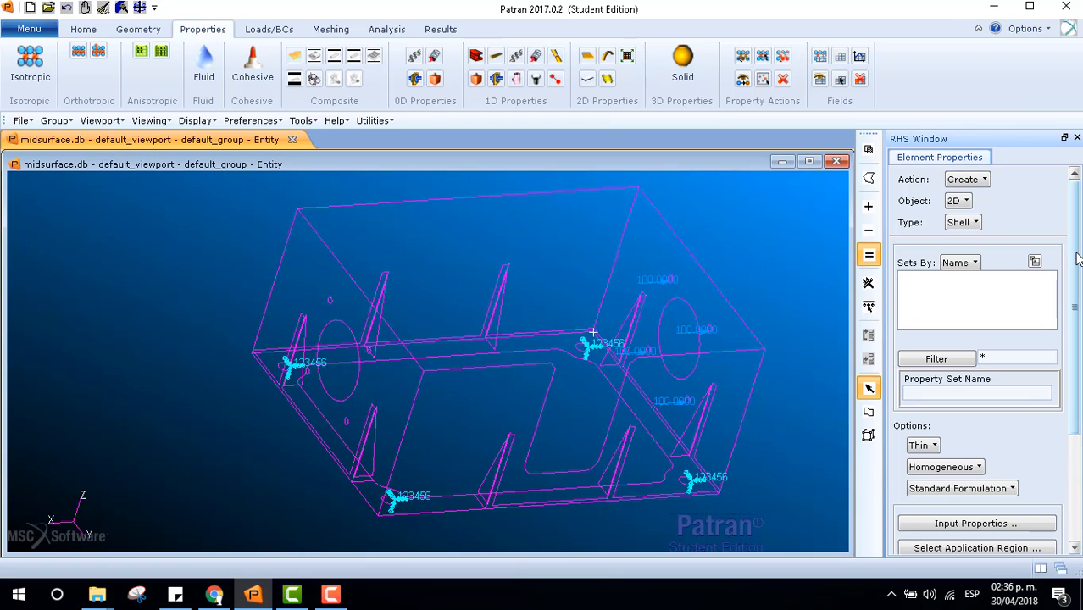
pyautogui.moveTo(1078, 259); pyautogui.dragTo(1078, 306)
pyautogui.click(962, 323)
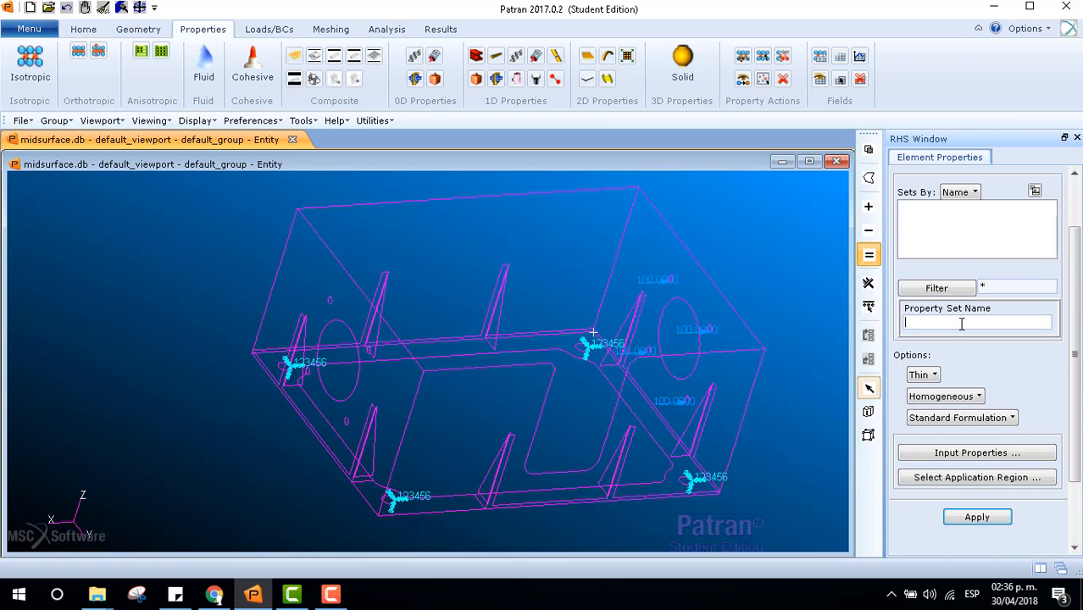
pyautogui.write("'D_Shell")
pyautogui.click(910, 323)
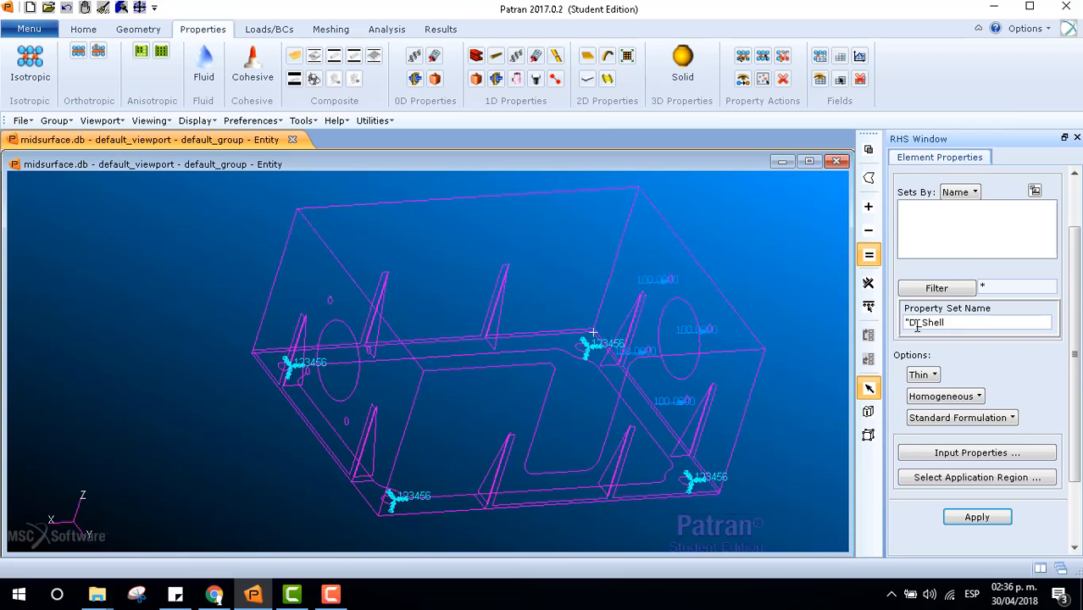
pyautogui.press('BackSpace')
pyautogui.write('2')
# Step: Assign the aluminium material and a thickness of 0.125 in the input properties of 2D_Shell
pyautogui.moveTo(1077, 297); pyautogui.dragTo(1075, 339)
pyautogui.click(1006, 433)
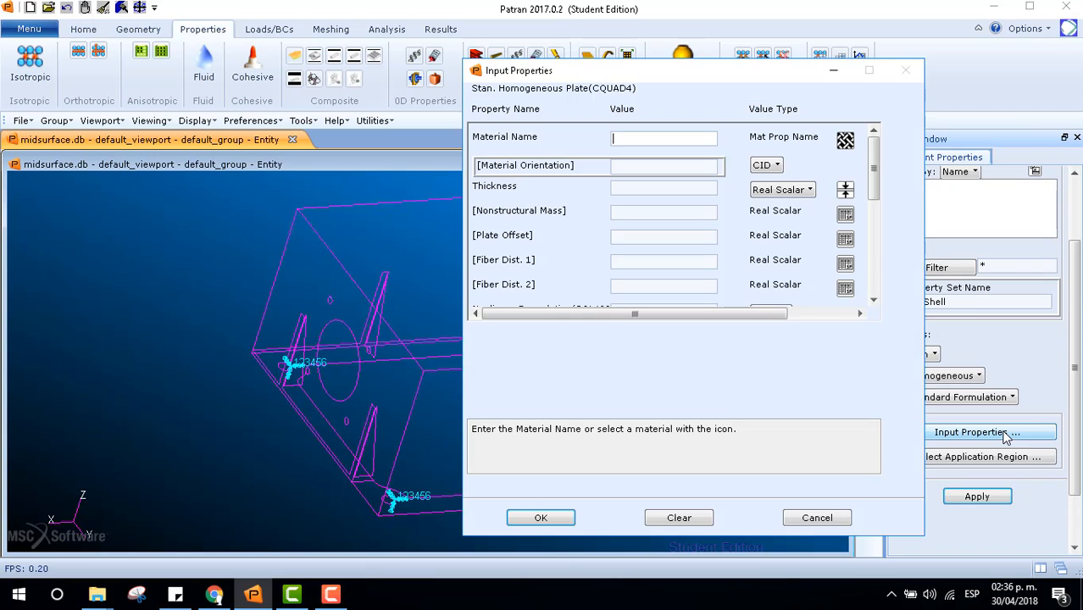
pyautogui.click(846, 141)
pyautogui.click(956, 146)
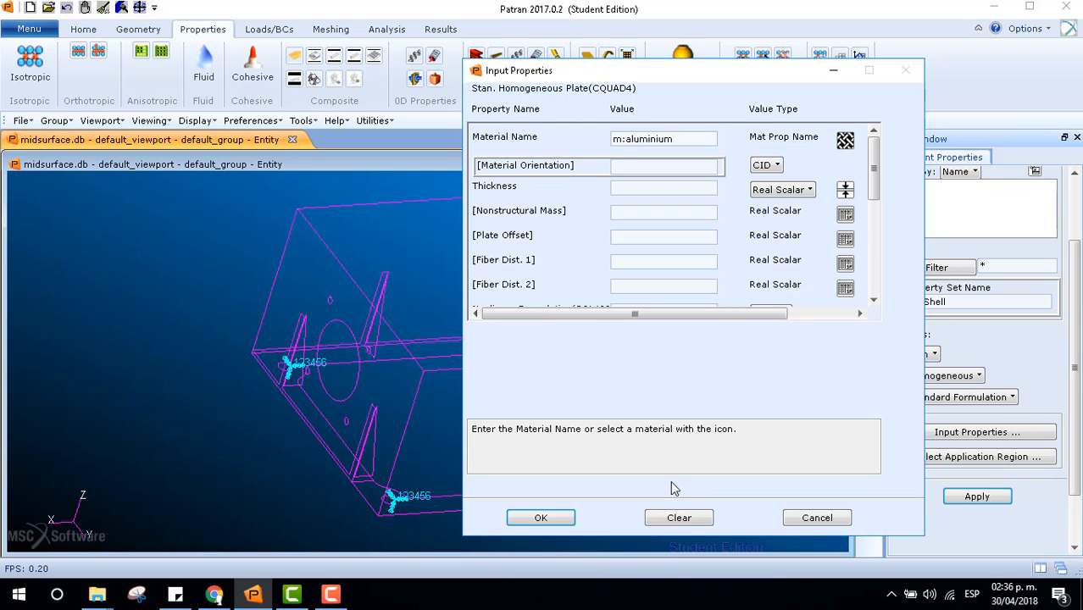
pyautogui.click(535, 518)
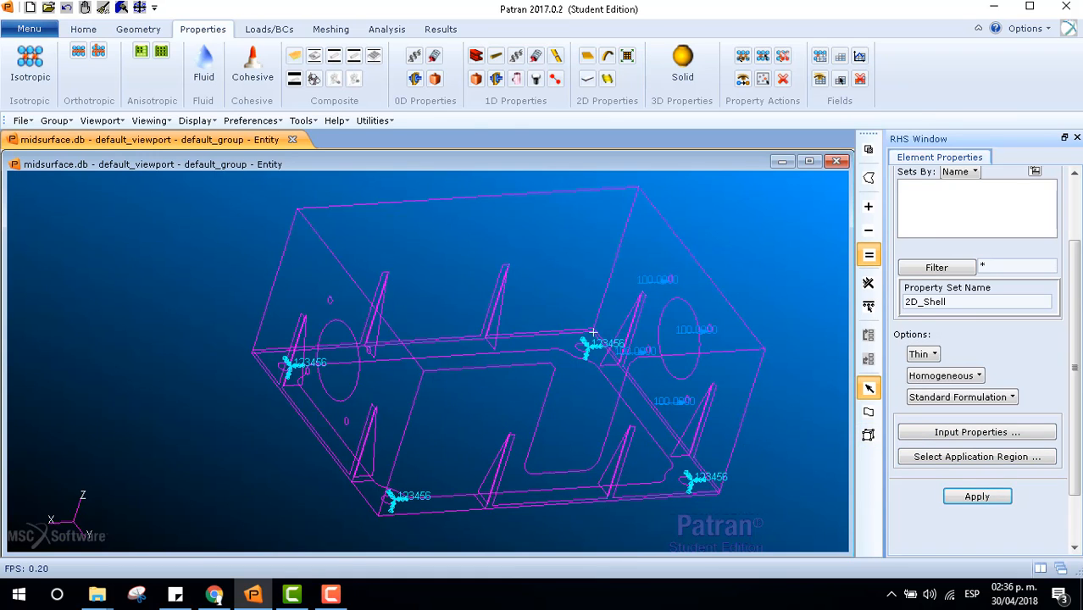
pyautogui.click(975, 433)
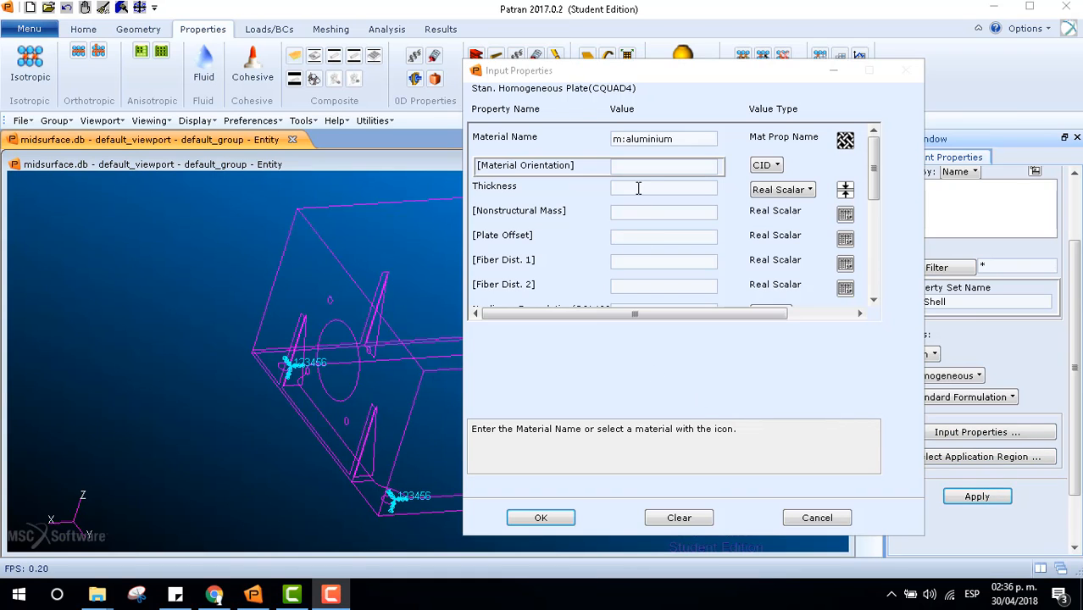
pyautogui.click(639, 188)
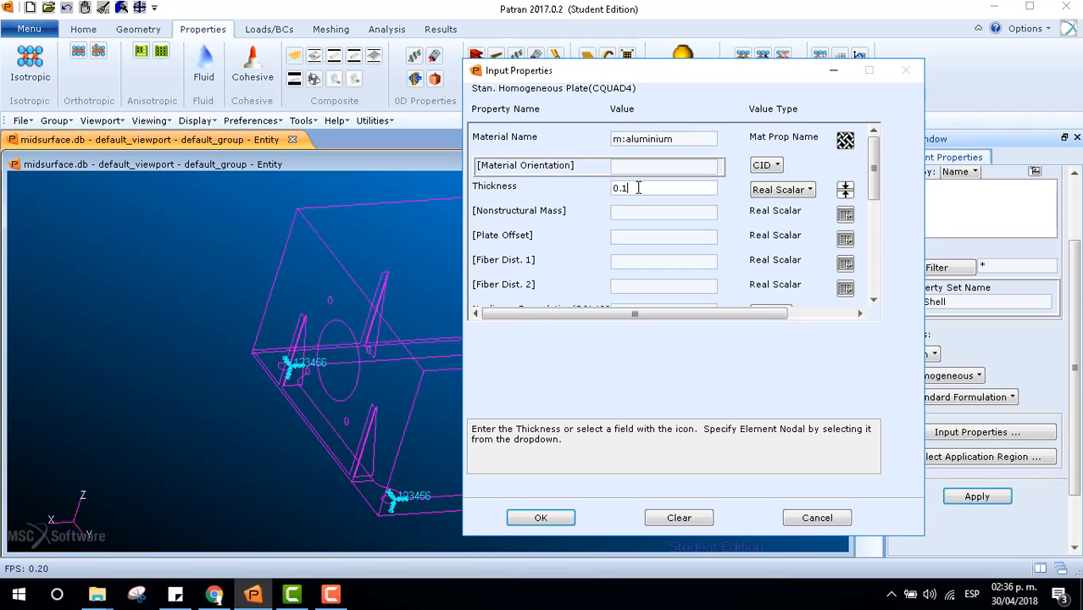
pyautogui.write('0.125')
pyautogui.click(543, 519)
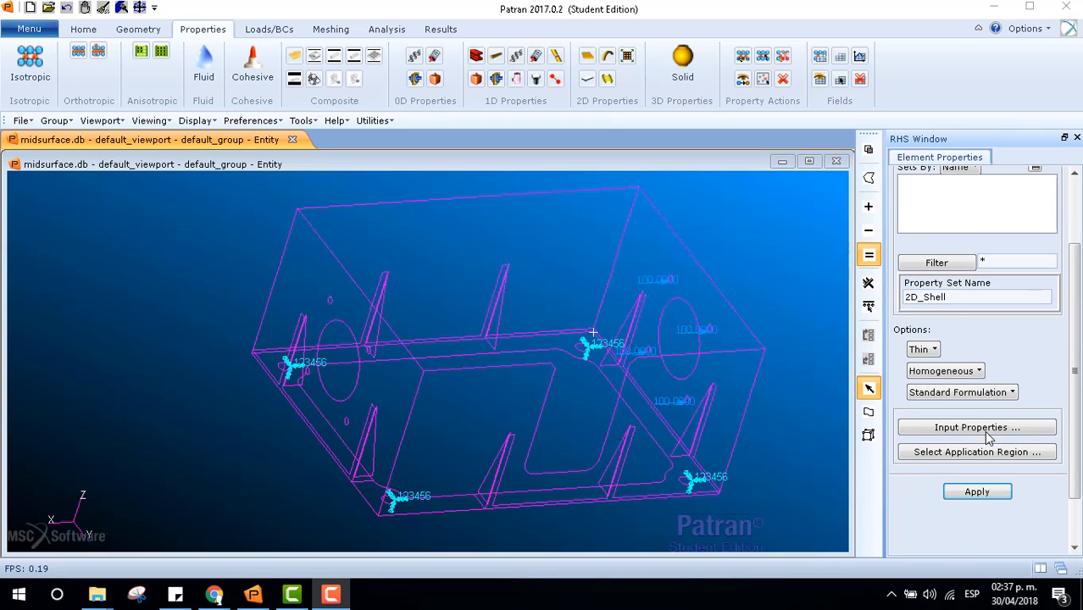
# Step: Set the application region of 2D_Shell to all surfaces of the box, Surface 1:18
pyautogui.click(995, 457)
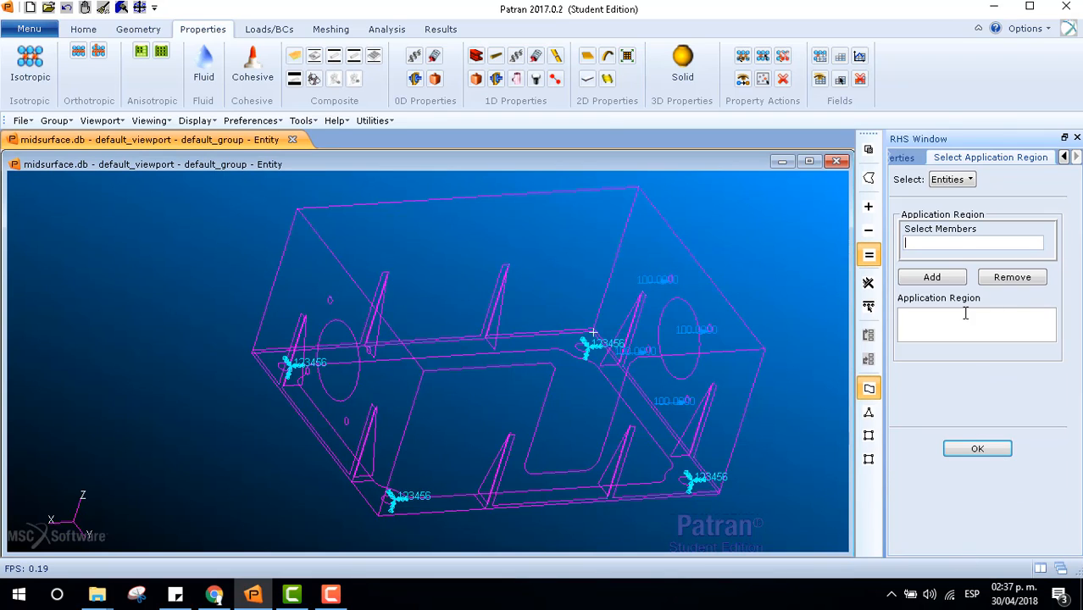
pyautogui.moveTo(106, 200); pyautogui.dragTo(788, 507)
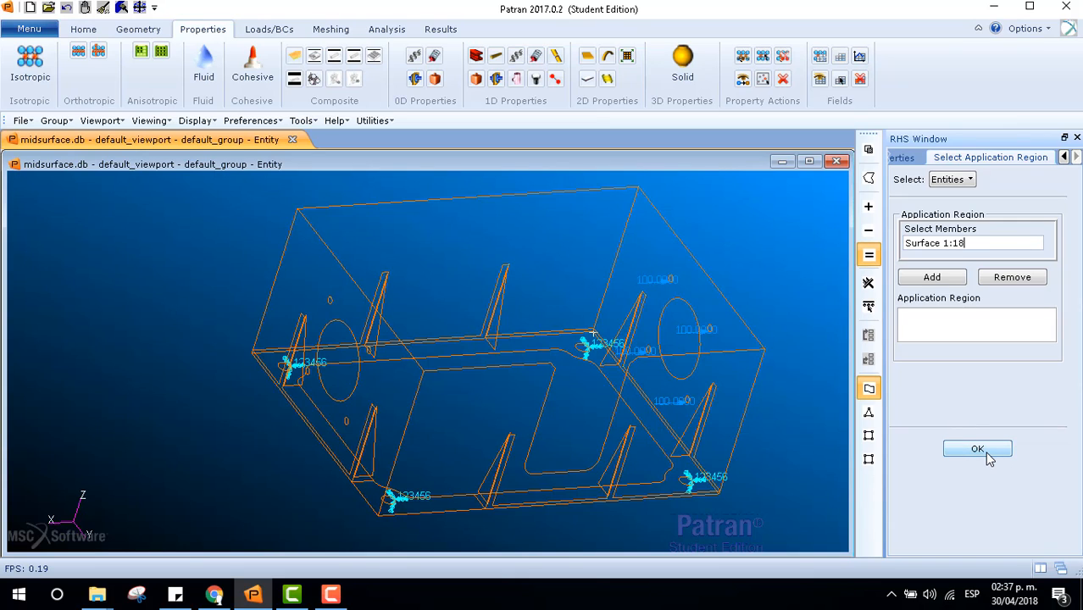
pyautogui.click(932, 283)
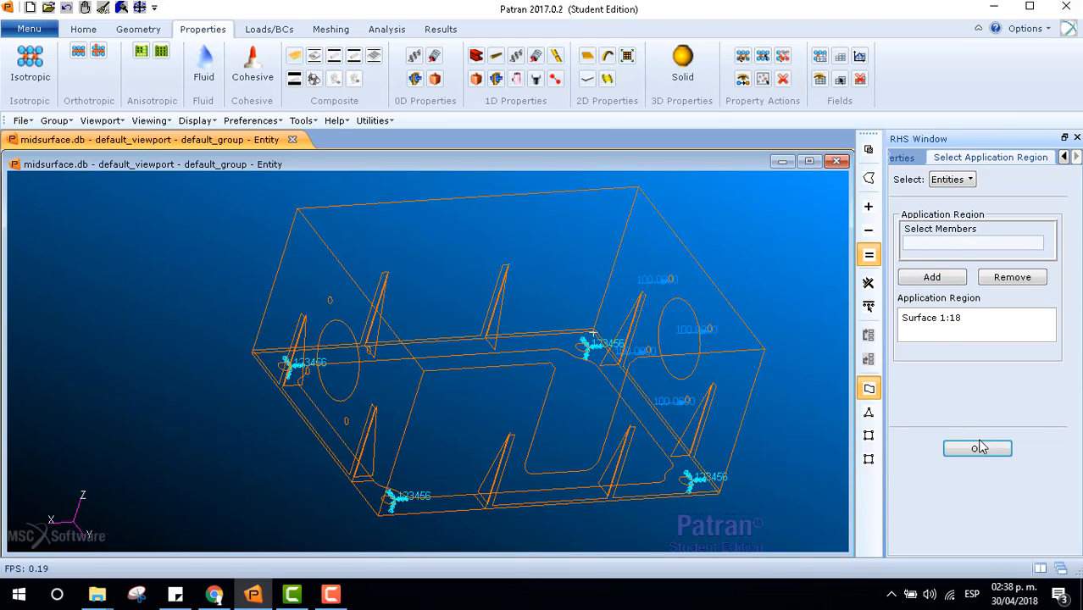
pyautogui.click(980, 448)
# Step: Try to apply the 2D_Shell property set, and confirm its input properties with the aluminium material and 0.125 thickness
pyautogui.click(982, 494)
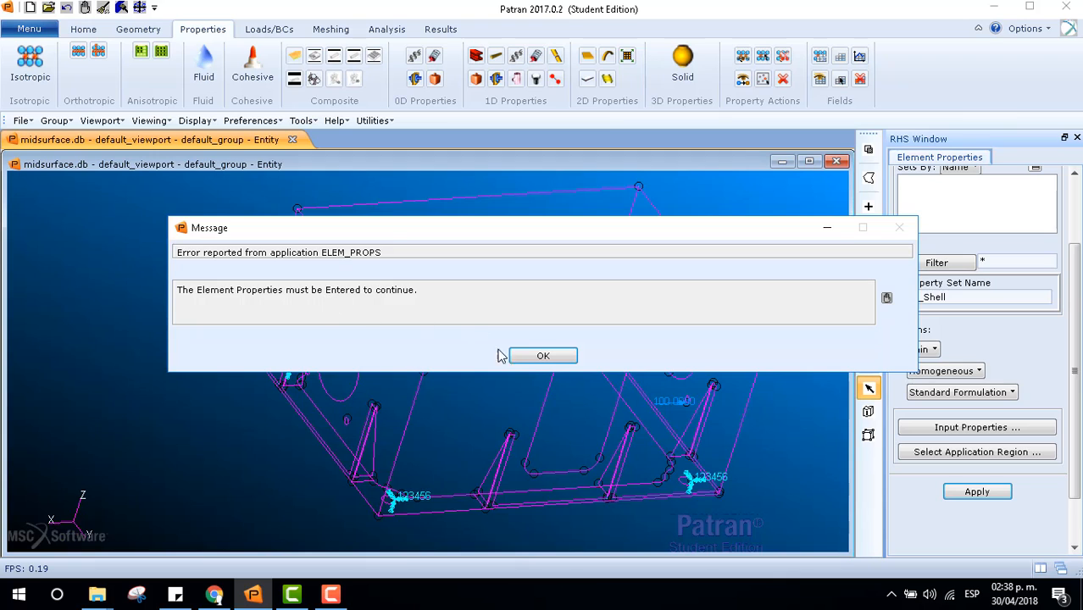
pyautogui.click(541, 356)
pyautogui.click(974, 428)
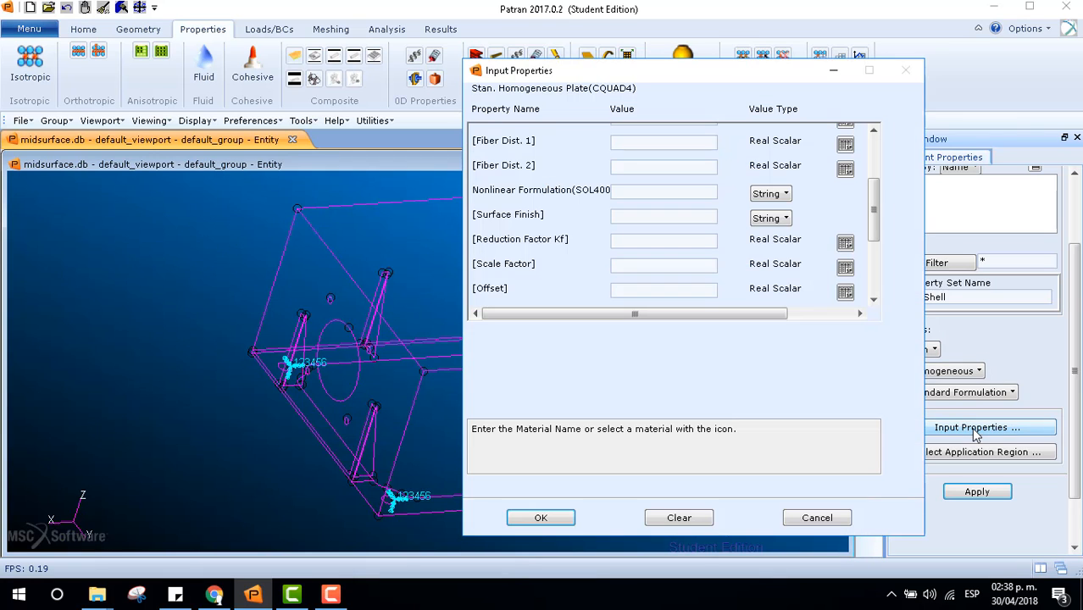
pyautogui.scroll(3, 844, 186)
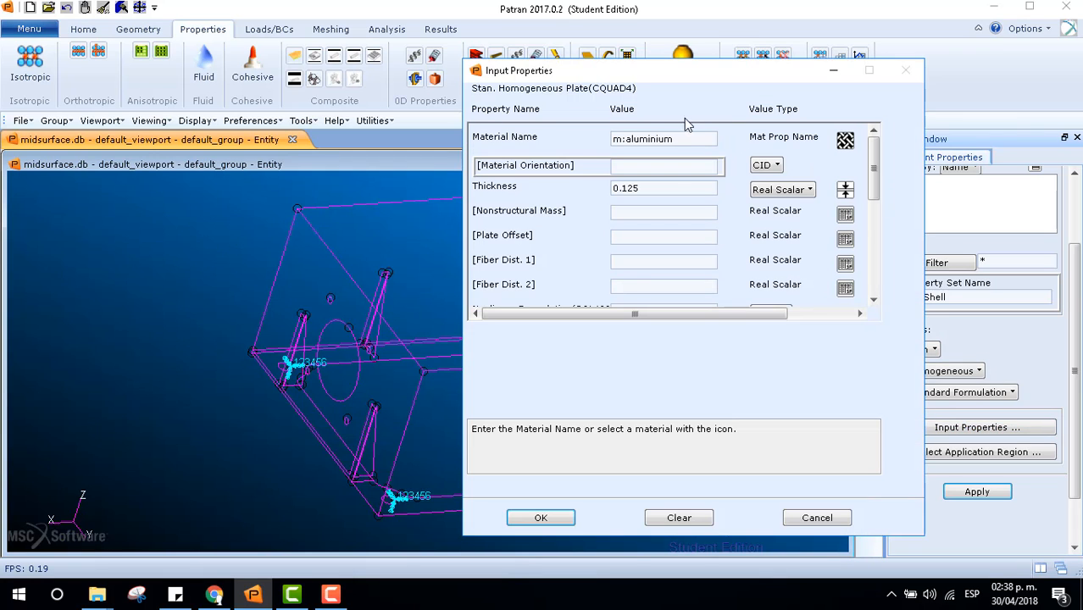
pyautogui.click(546, 518)
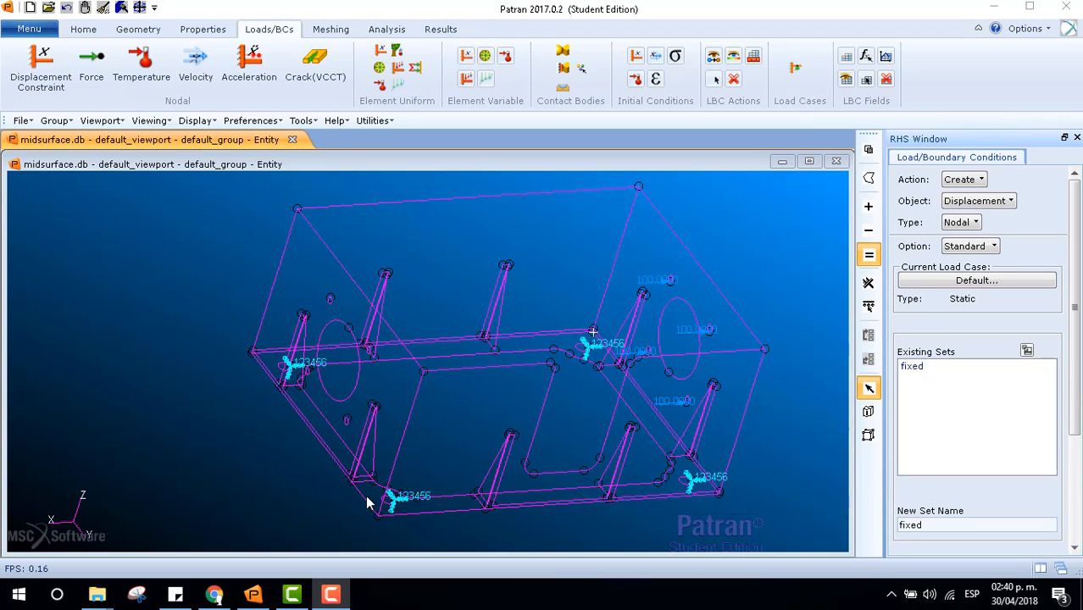
# Step: Set up the midsurface job to analyze the entire model with the Analysis Deck method
pyautogui.click(381, 29)
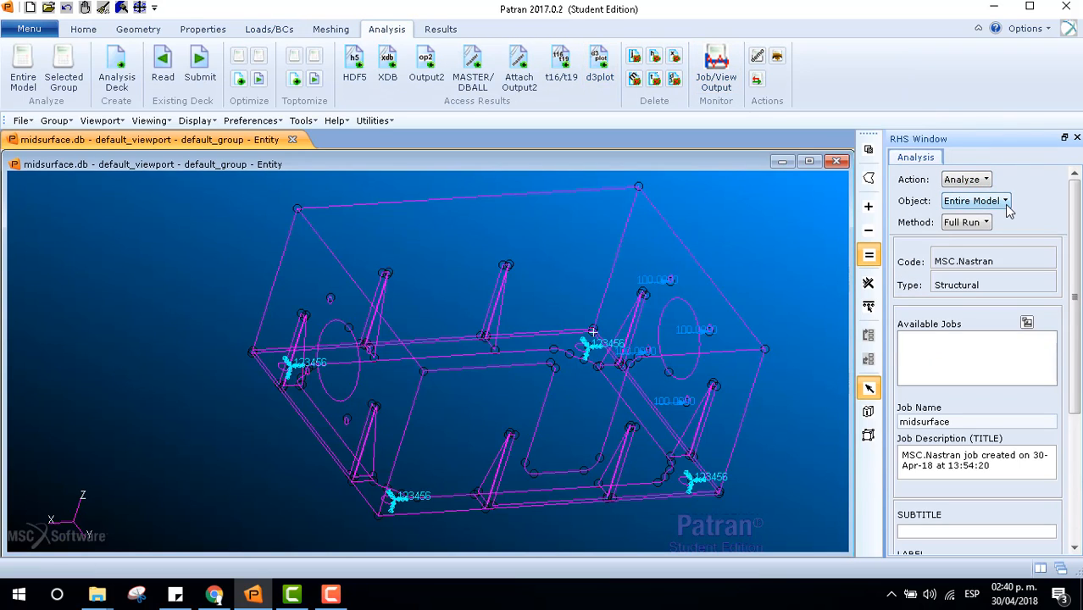
pyautogui.click(986, 223)
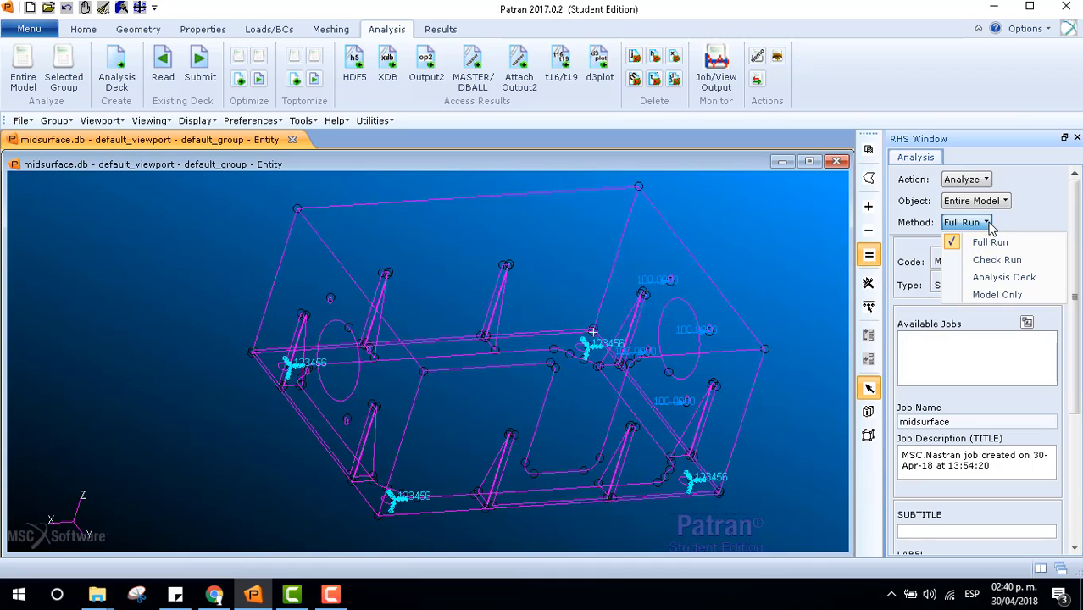
pyautogui.click(1000, 279)
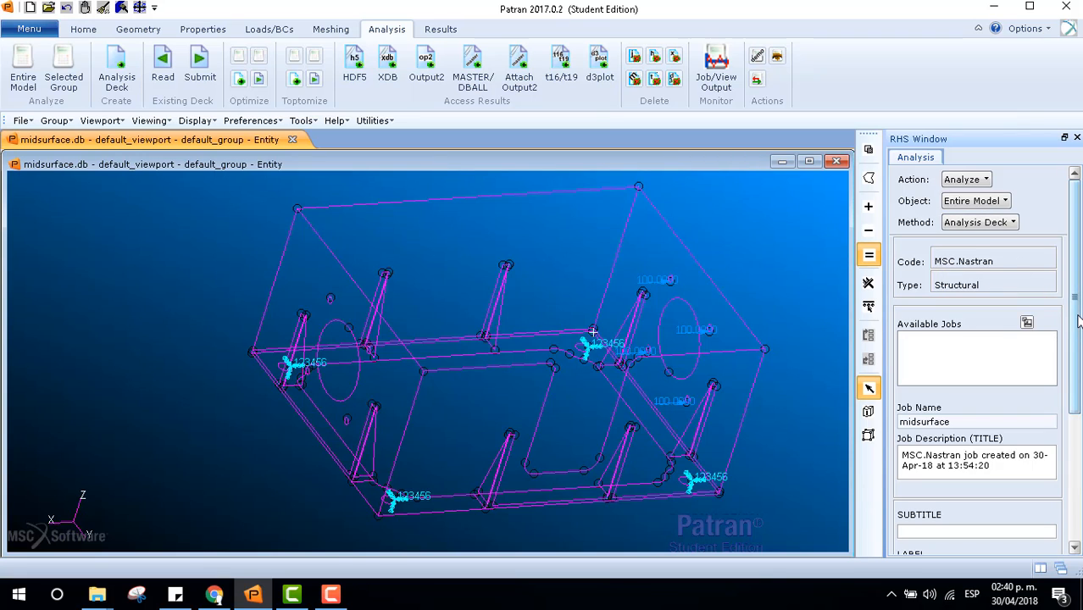
pyautogui.moveTo(1079, 329); pyautogui.dragTo(1071, 471)
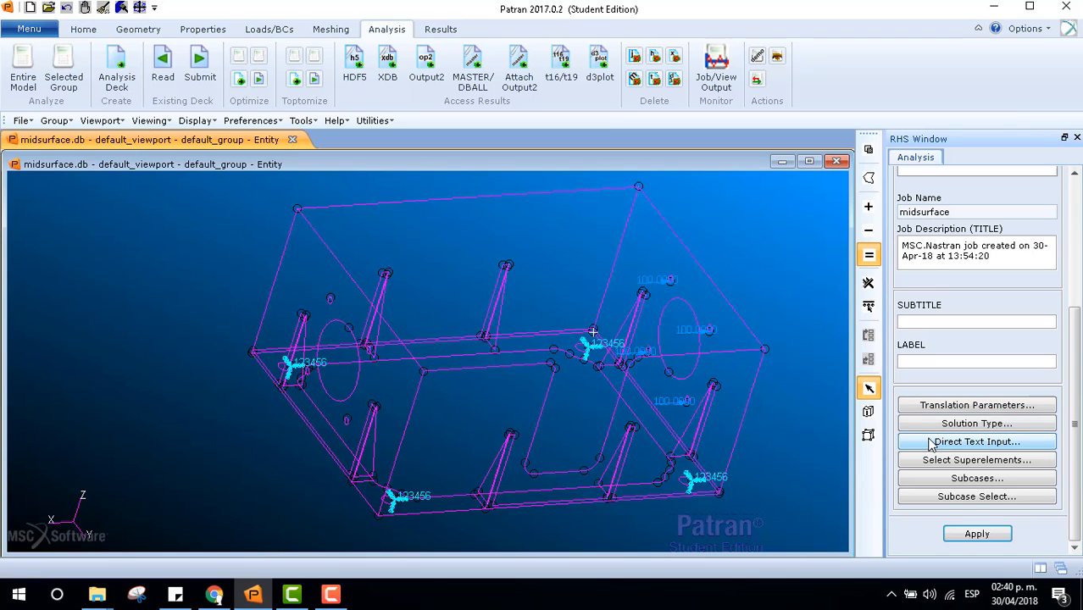
pyautogui.click(972, 528)
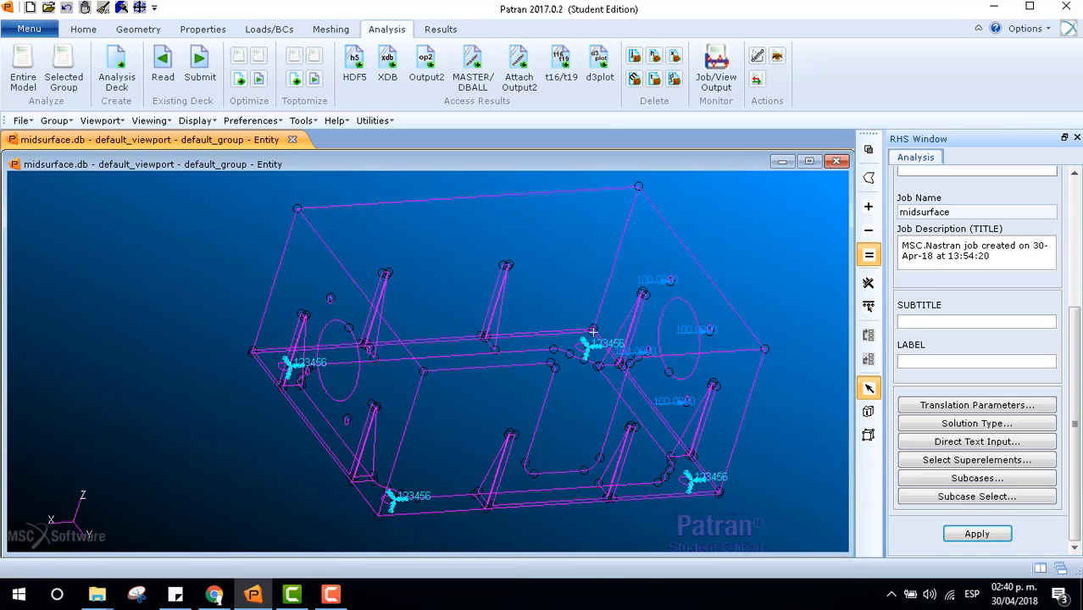
# Step: Review the job's subcase definition and subcase selection, closing both forms without changes
pyautogui.click(950, 480)
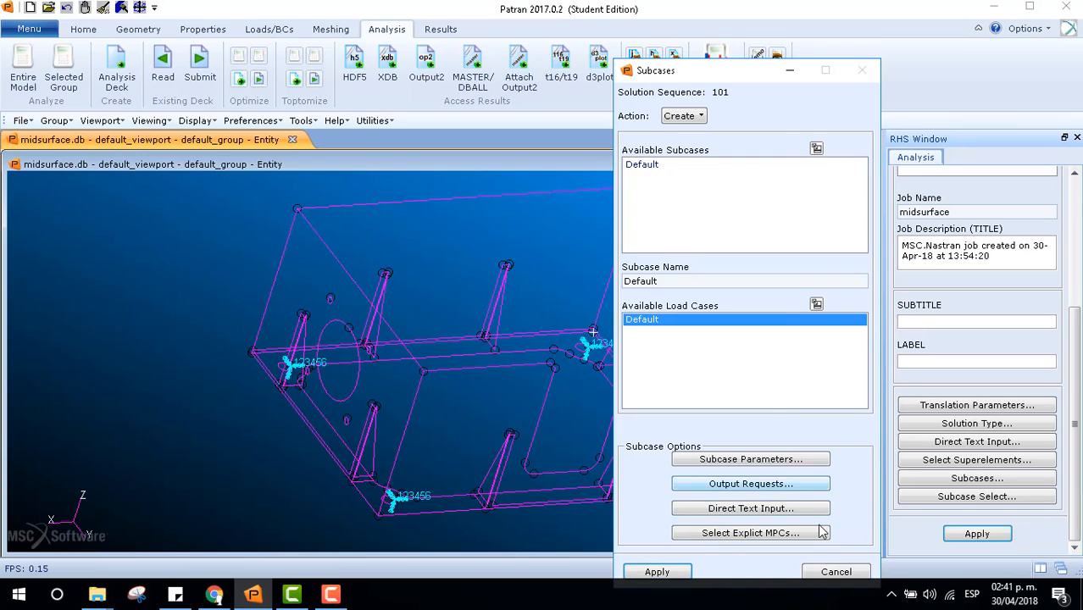
pyautogui.click(834, 572)
pyautogui.click(930, 505)
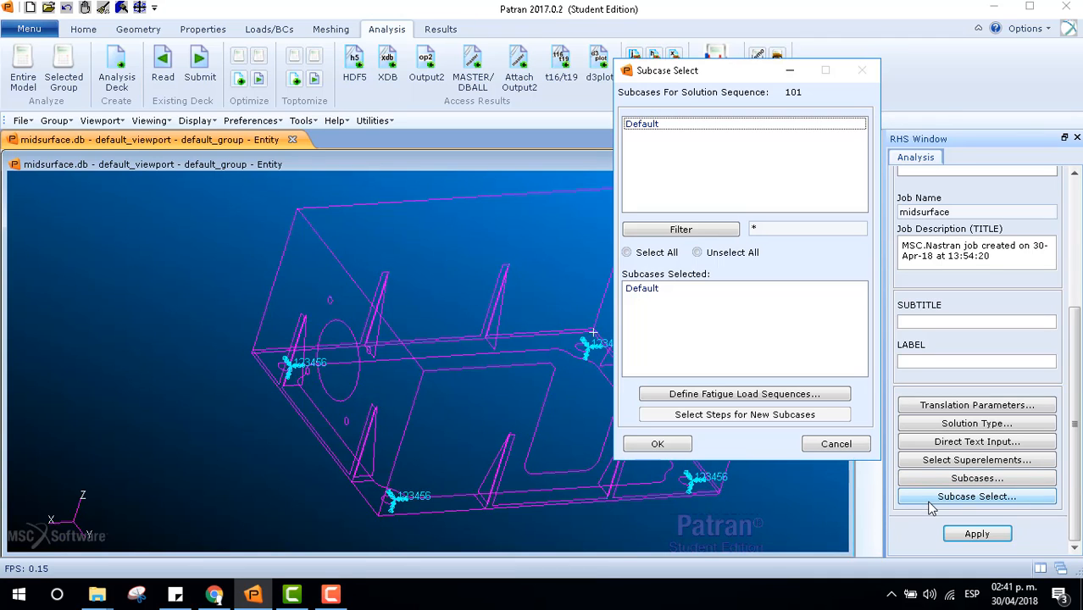
pyautogui.click(836, 446)
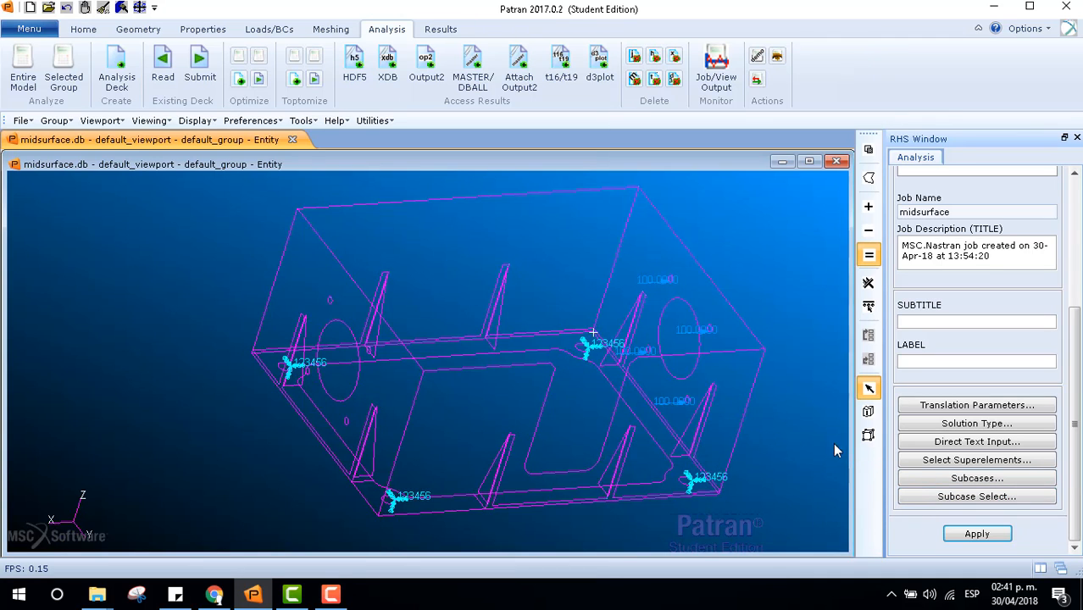
# Step: Submit the midsurface analysis deck, continuing the translation without elements, and submit it again with the meshed model
pyautogui.click(963, 543)
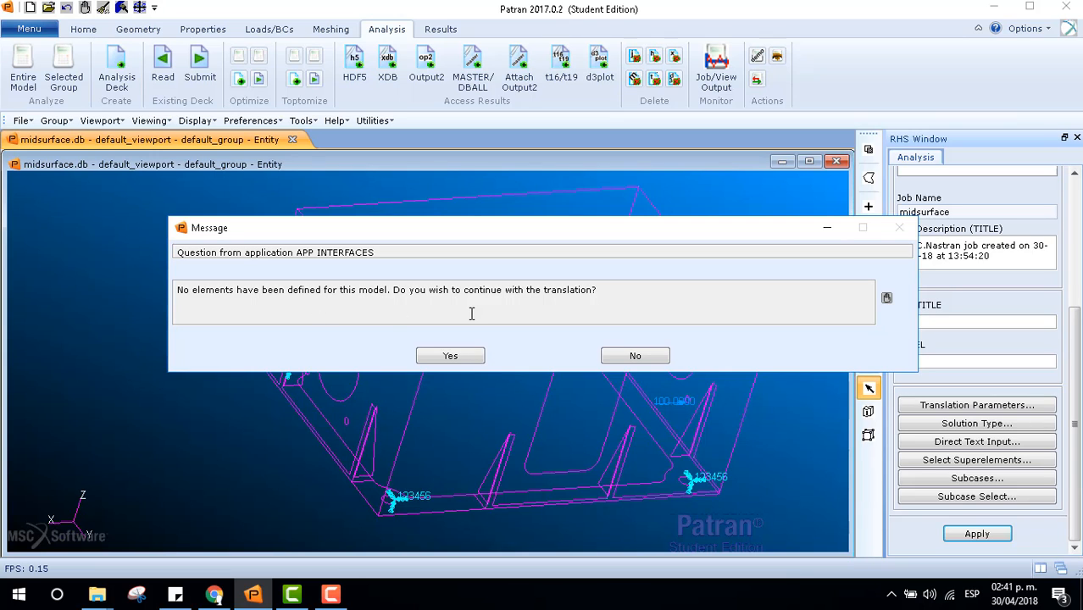
pyautogui.click(459, 357)
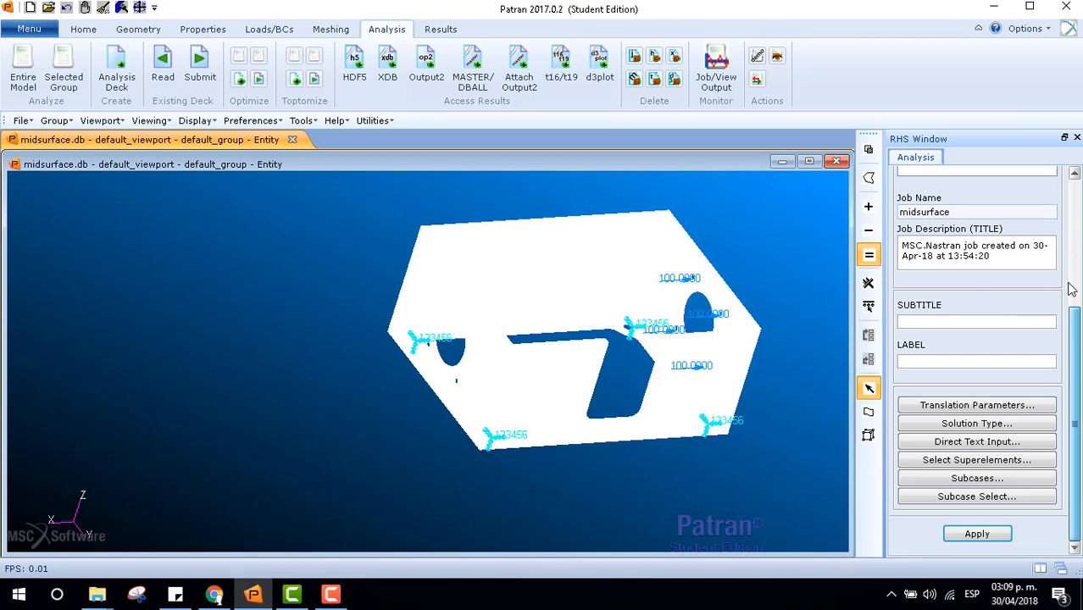
pyautogui.scroll(5, 1075, 245)
pyautogui.scroll(-5, 1073, 254)
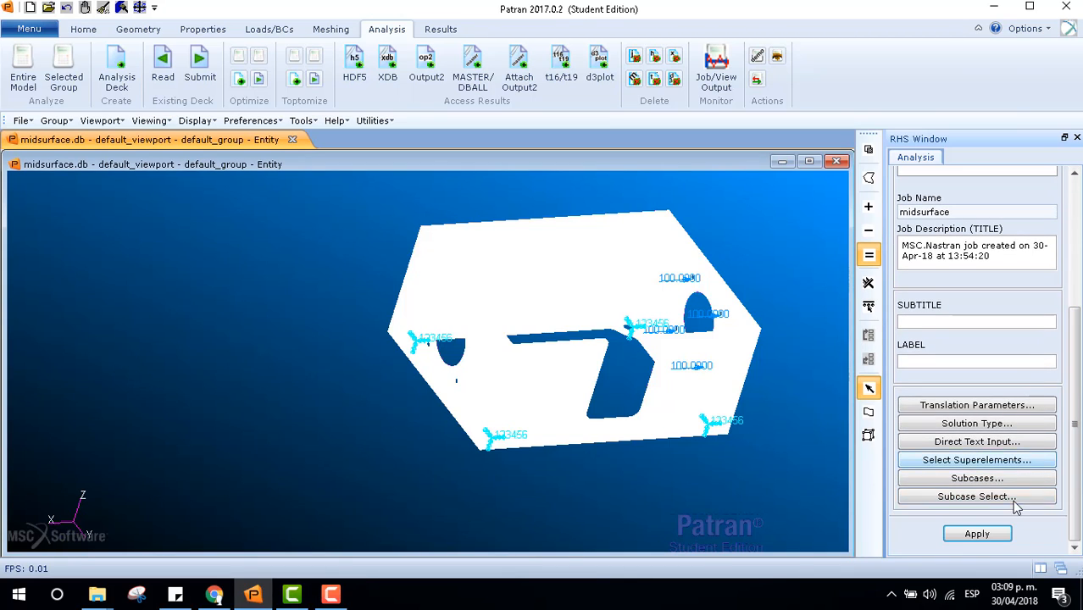
pyautogui.click(997, 537)
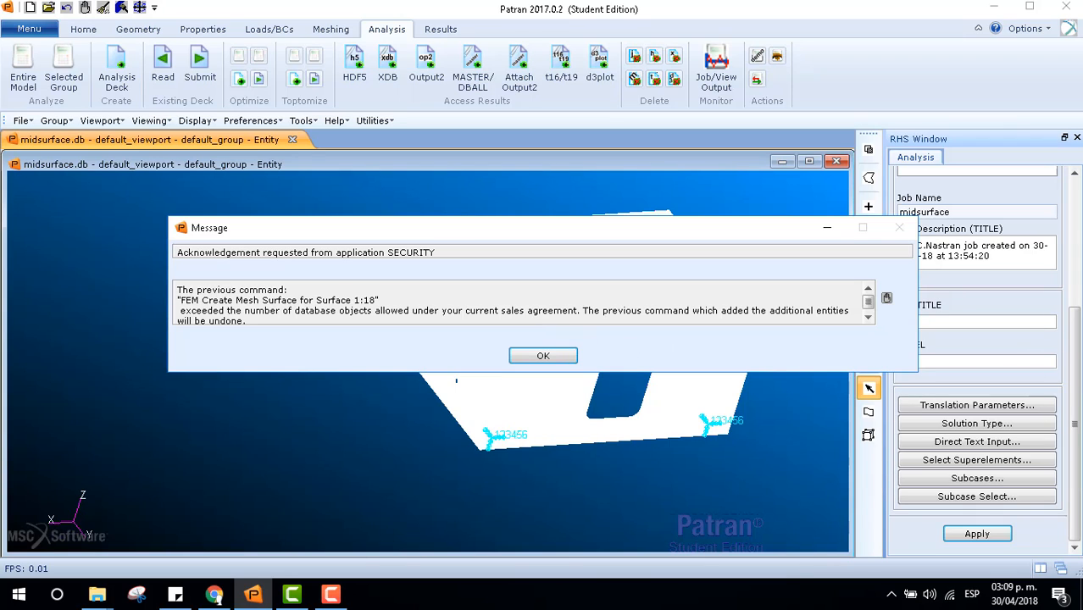
pyautogui.click(546, 357)
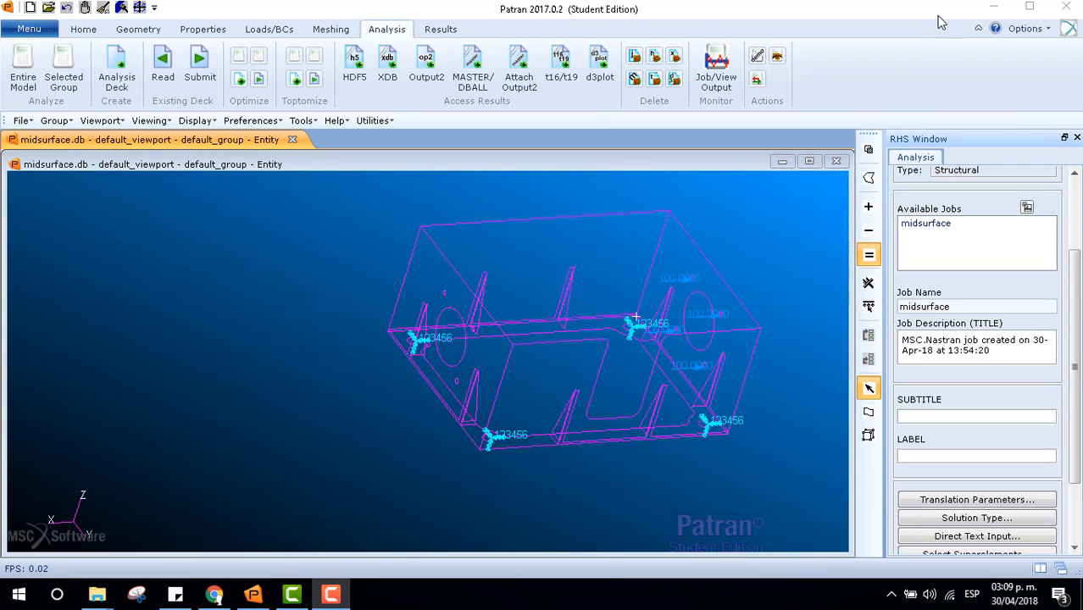
# Step: Minimize Patran and open the Practica 4 folder inside the desktop's Patran folder
pyautogui.click(993, 7)
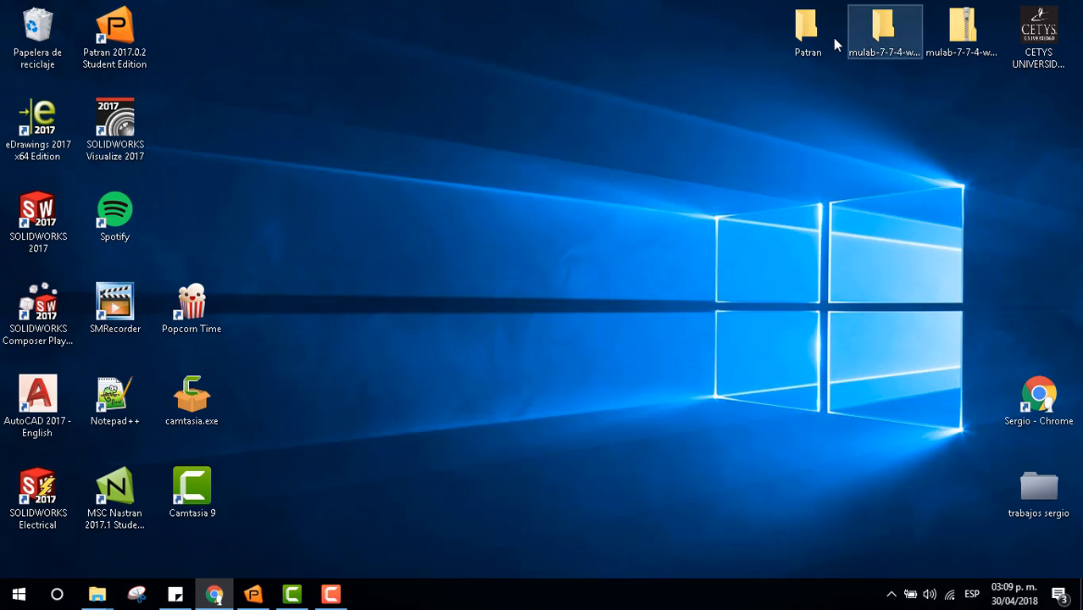
pyautogui.click(804, 39)
pyautogui.click(595, 152)
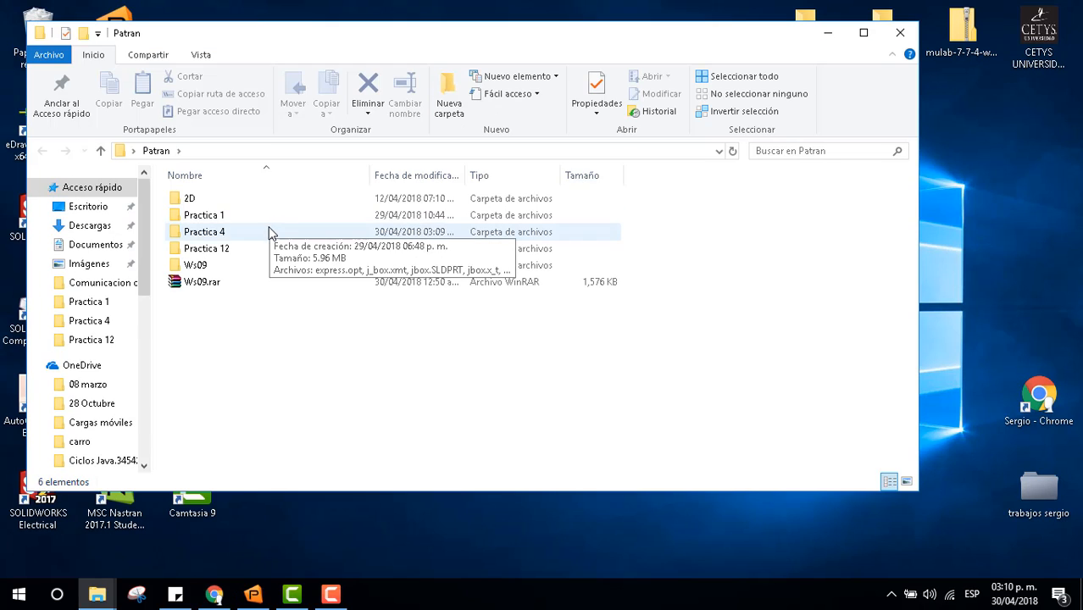
pyautogui.doubleClick(266, 234)
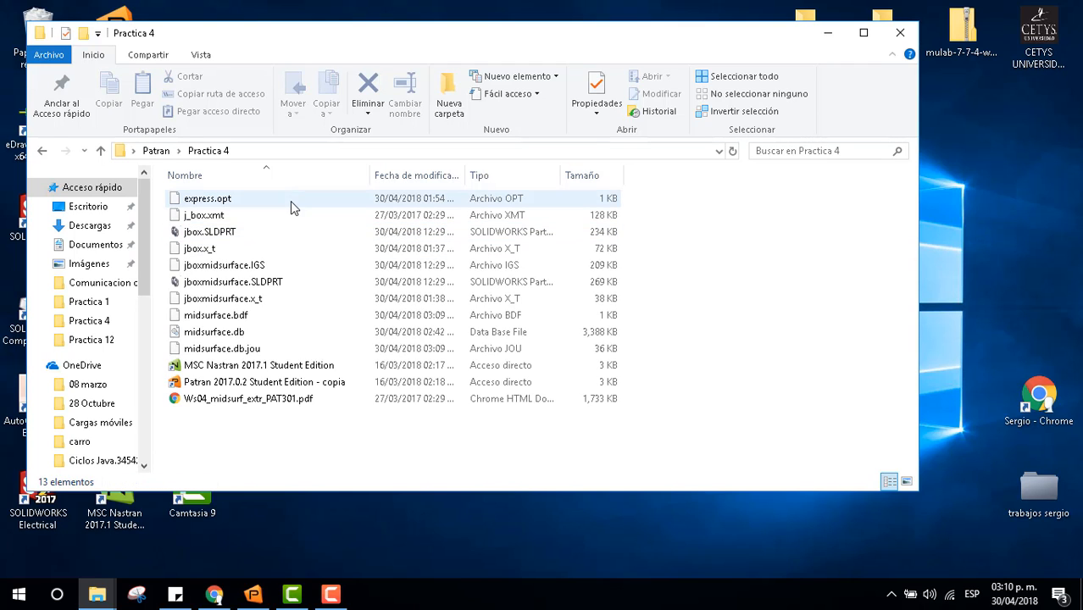
# Step: Launch MSC Nastran 2017.1 Student Edition and open midsurface.bdf from the Practica 4 folder as its input file
pyautogui.doubleClick(254, 365)
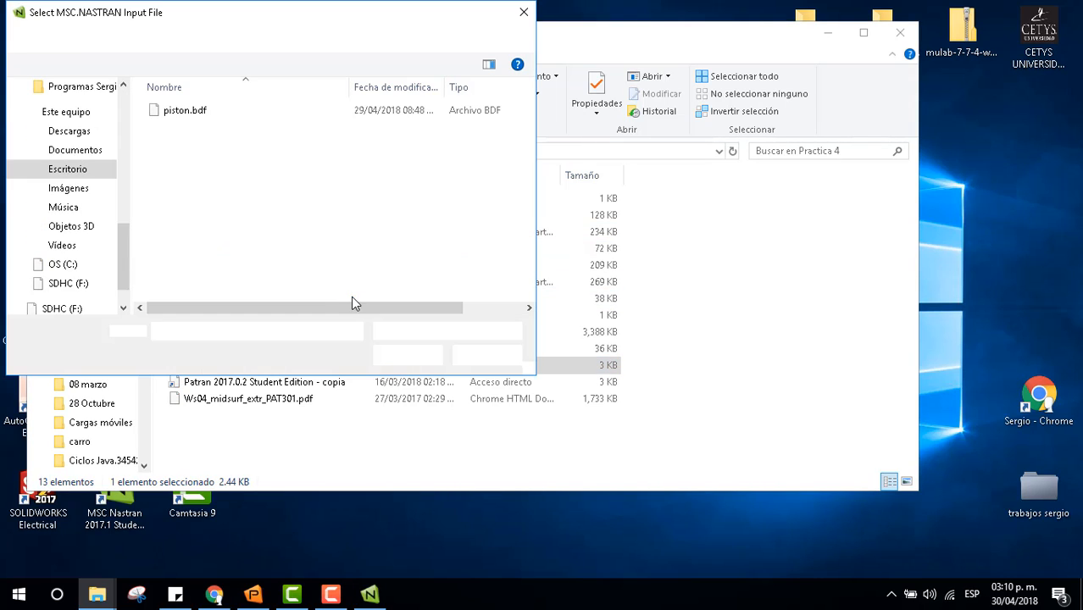
pyautogui.click(193, 38)
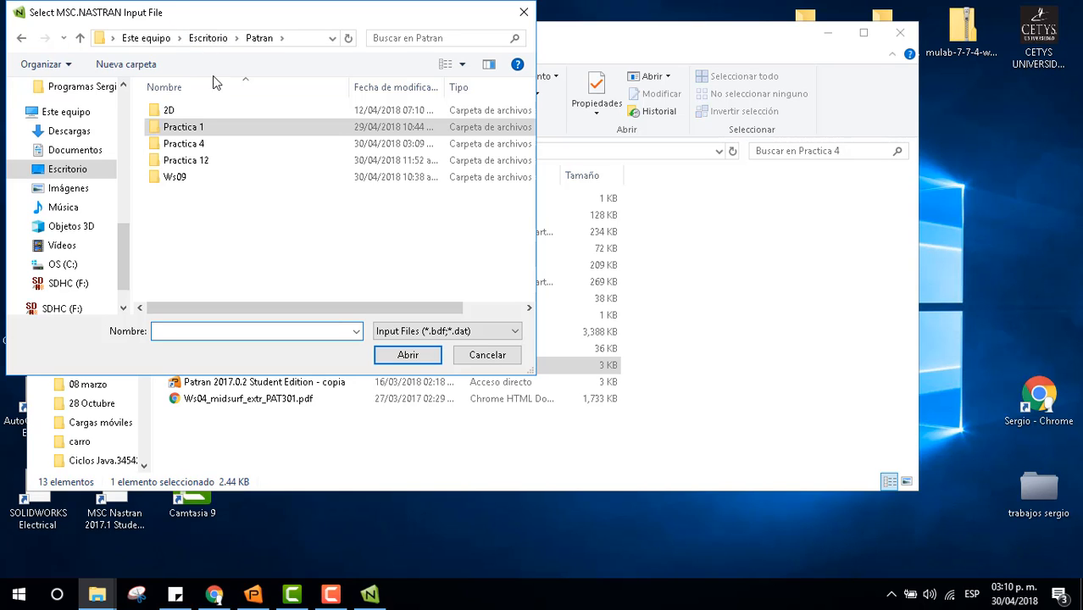
pyautogui.doubleClick(205, 144)
pyautogui.click(290, 105)
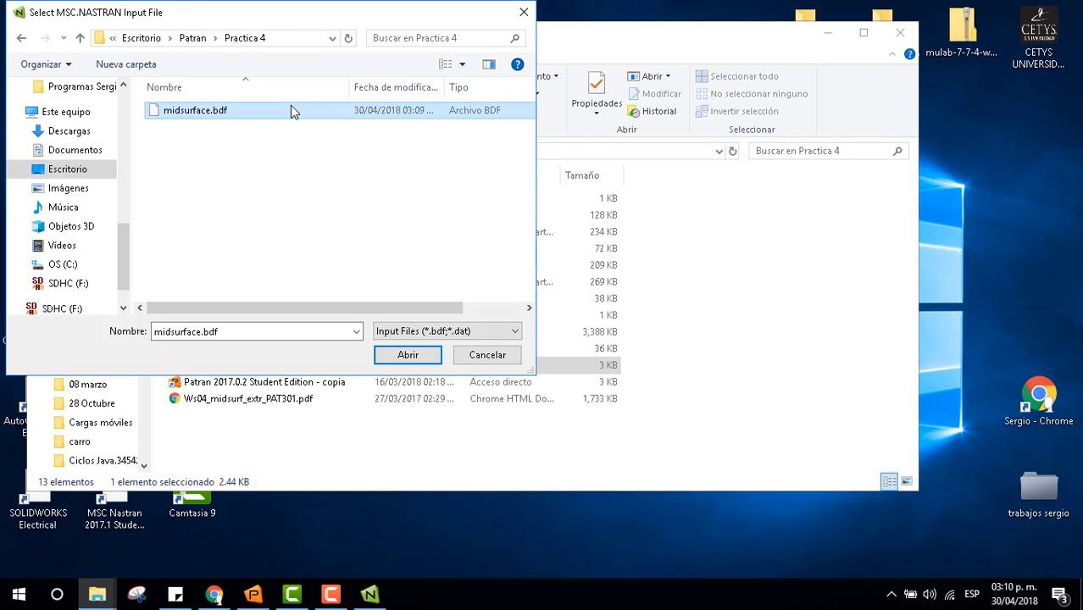
pyautogui.click(406, 354)
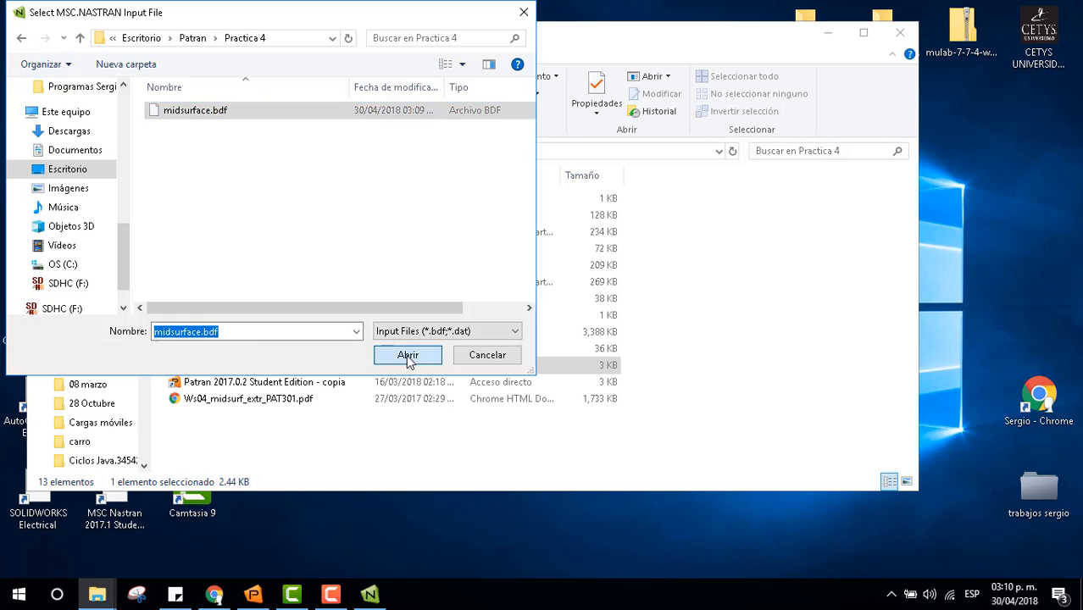
pyautogui.click(42, 162)
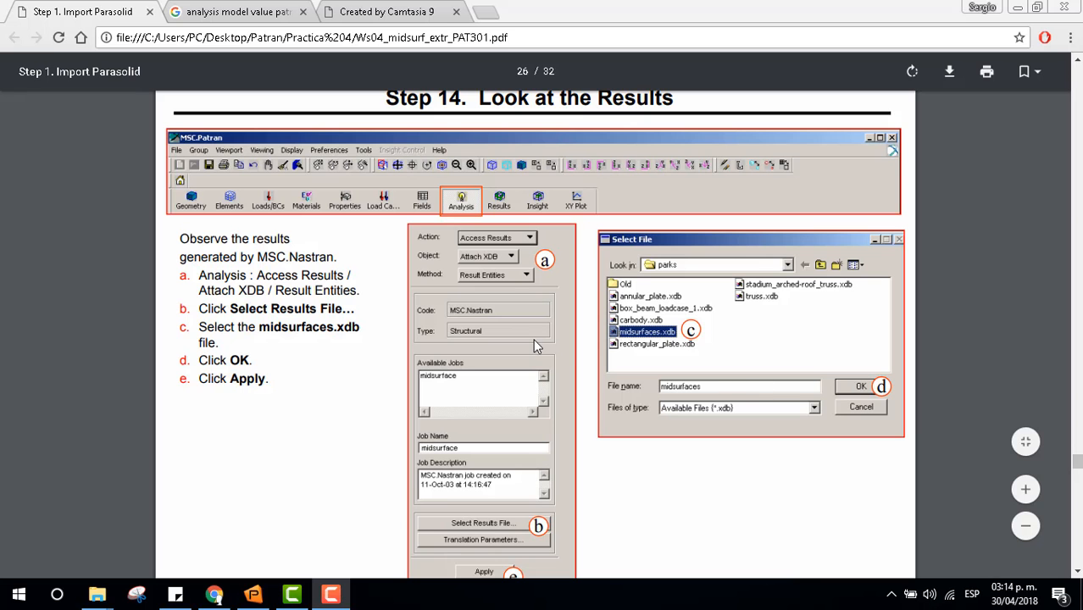
# Step: Examine the workshop PDF's instructions for checking the load case, running the analysis and attaching the XDB results
pyautogui.scroll(15, 509, 297)
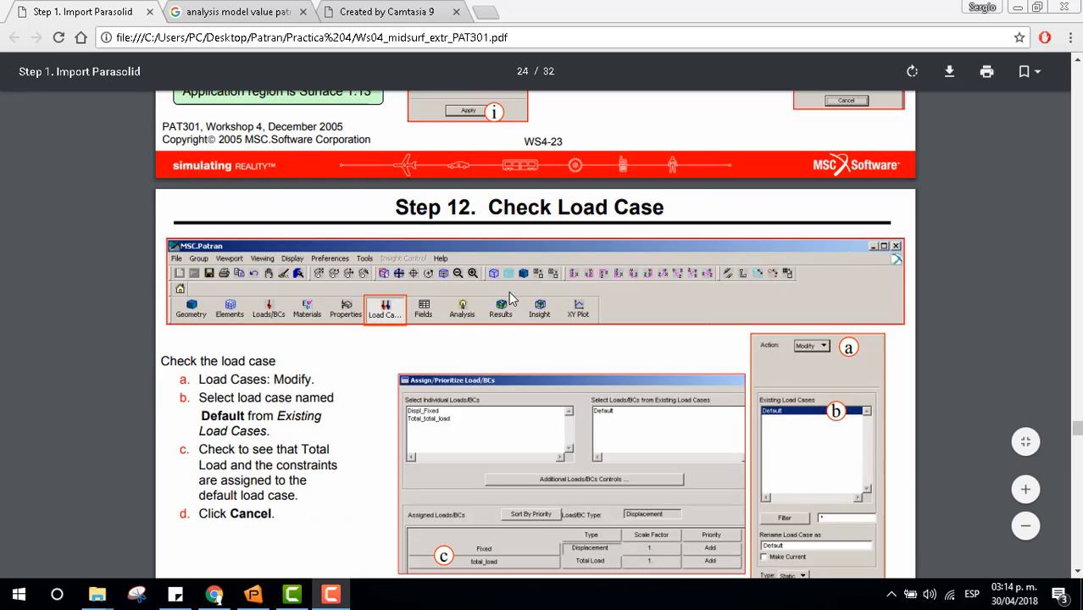
pyautogui.scroll(-4, 511, 297)
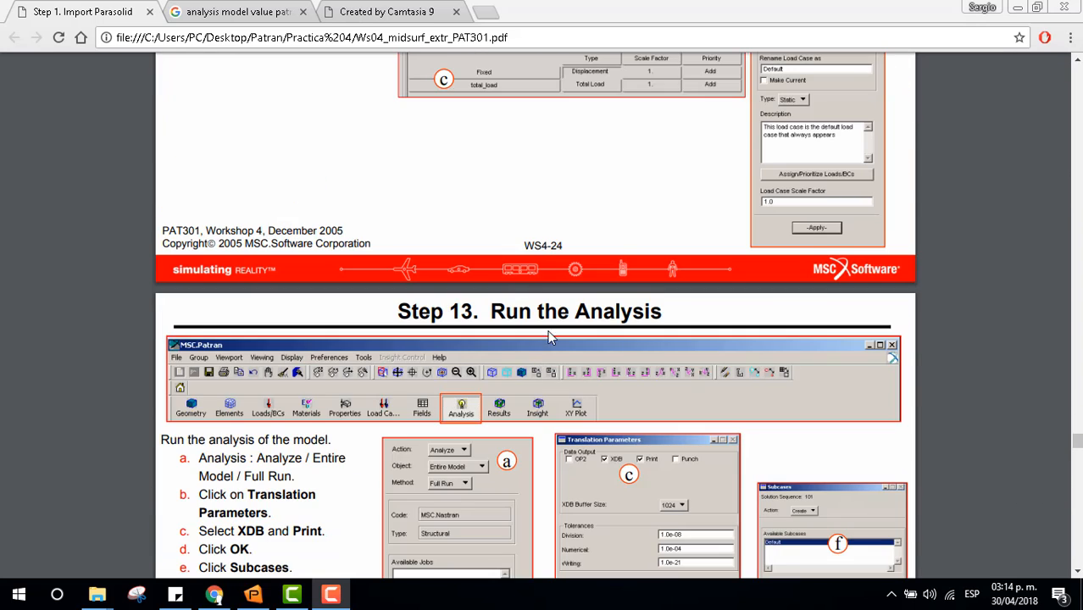
pyautogui.scroll(-4, 548, 338)
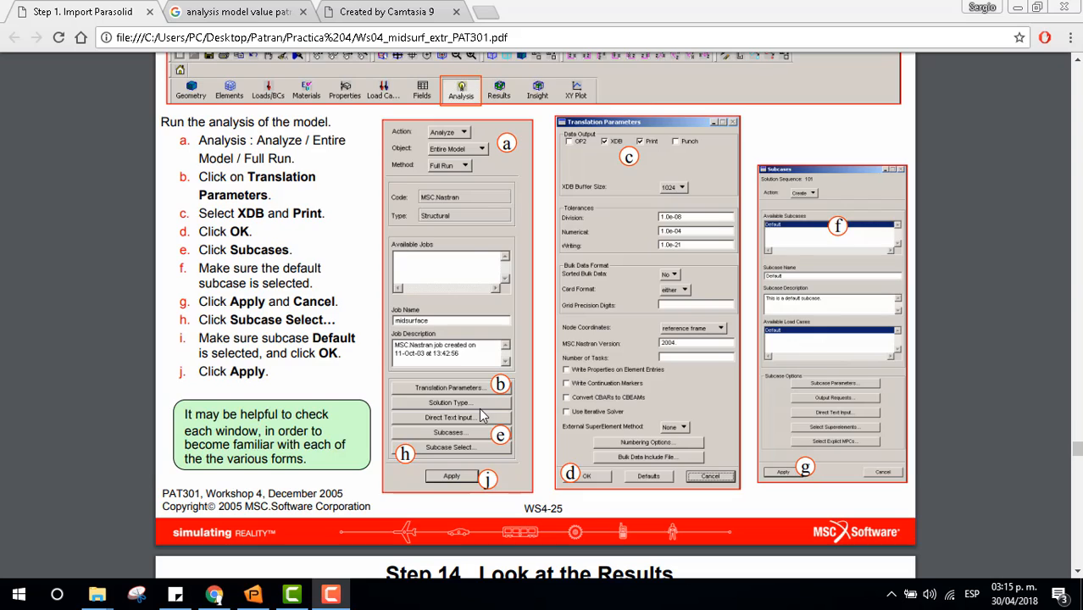
pyautogui.scroll(-7, 508, 372)
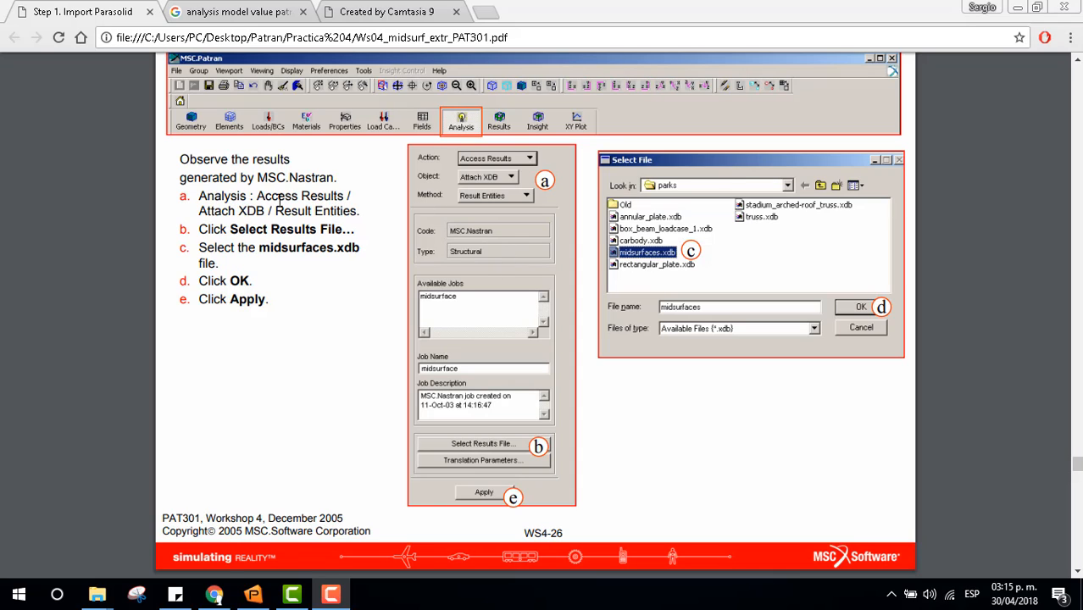
pyautogui.moveTo(258, 196); pyautogui.dragTo(349, 200)
pyautogui.moveTo(210, 217); pyautogui.dragTo(350, 217)
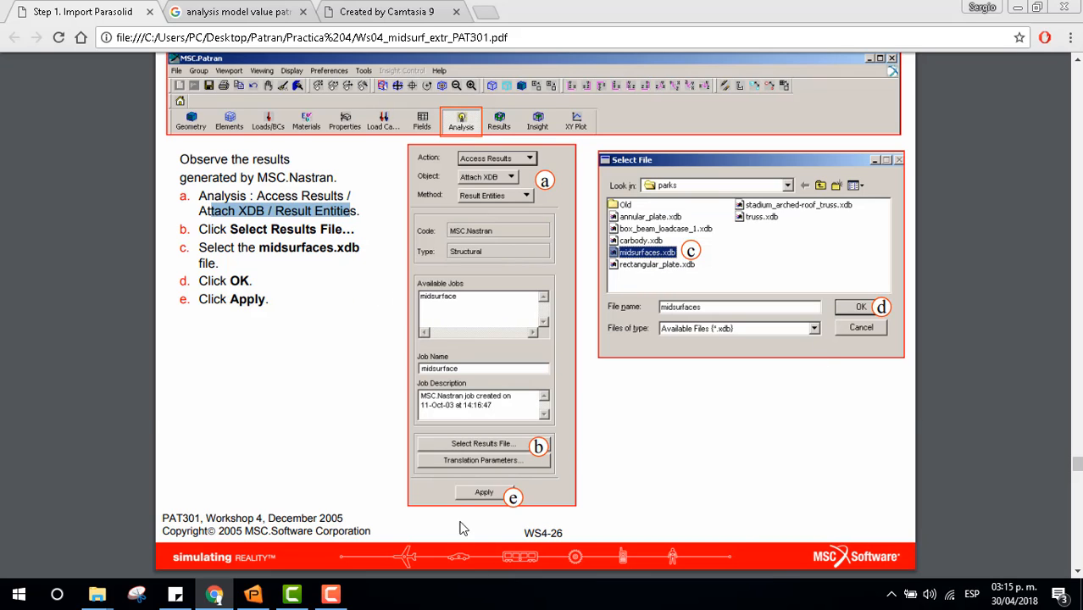
# Step: Examine the workshop PDF's instructions for plotting the deformation, changing display attributes and erasing the geometry
pyautogui.scroll(-7, 471, 467)
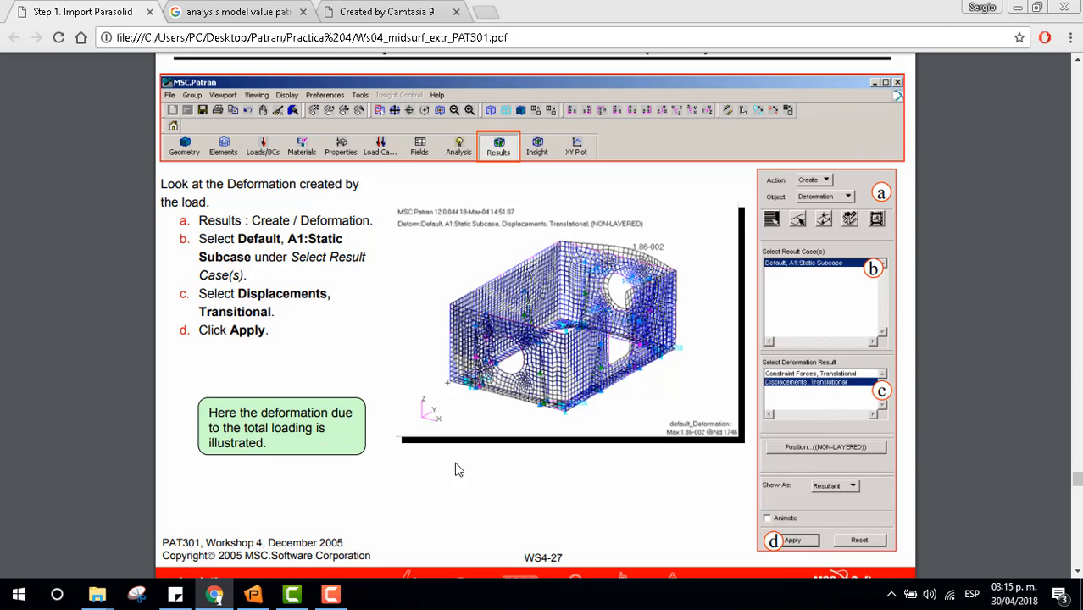
pyautogui.scroll(-4, 500, 424)
pyautogui.scroll(-3, 547, 369)
pyautogui.scroll(2, 545, 359)
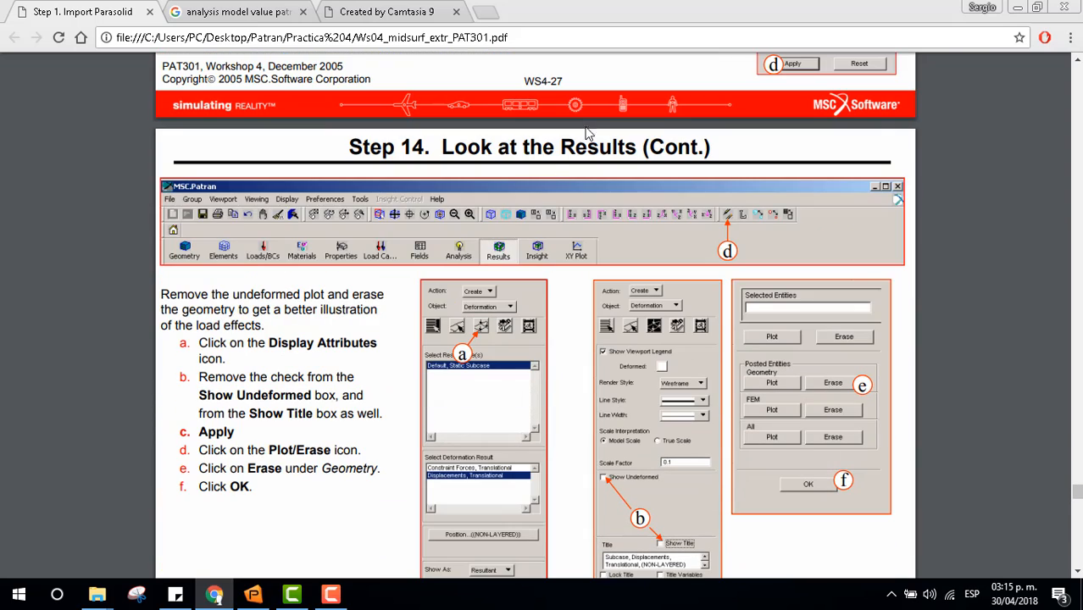
pyautogui.moveTo(434, 146); pyautogui.dragTo(723, 136)
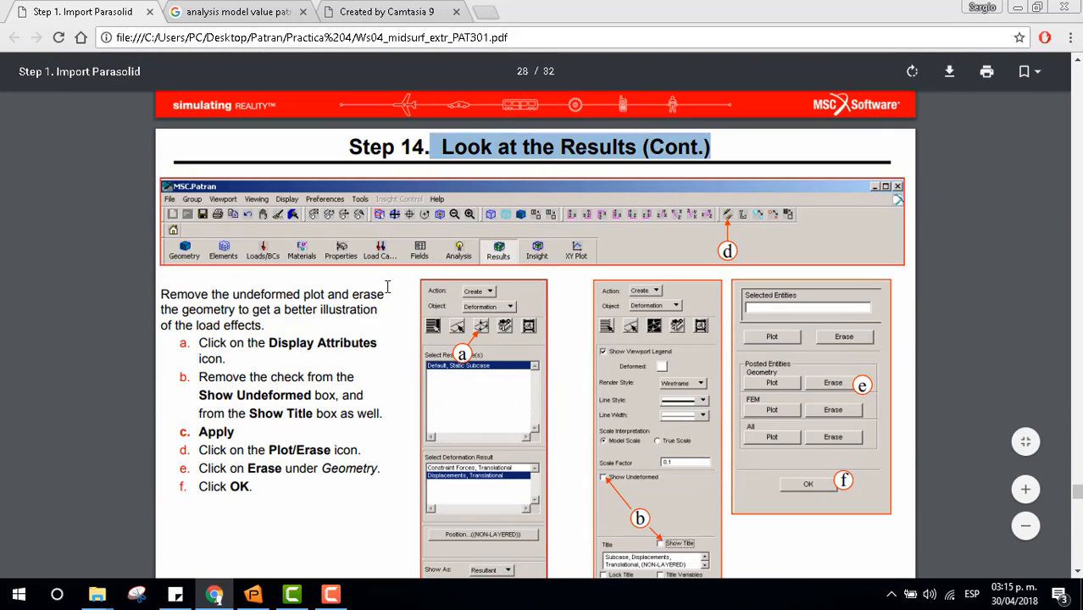
pyautogui.scroll(-1, 357, 289)
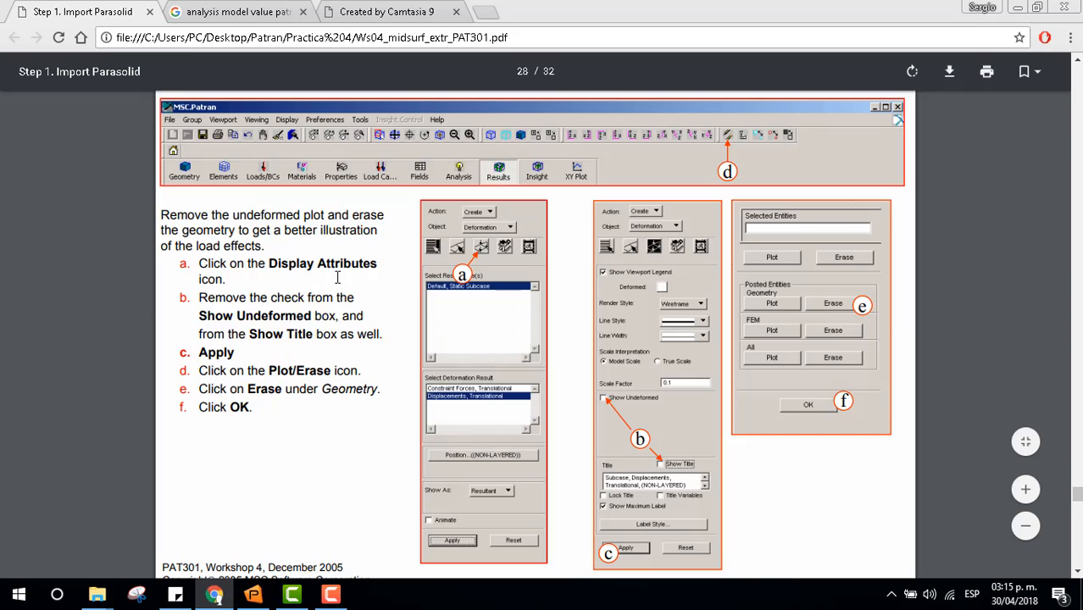
pyautogui.moveTo(308, 265); pyautogui.dragTo(377, 264)
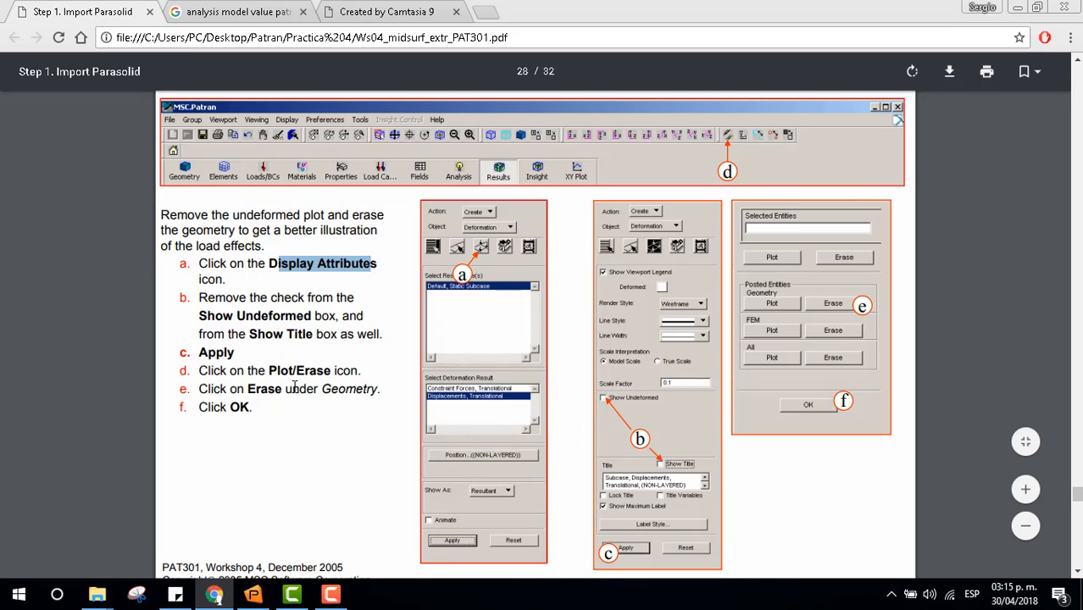
# Step: Examine the workshop PDF's remaining pages on the deformed plot, the von Mises stress fringe, its display attributes and the final combined illustration
pyautogui.scroll(-1, 327, 350)
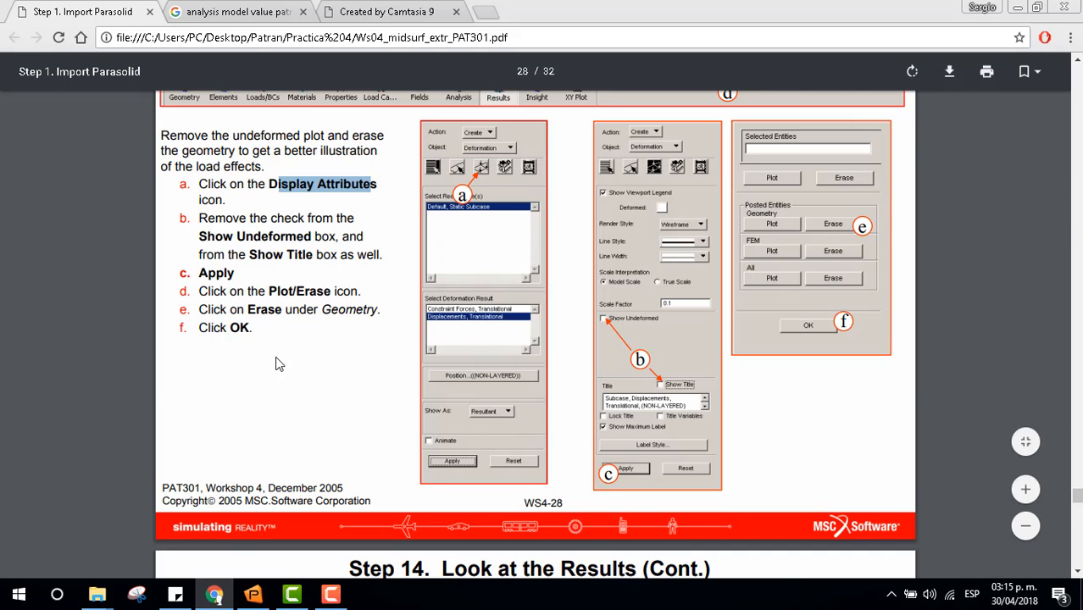
pyautogui.scroll(-5, 373, 369)
pyautogui.scroll(-2, 597, 273)
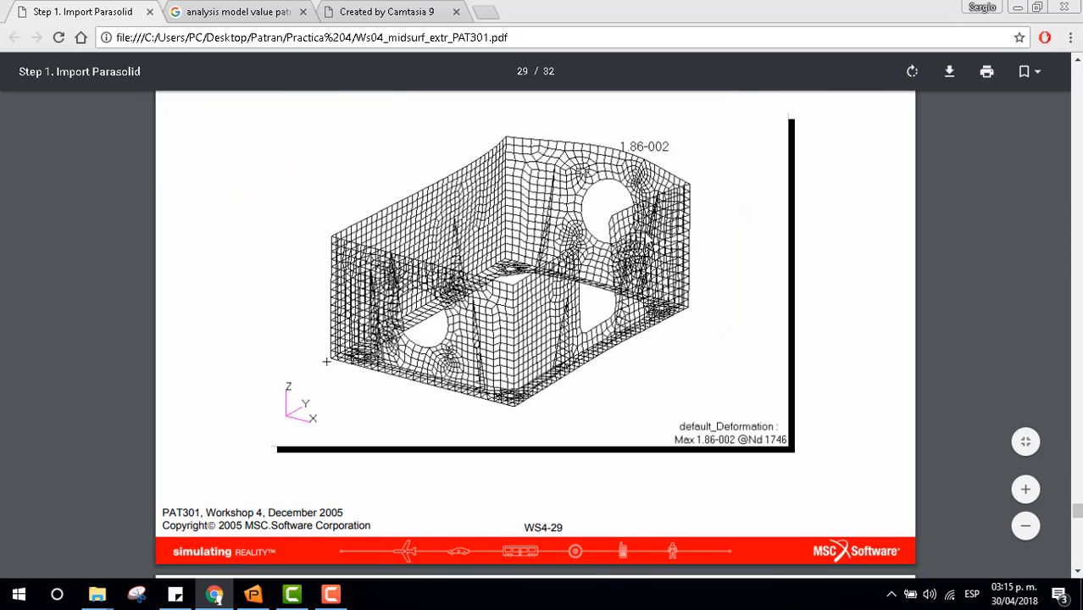
pyautogui.scroll(-6, 576, 340)
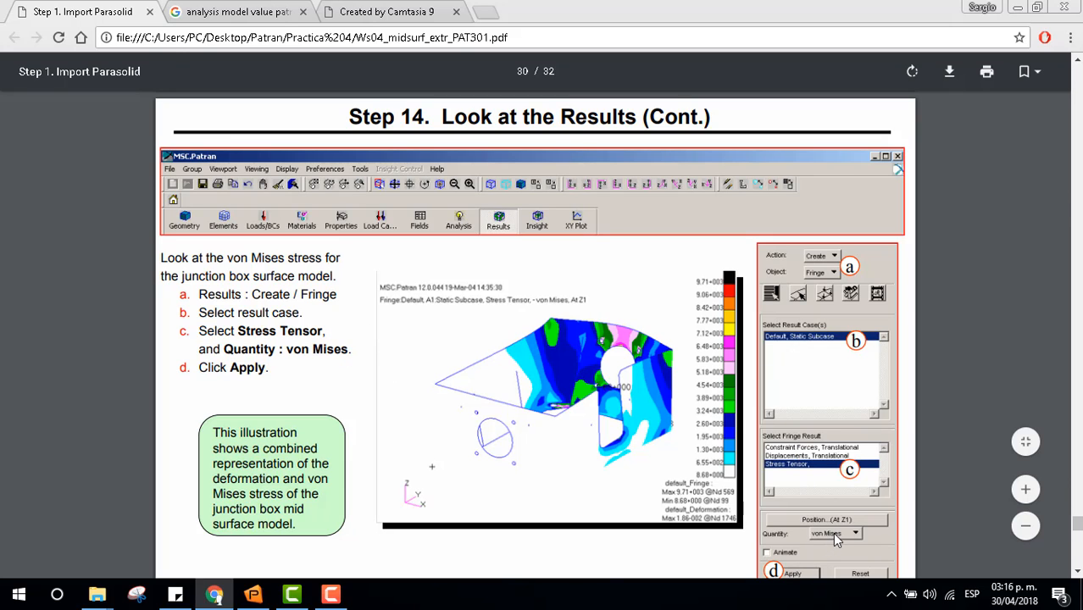
pyautogui.scroll(-8, 509, 359)
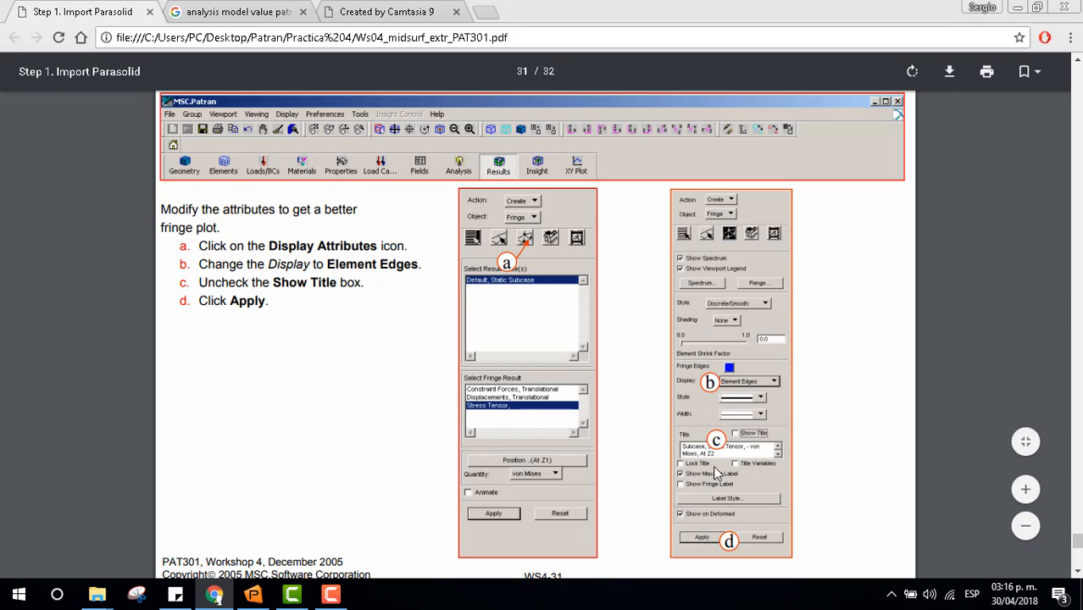
pyautogui.scroll(-7, 574, 432)
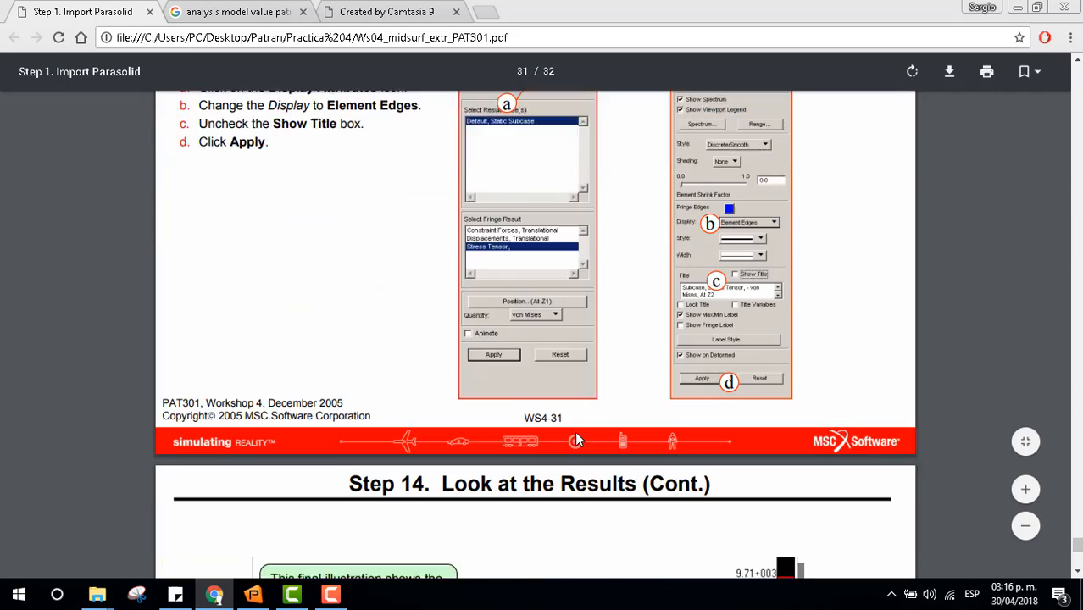
pyautogui.scroll(2, 574, 434)
pyautogui.scroll(-1, 575, 434)
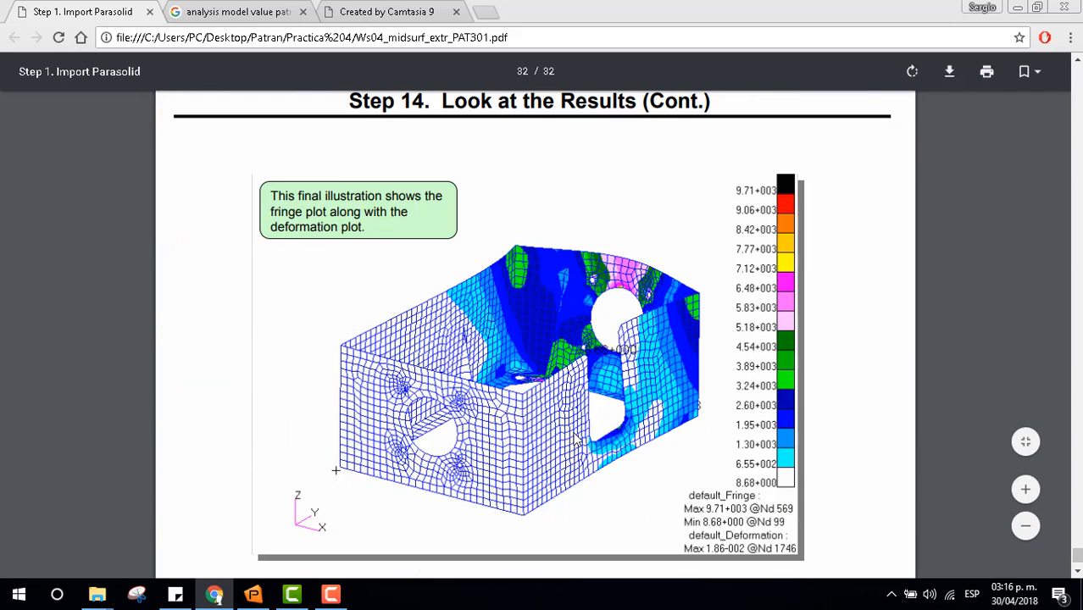